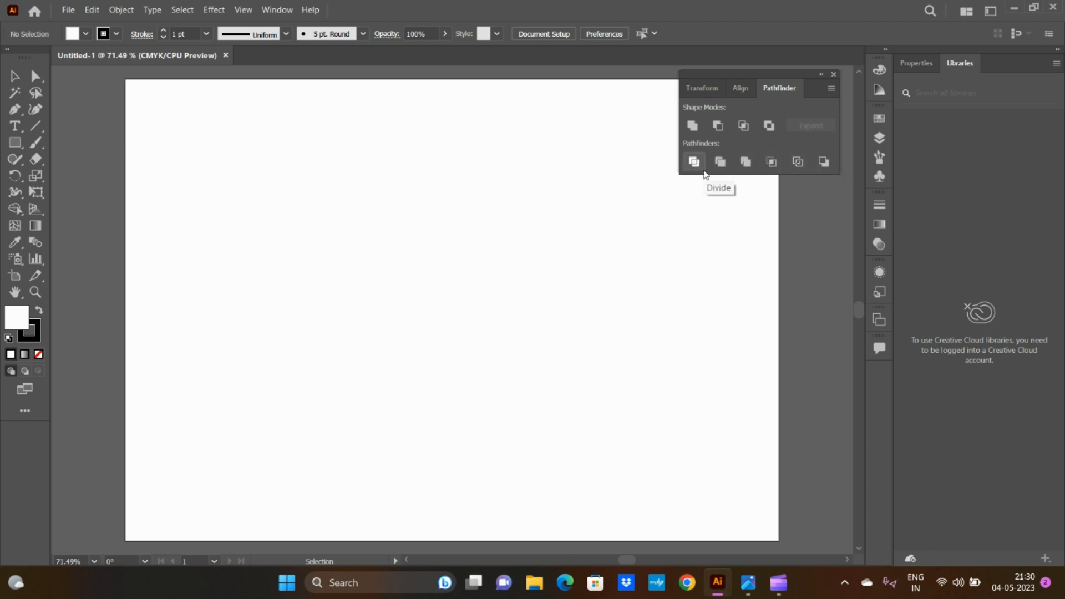
Step: Draw a rectangle in the upper middle of the artboard and fill it with yellow
left_click_drag(15, 143, 74, 144)
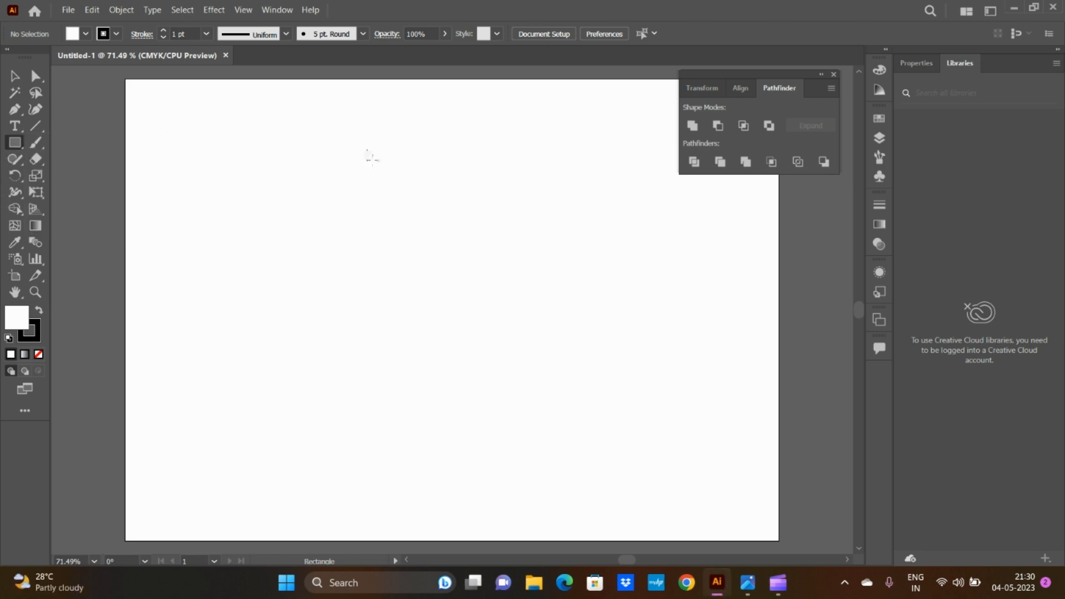
left_click_drag(367, 155, 560, 310)
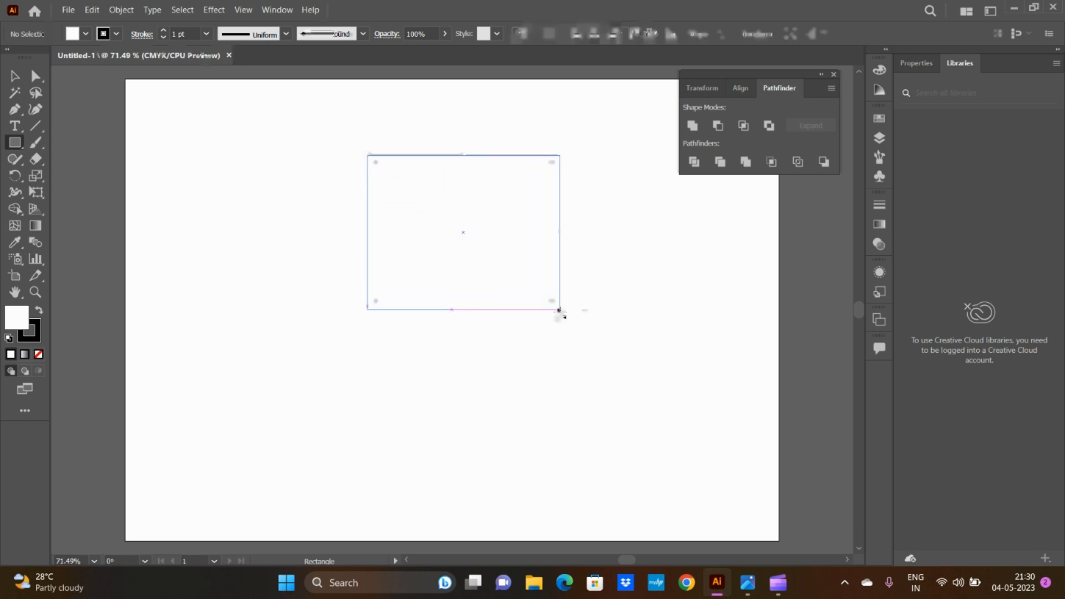
left_click(85, 34)
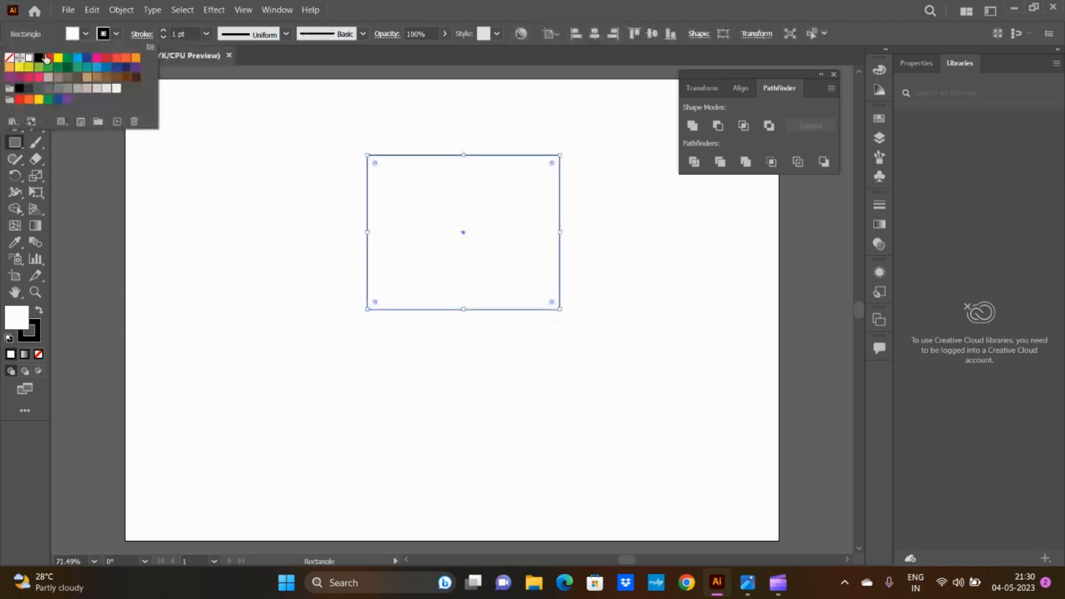
left_click(58, 58)
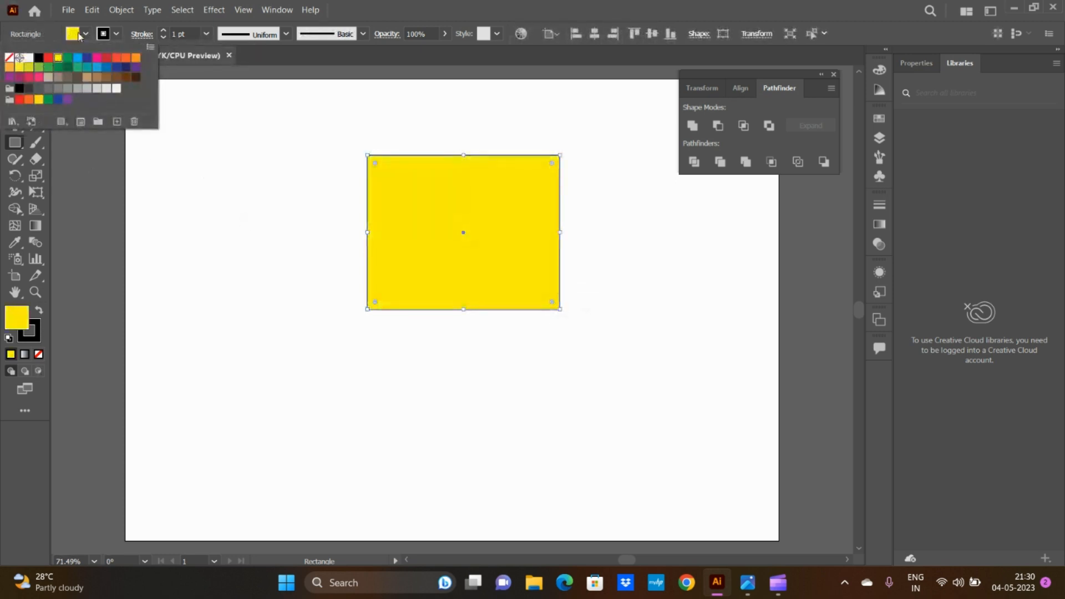
Step: Draw an ellipse about 3.44 in wide and 2.44 in high overlapping the lower part of the yellow rectangle
left_click(15, 142)
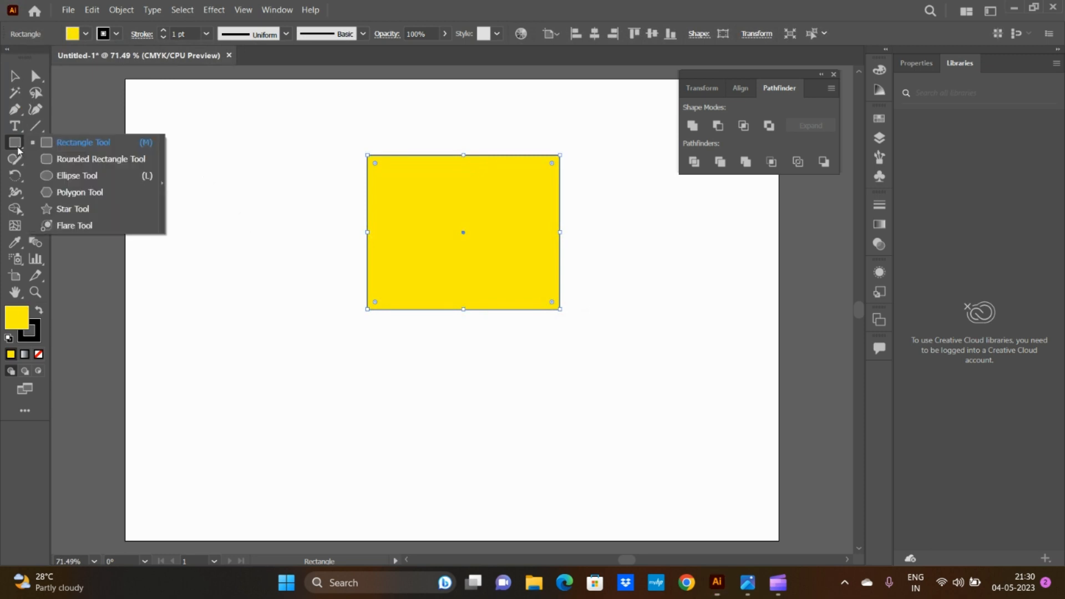
left_click(64, 176)
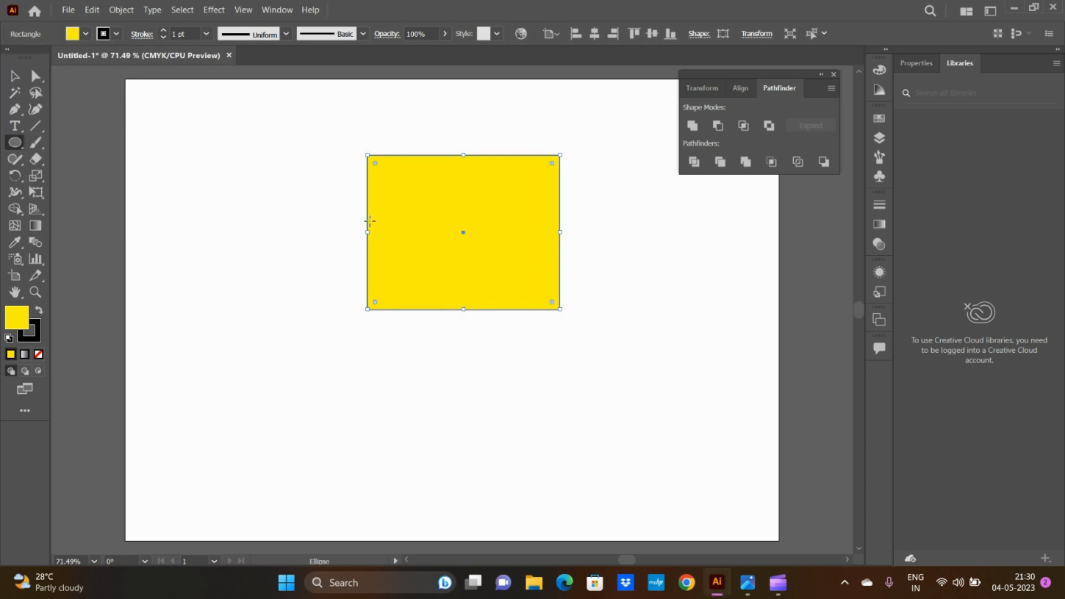
left_click_drag(369, 221, 556, 357)
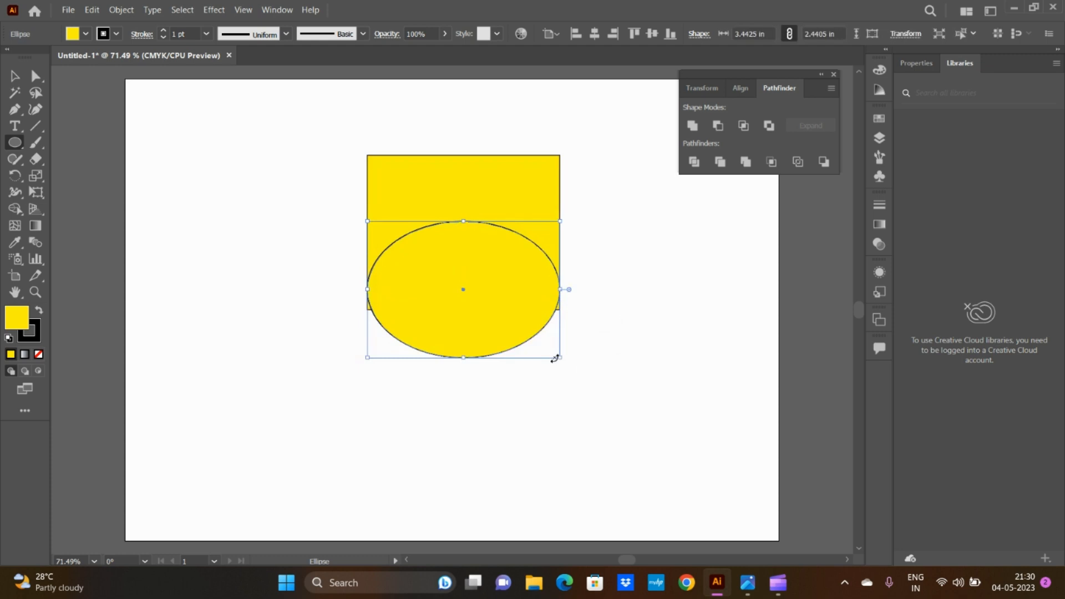
Step: Select the rectangle and ellipse together and shift them slightly to the left
key("v")
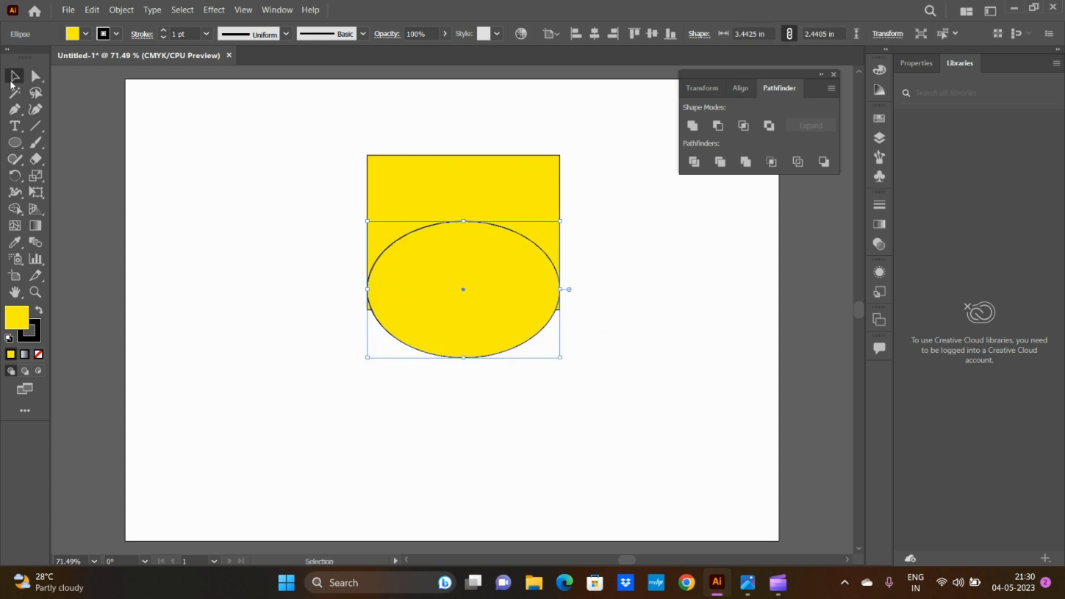
left_click_drag(338, 138, 638, 432)
left_click_drag(519, 287, 494, 287)
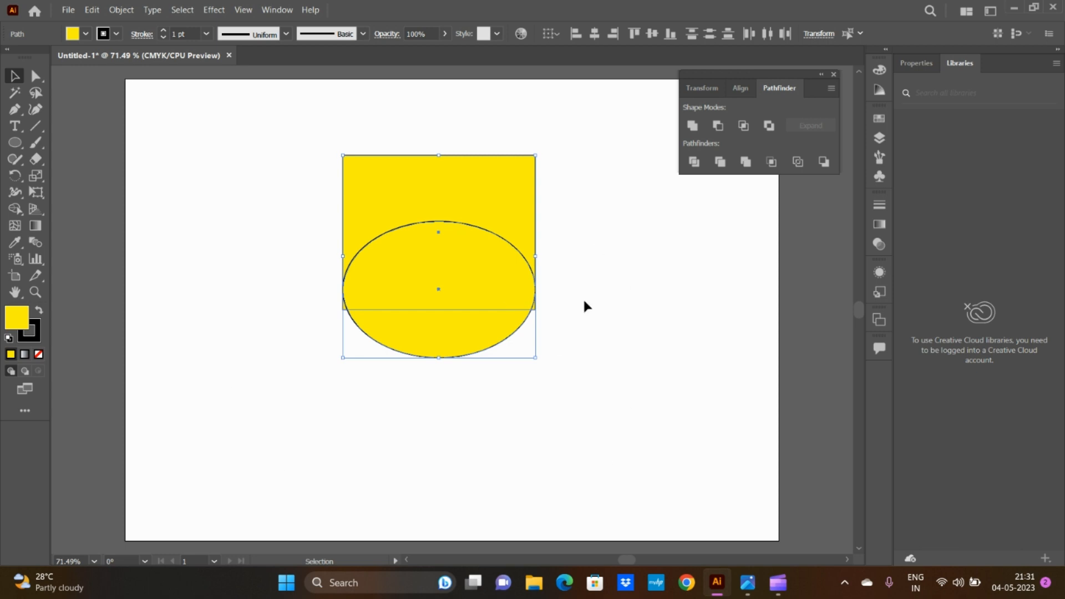
Step: Move the rectangle away from the ellipse and undo that move
left_click(615, 351)
left_click_drag(473, 202, 278, 208)
key("ctrl+z")
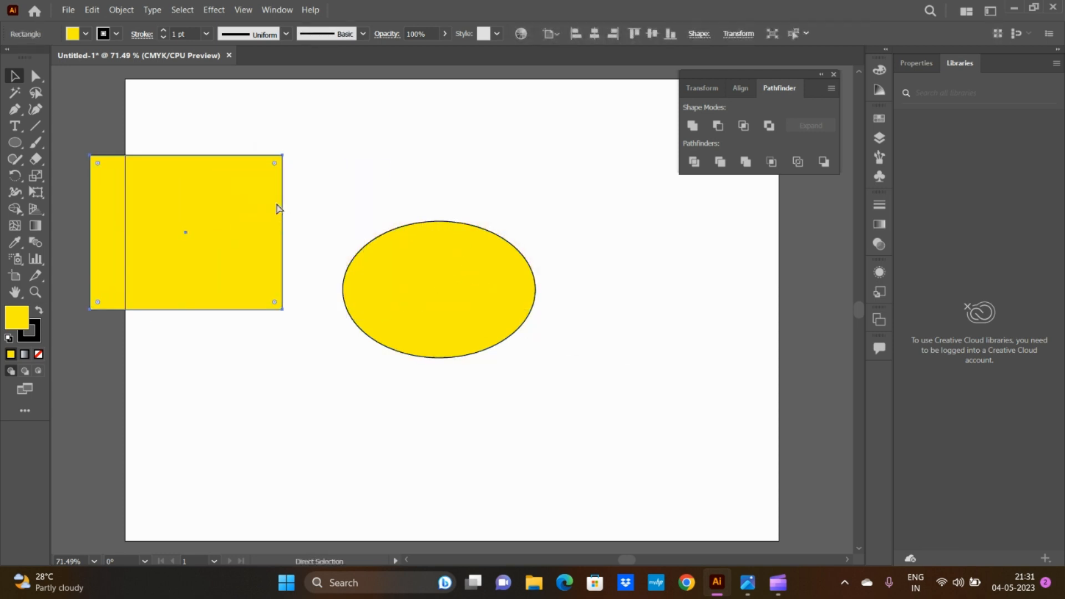
key("ctrl+z")
Step: Select both overlapping shapes and apply the Pathfinder Divide operation to them
left_click_drag(317, 134, 630, 383)
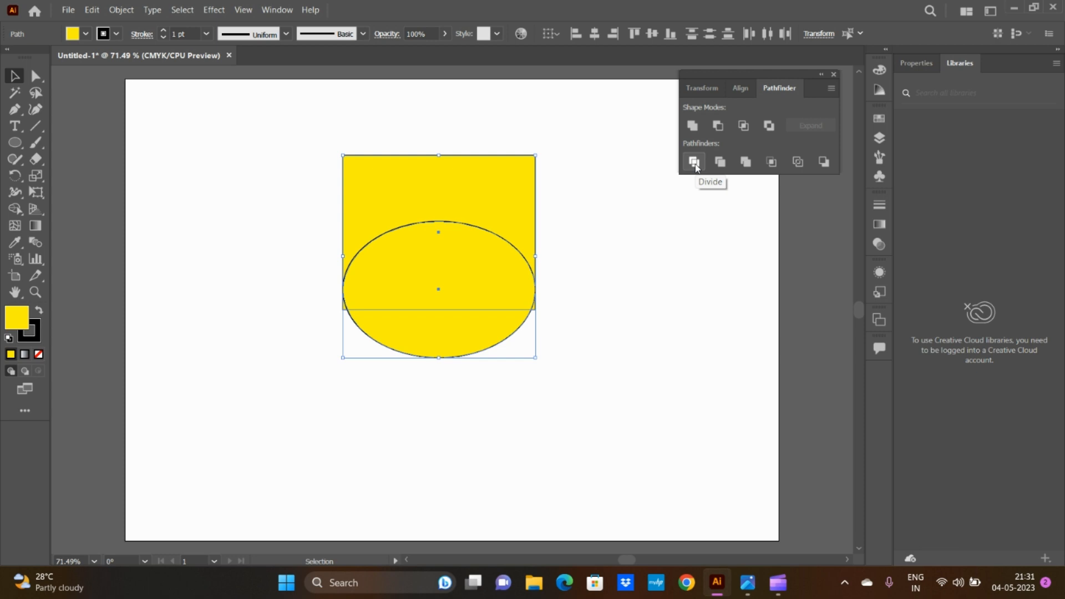
left_click(697, 165)
left_click(697, 165)
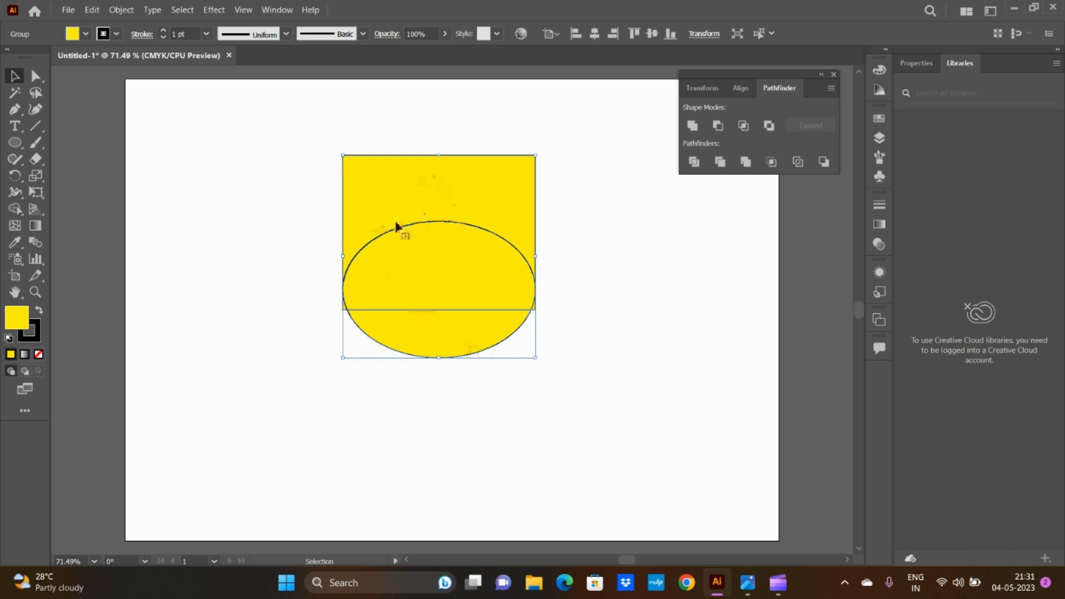
Step: Reposition the divided group across the artboard, leaving it in the upper middle
left_click_drag(365, 172, 210, 166)
left_click_drag(283, 178, 422, 173)
mouse_move(424, 176)
left_mouse_down()
mouse_move(436, 277)
mouse_move(428, 184)
left_mouse_up()
left_click(663, 315)
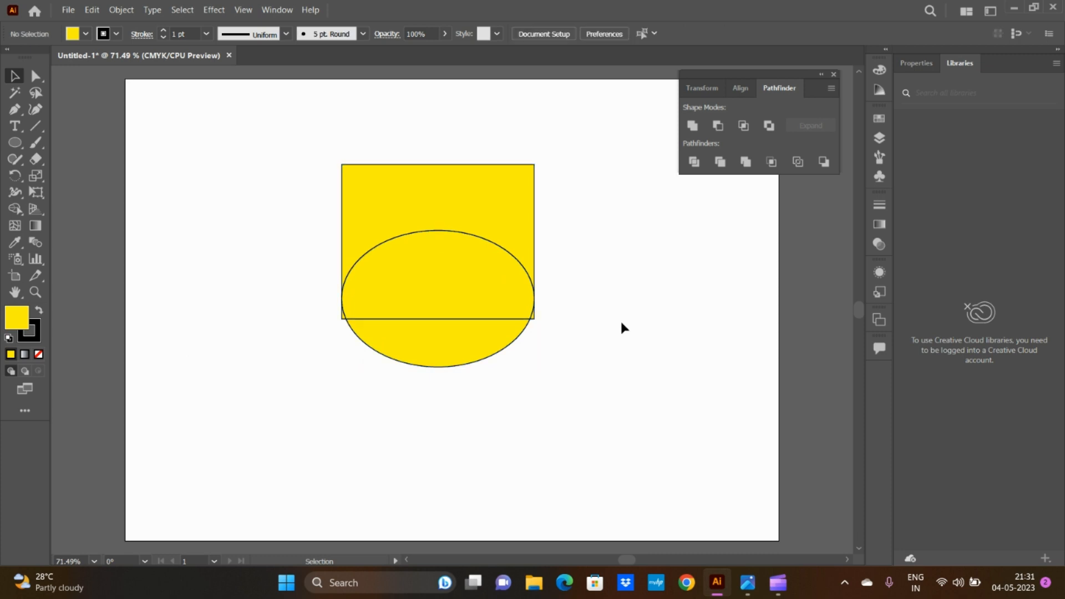
left_click_drag(468, 235, 342, 234)
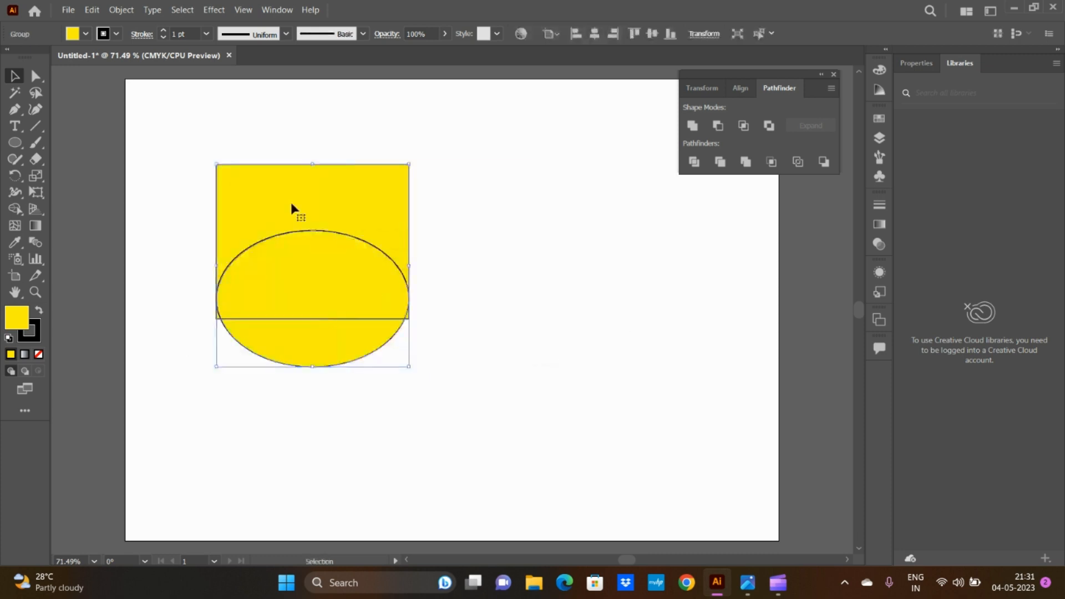
left_click_drag(292, 203, 468, 176)
left_click_drag(565, 201, 437, 200)
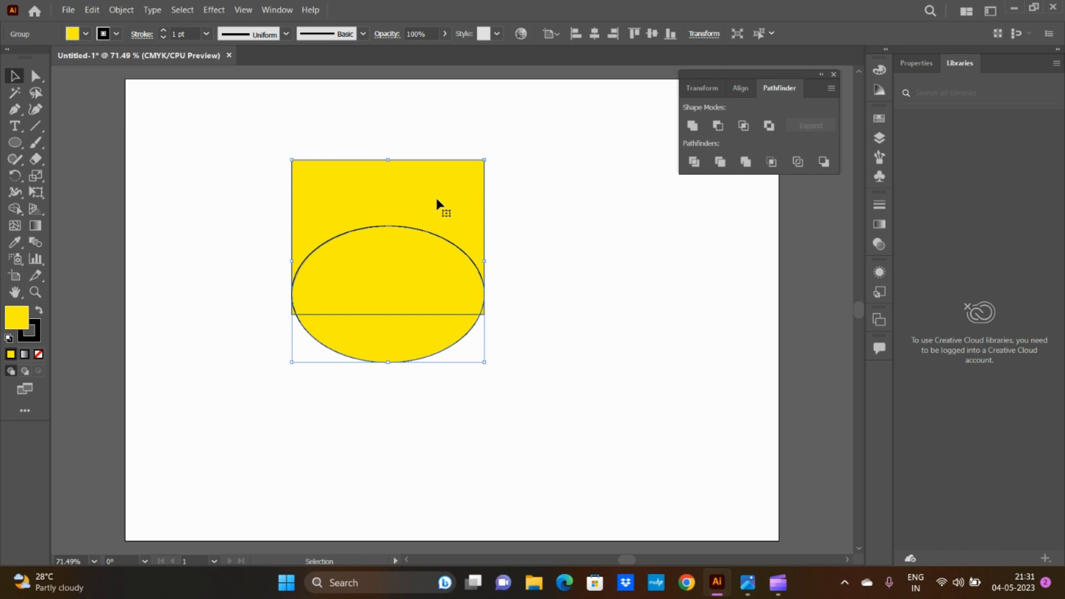
left_click_drag(372, 205, 415, 207)
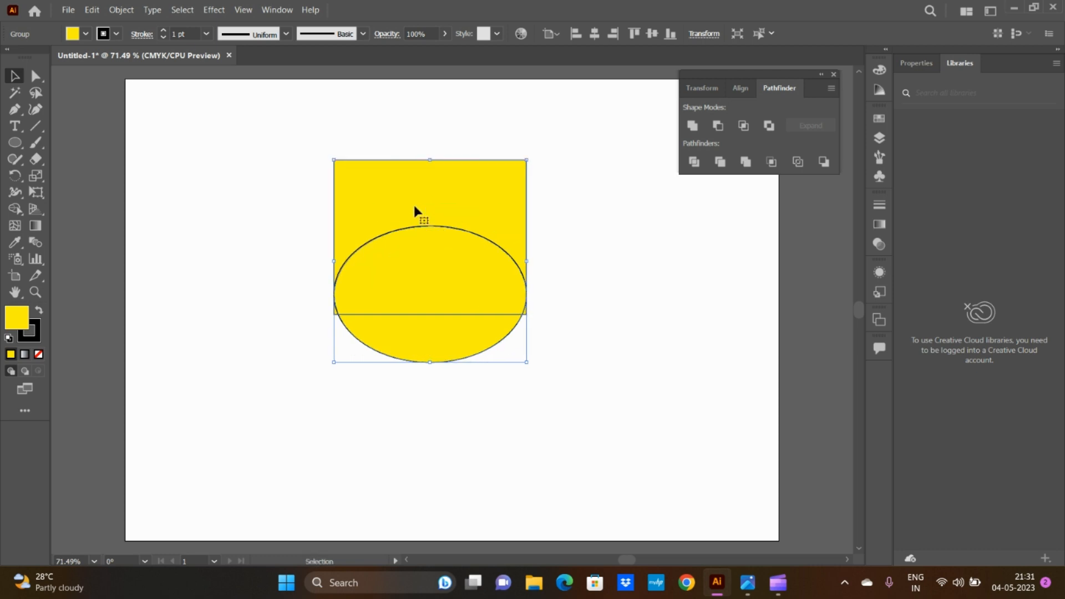
Step: Ungroup the divided artwork into separate pieces and clear the selection
right_click(431, 189)
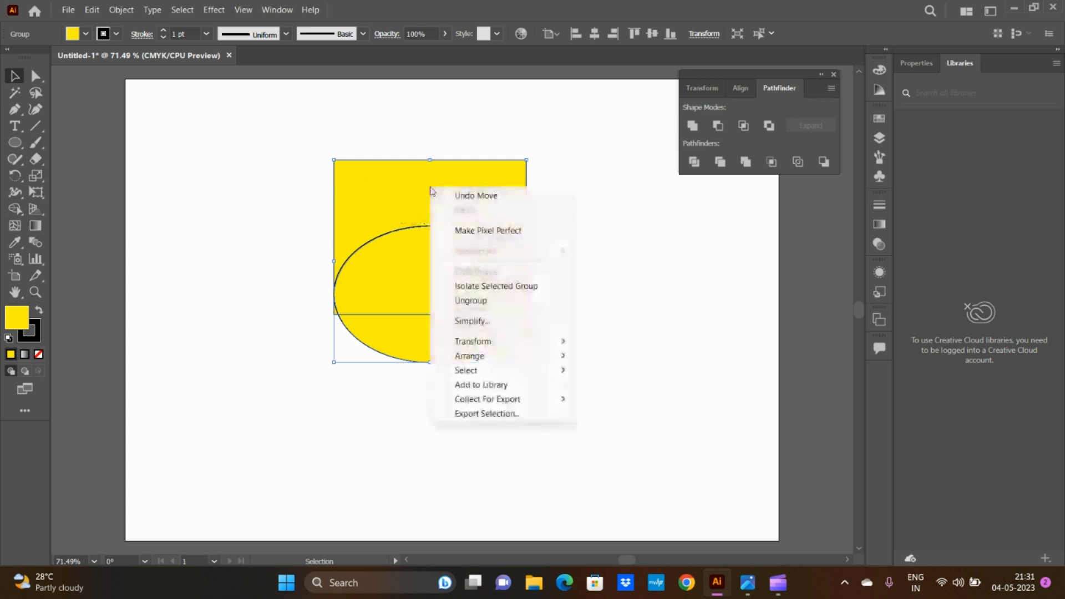
left_click(469, 300)
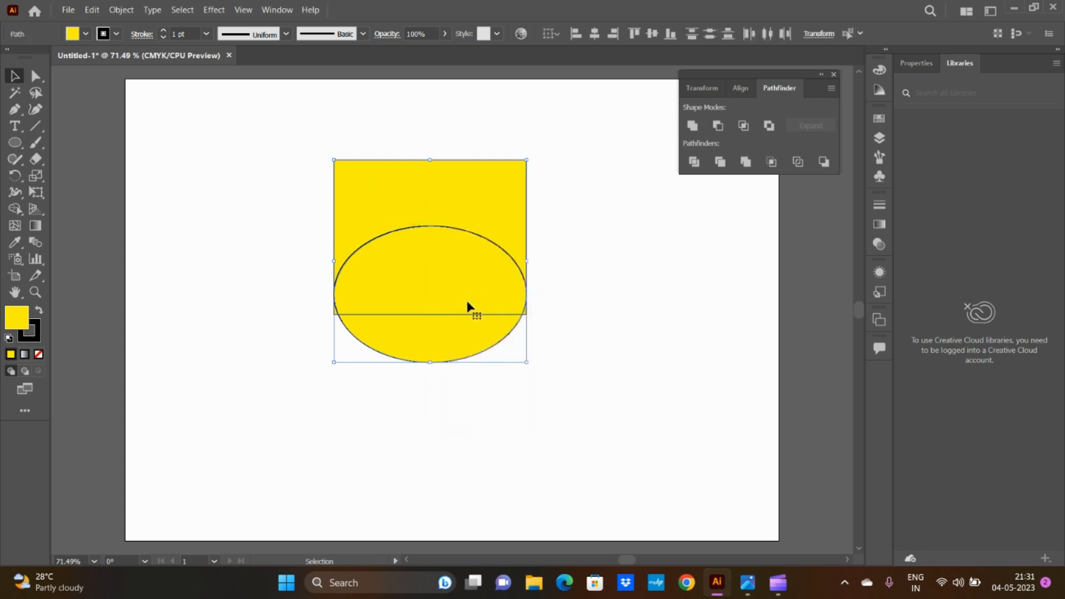
left_click(614, 289)
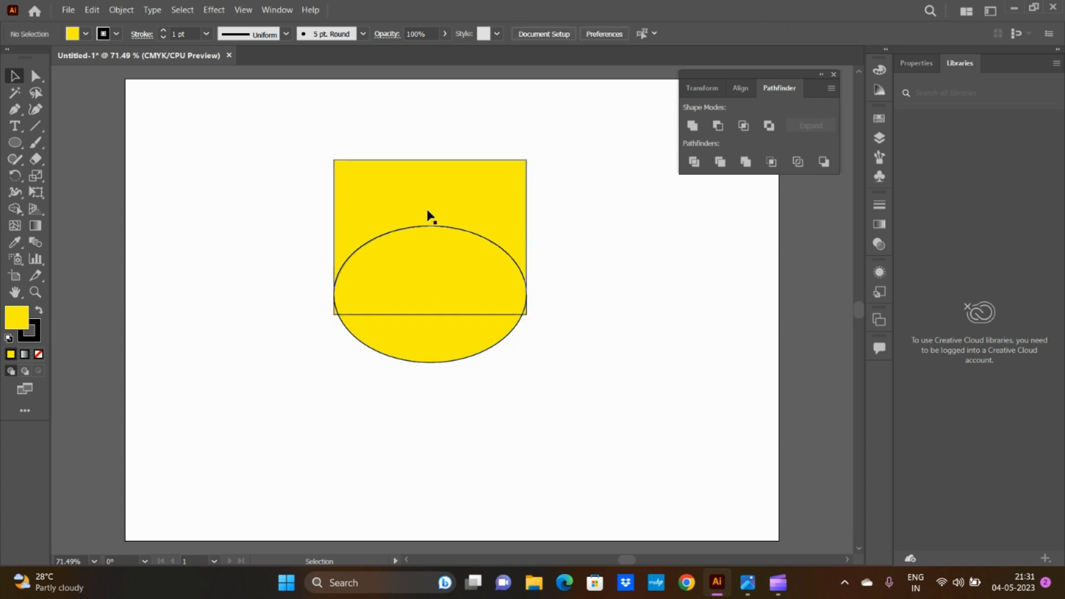
Step: Pull the lower ellipse segment, the rectangle remainder and the upper ellipse segment apart, and undo these moves
left_click_drag(442, 345, 442, 498)
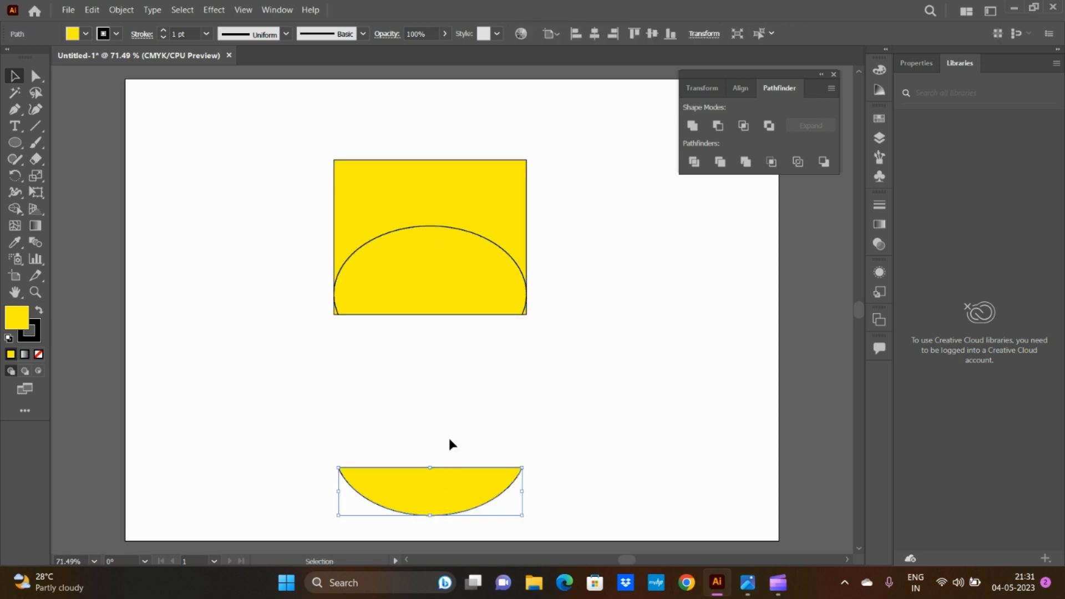
left_click_drag(438, 190, 285, 145)
left_click_drag(479, 295, 615, 305)
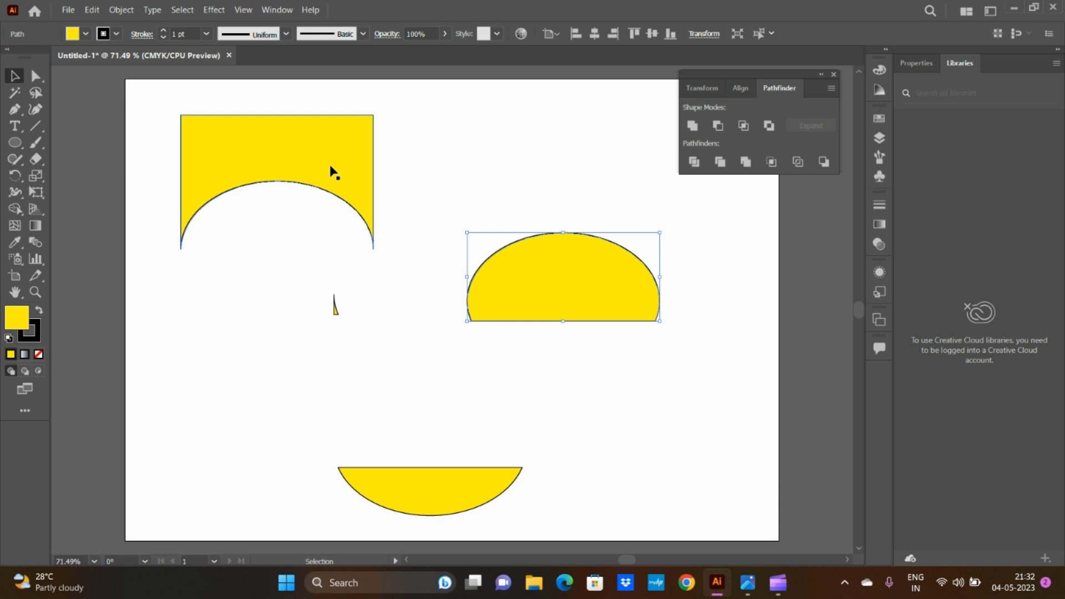
left_click_drag(331, 172, 451, 171)
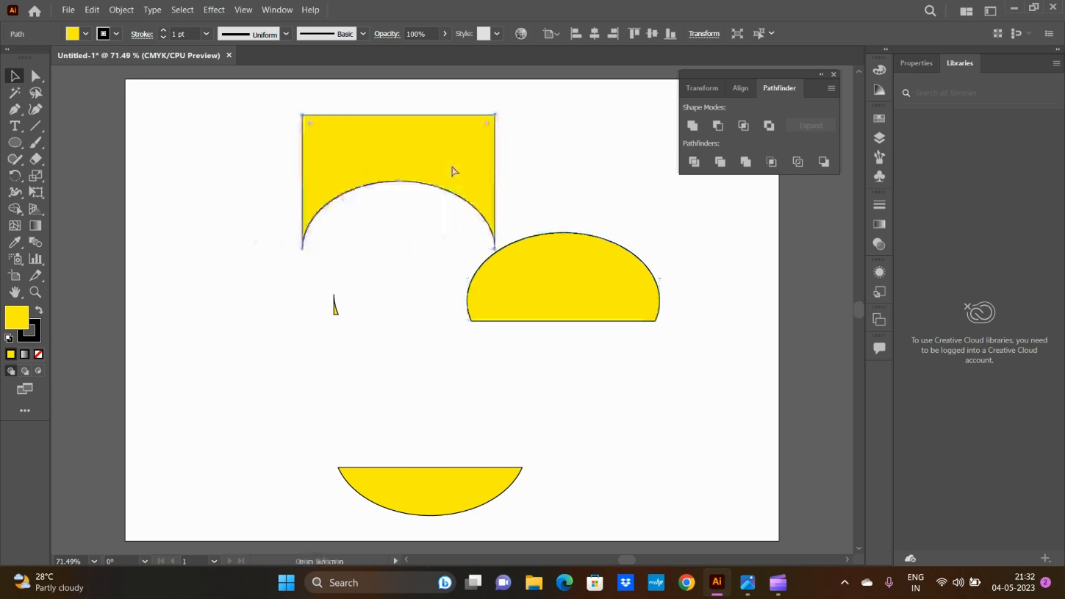
key("ctrl+z")
key("ctrl+z")
key("ctrl+z")
key("ctrl+z")
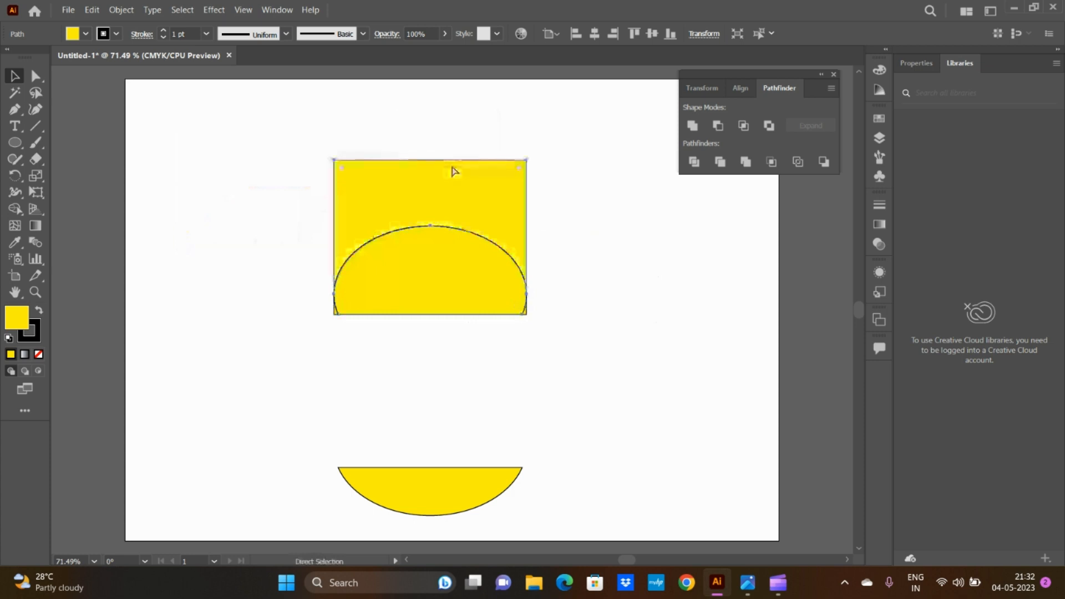
Step: Spread the ellipse segments and the rectangle remainder apart on the artboard and delete the small corner slivers
left_click(464, 345)
key("v")
left_click_drag(456, 345, 706, 341)
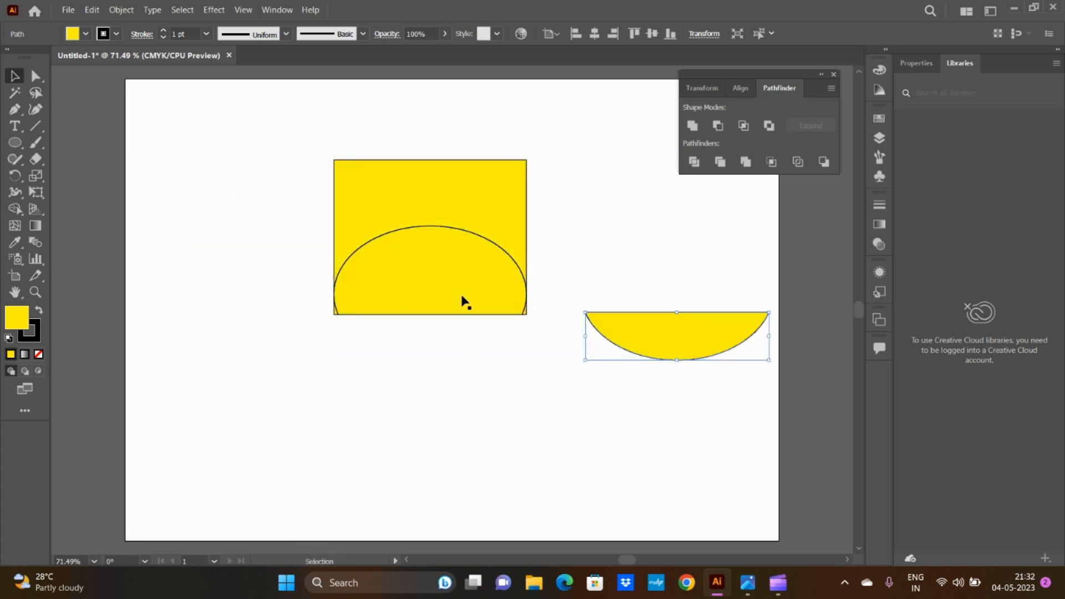
left_click_drag(464, 300, 310, 383)
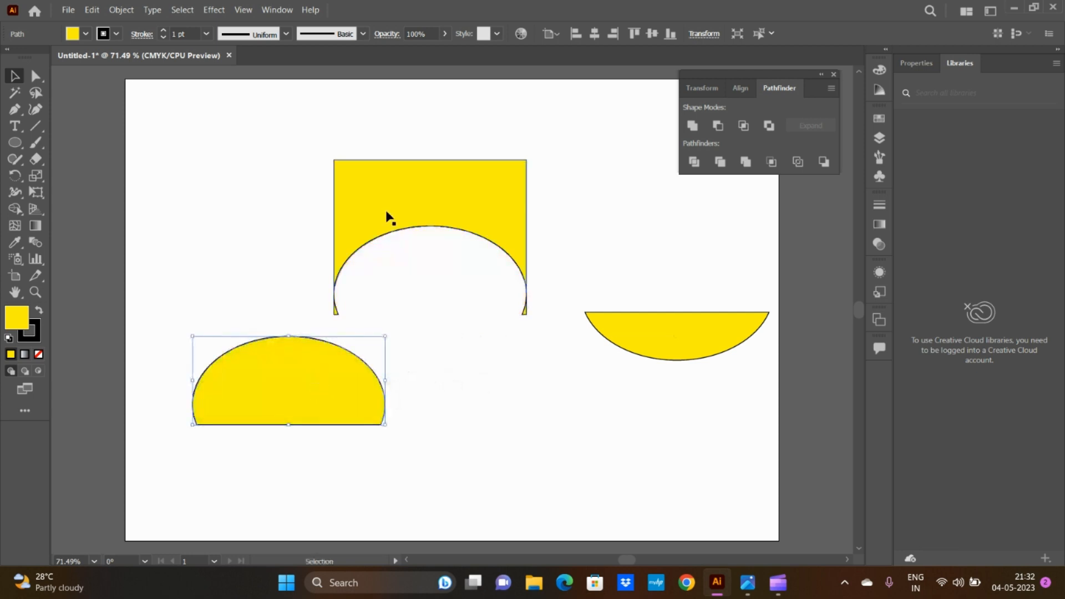
left_click_drag(387, 216, 283, 169)
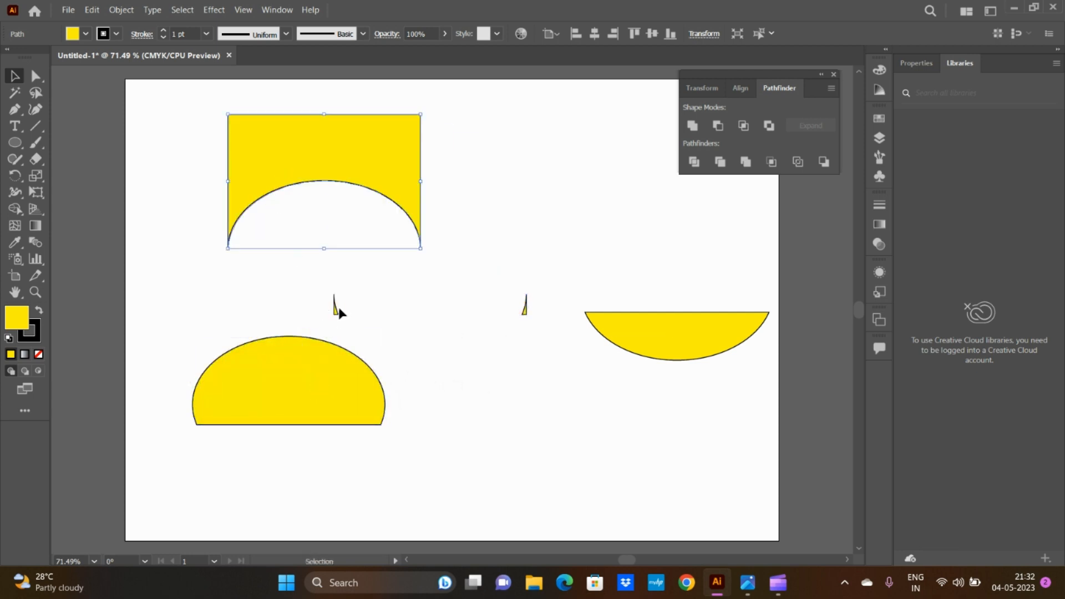
left_click_drag(321, 294, 534, 310)
key("Delete")
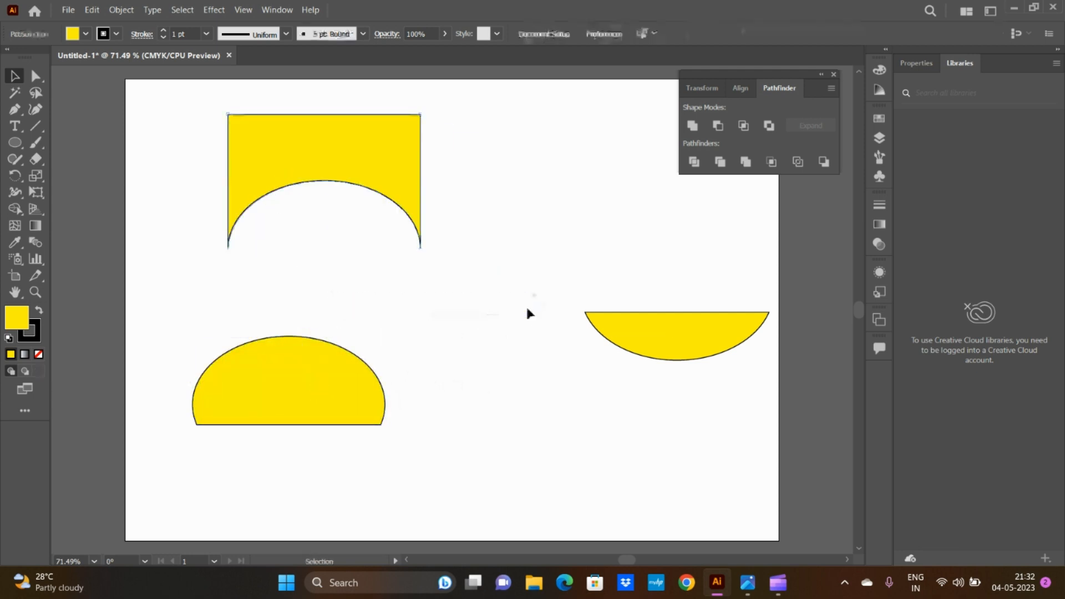
Step: Undo the sliver deletion and the piece moves to reassemble the divided shapes
key("a")
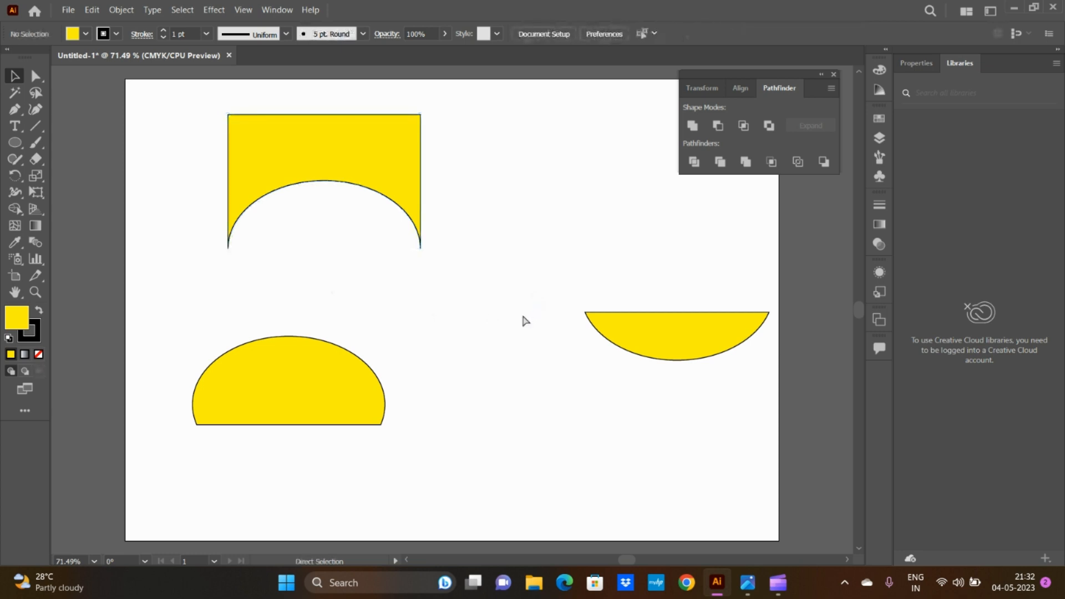
key("ctrl+z")
key("ctrl+z")
key("ctrl+z")
key("ctrl+z")
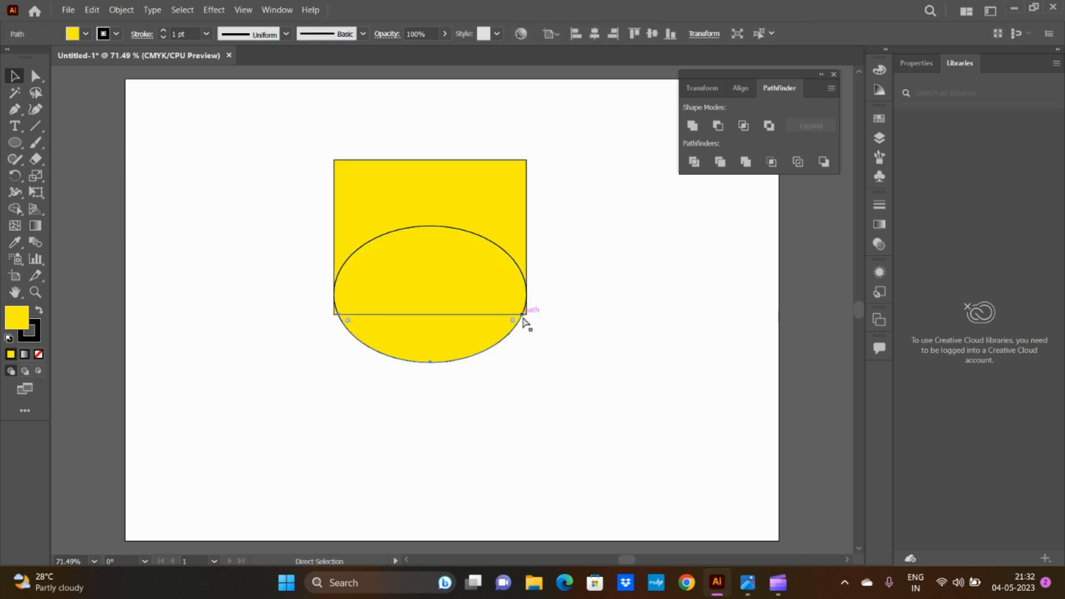
Step: Select all the divided pieces and move them together to the left side of the artboard
key("v")
left_click_drag(294, 129, 588, 367)
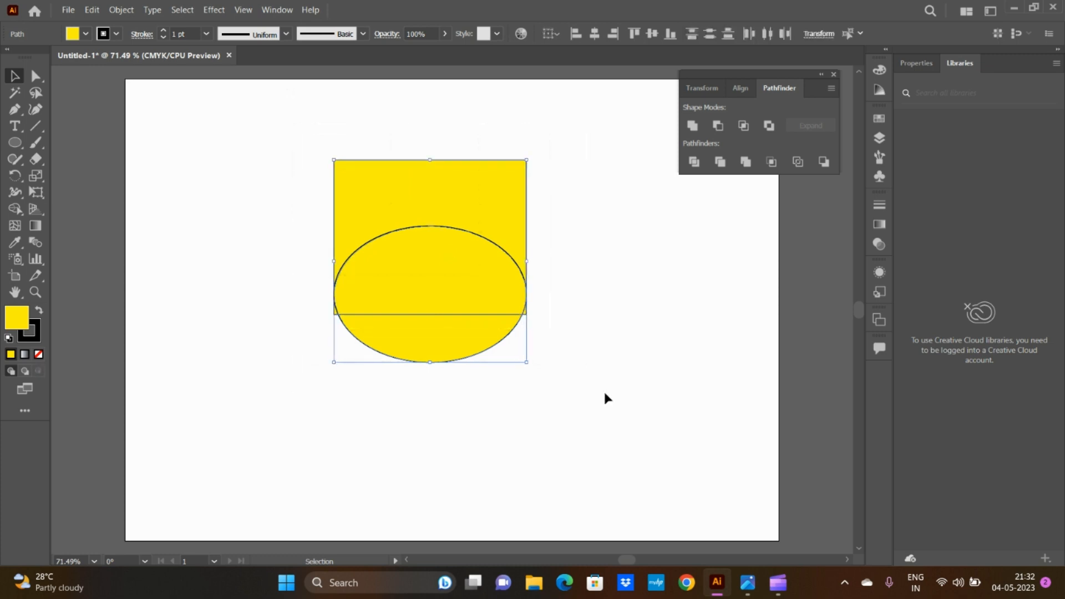
key("a")
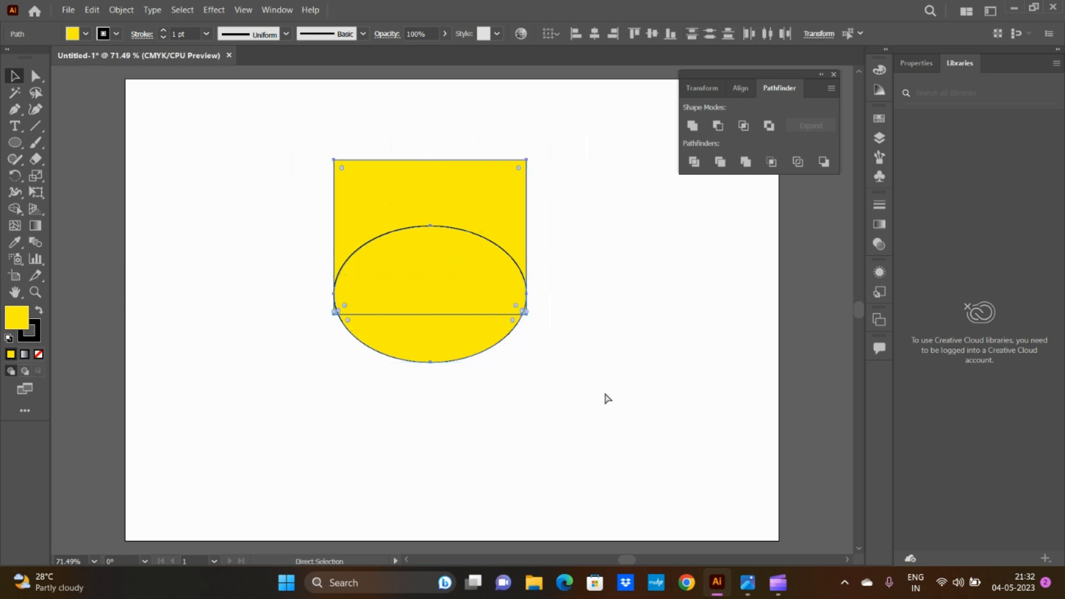
key("v")
left_click_drag(424, 193, 248, 193)
right_click(291, 251)
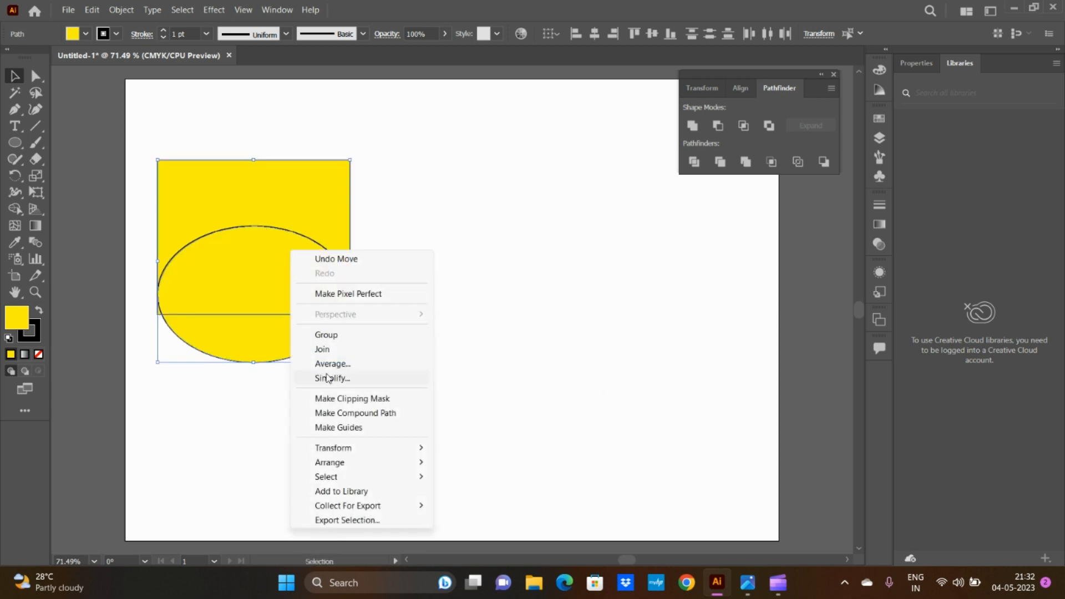
left_click(257, 205)
Step: Move the rectangle remainder and upper ellipse segment to the right, and the lower ellipse segment down, separating them from the slivers
left_click_drag(254, 210, 525, 211)
left_click_drag(314, 295, 560, 388)
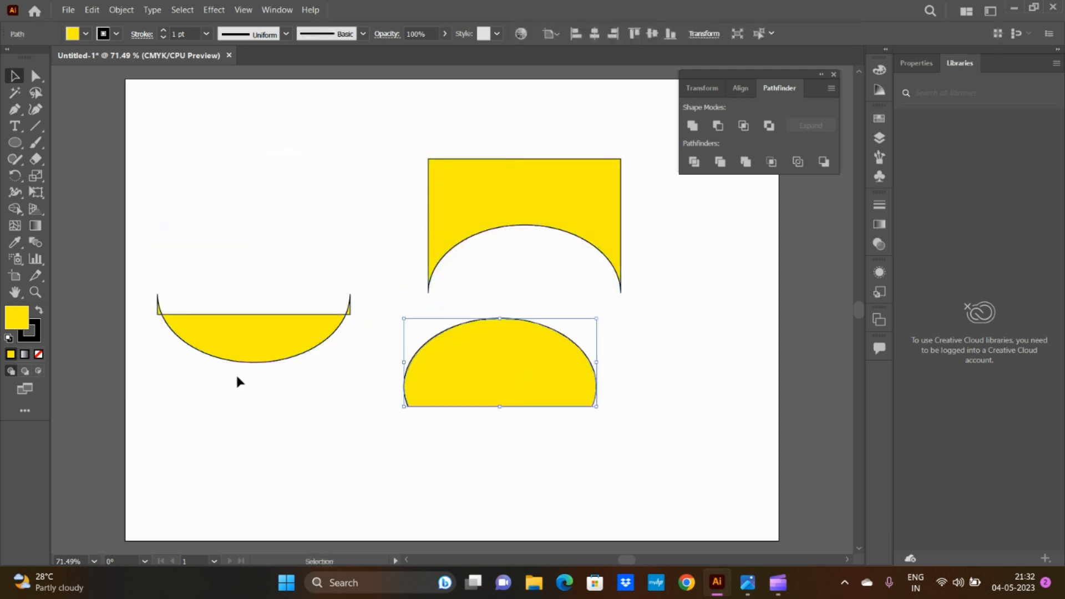
left_click_drag(239, 340, 265, 445)
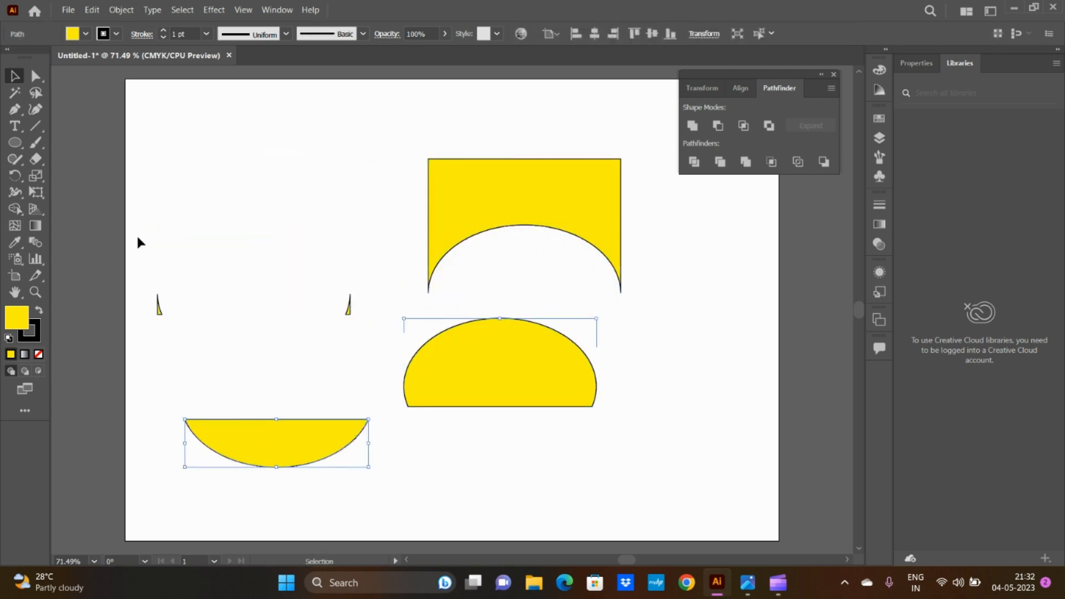
Step: Delete all the divided pieces from the artboard
left_click_drag(136, 128, 655, 458)
key("Delete")
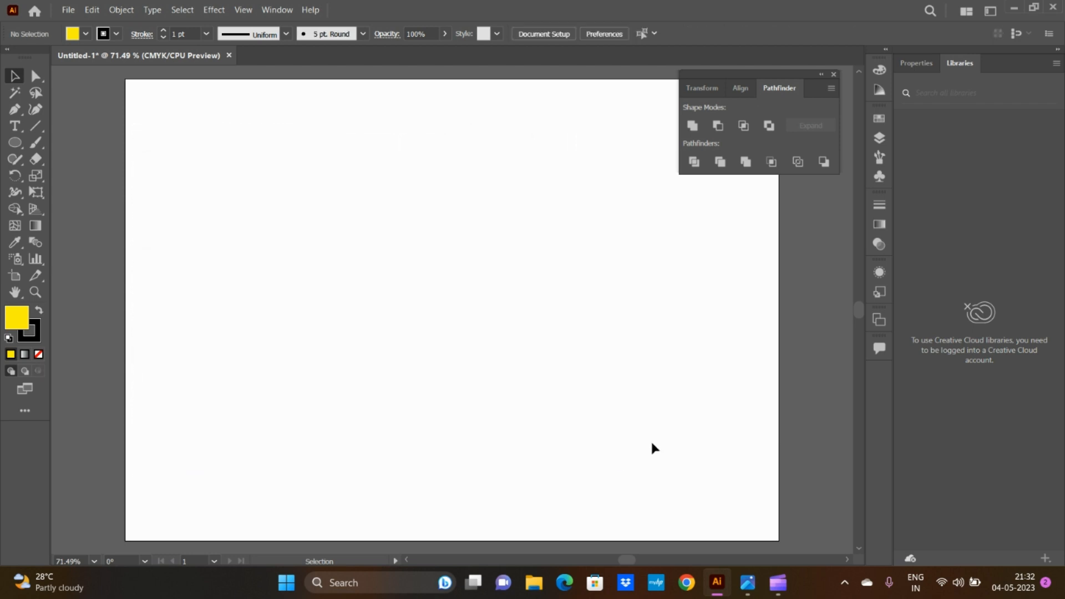
left_click(13, 144)
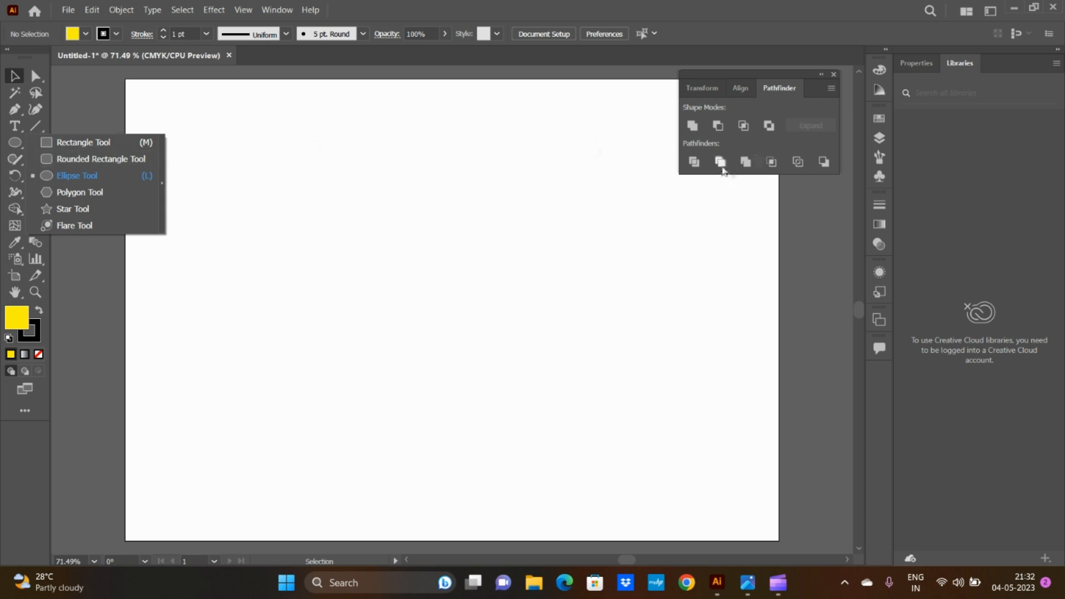
left_click(695, 161)
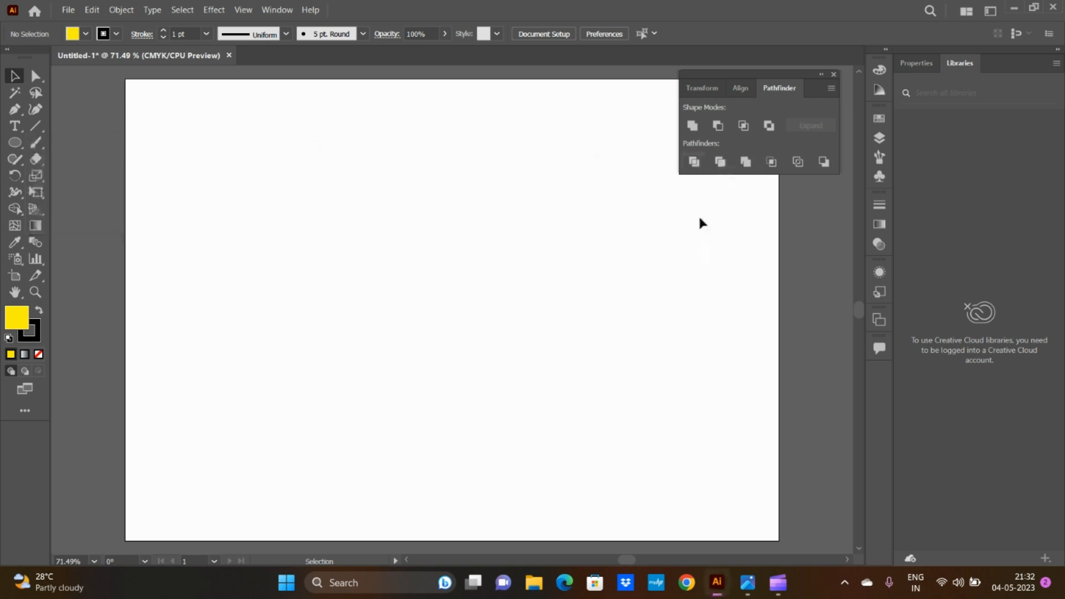
left_click(695, 162)
key("Return")
Step: Draw a yellow circle about 3.28 in wide and place a copy beside it that overlaps about half of it
left_click(14, 142)
mouse_move(338, 176)
left_mouse_down()
mouse_move(398, 258)
mouse_move(505, 359)
left_mouse_up()
key("v")
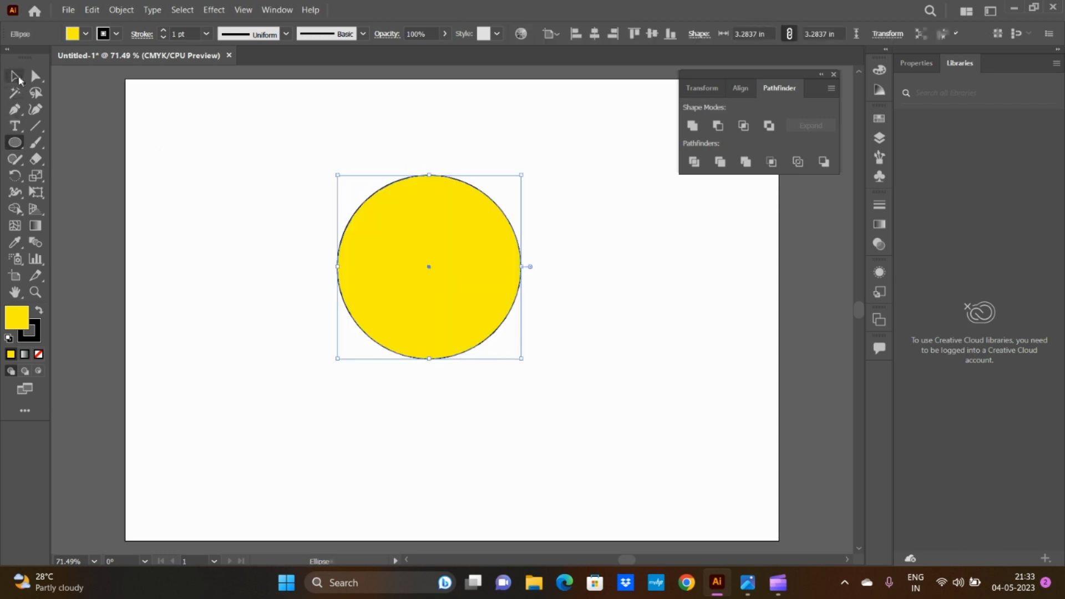
left_click_drag(466, 266, 578, 266)
Step: Move both overlapping circles left together and apply the Pathfinder Trim operation to them
left_click_drag(311, 142, 721, 425)
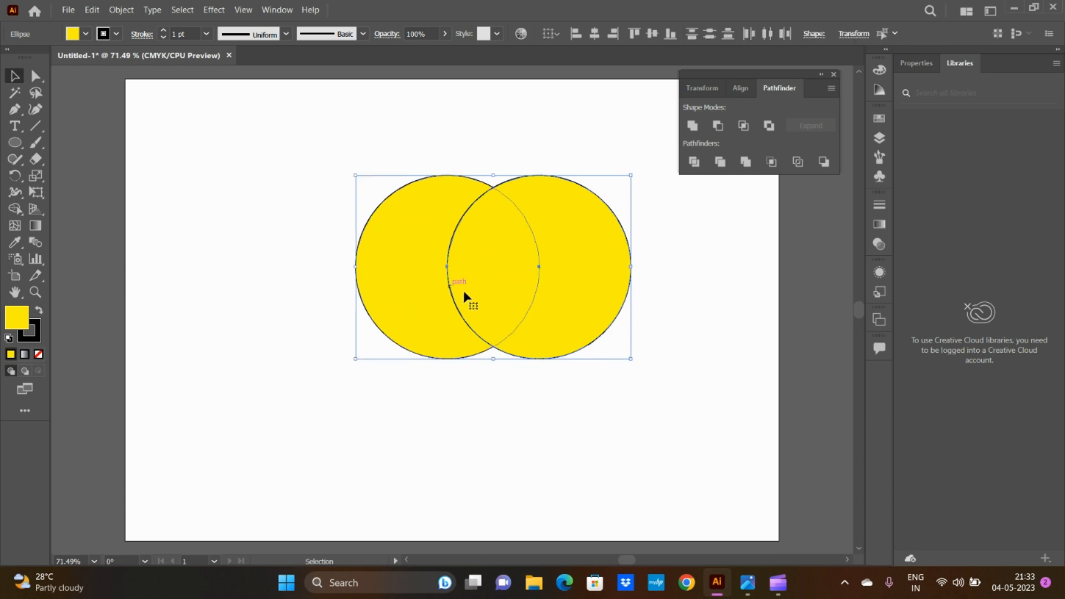
left_click_drag(464, 291, 433, 289)
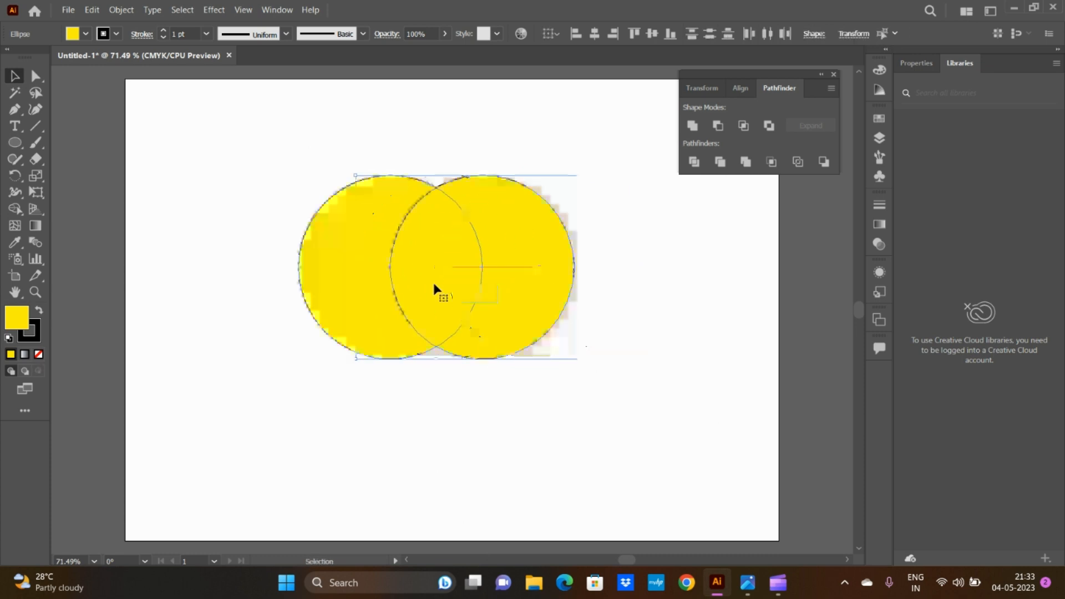
left_click(721, 163)
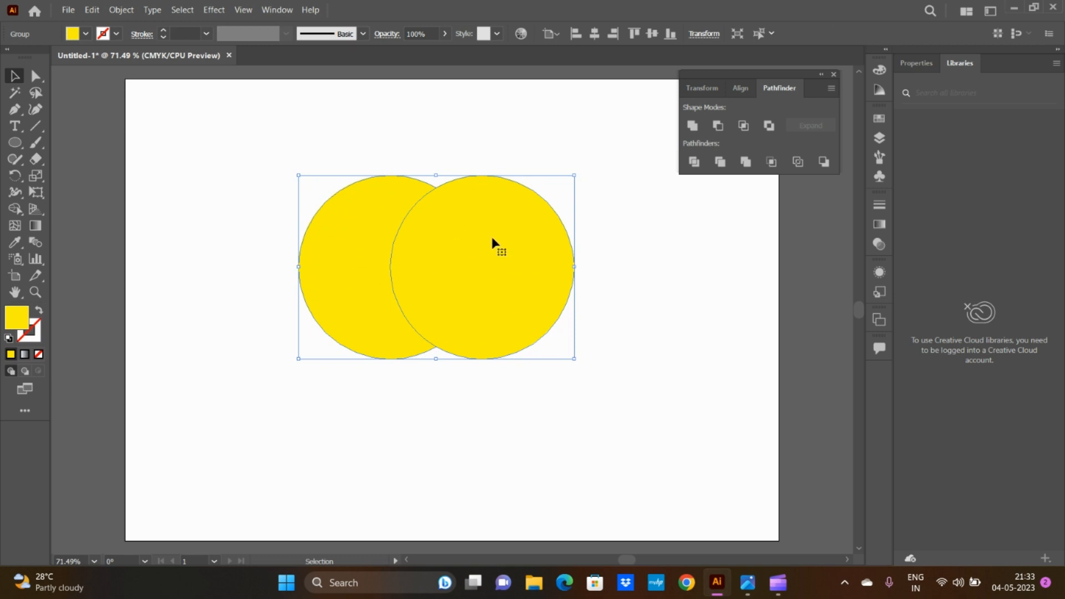
Step: Shift the trimmed group slightly up and to the left, and ungroup its pieces
left_click_drag(495, 280, 514, 407)
left_click_drag(514, 407, 485, 259)
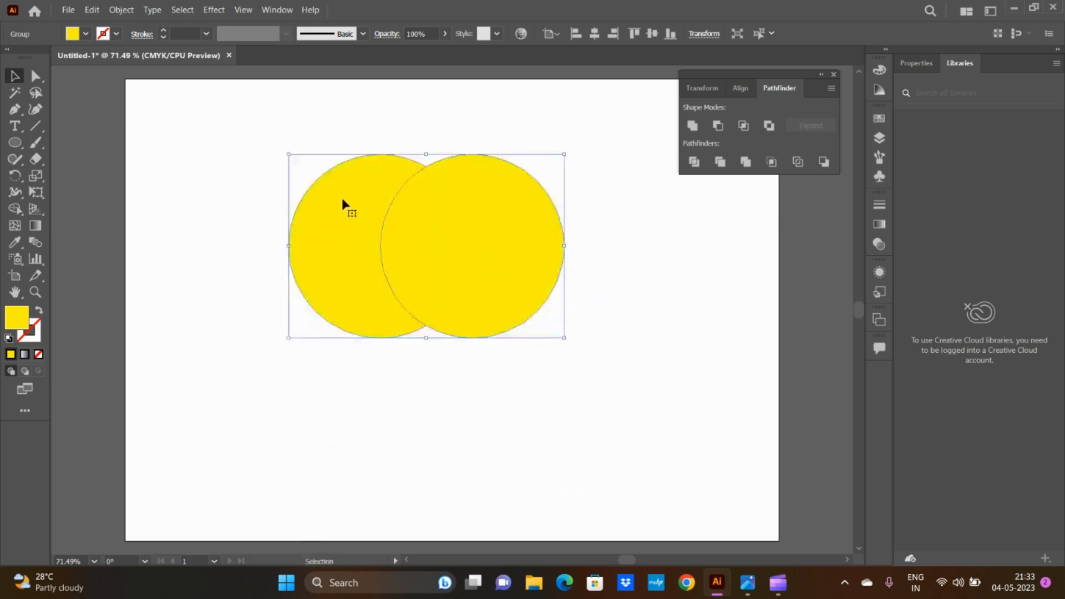
right_click(469, 216)
left_click(502, 329)
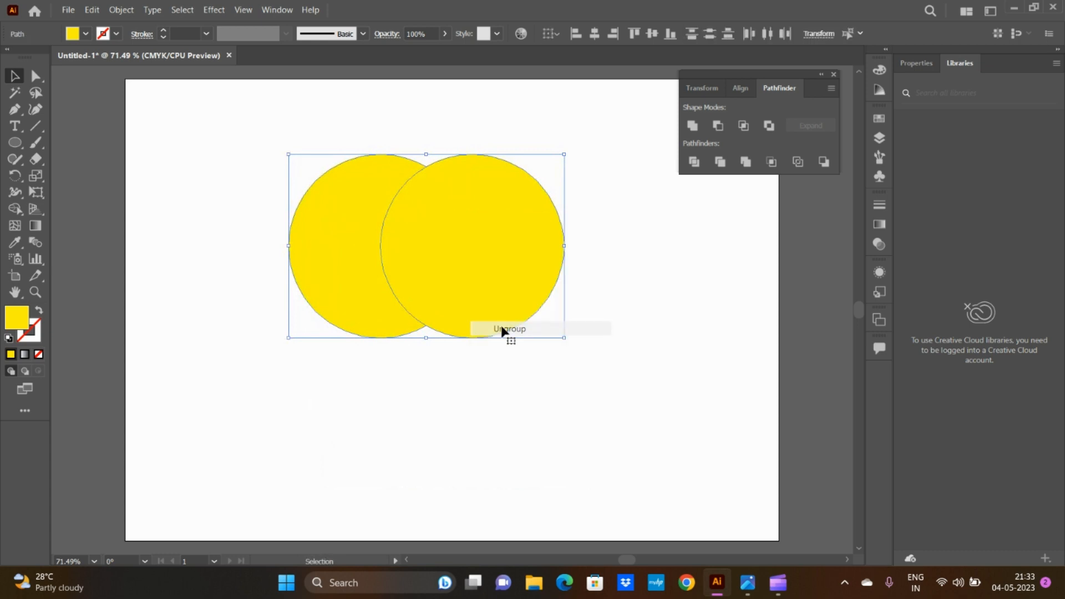
left_click(683, 319)
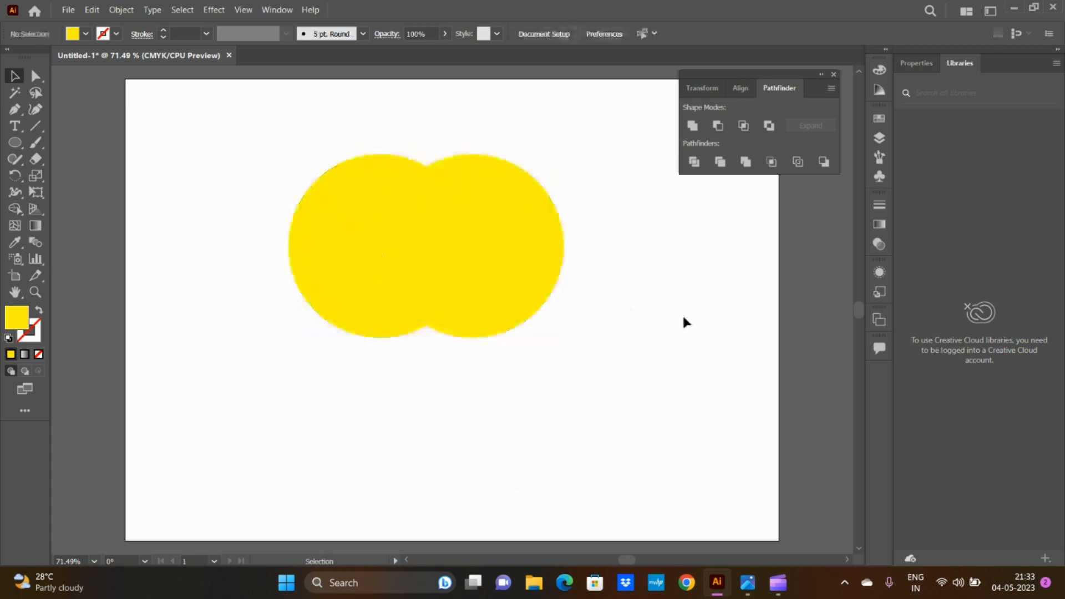
Step: Pull the trimmed pieces apart, moving the full circle right and down and the crescent up and to the left
left_click_drag(514, 270, 644, 272)
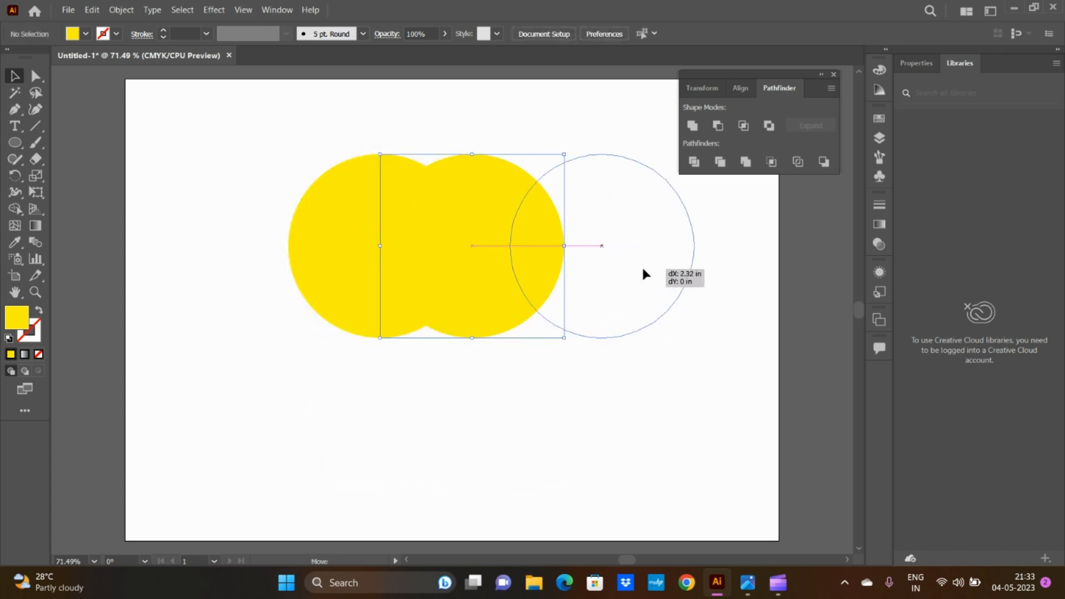
left_click_drag(376, 276, 311, 243)
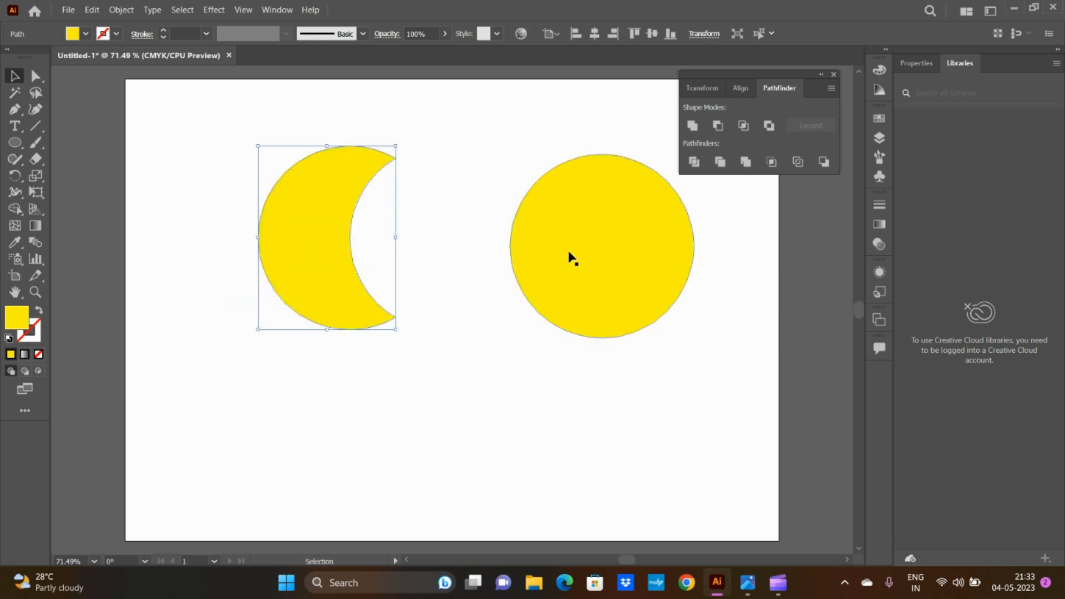
left_click_drag(571, 257, 601, 346)
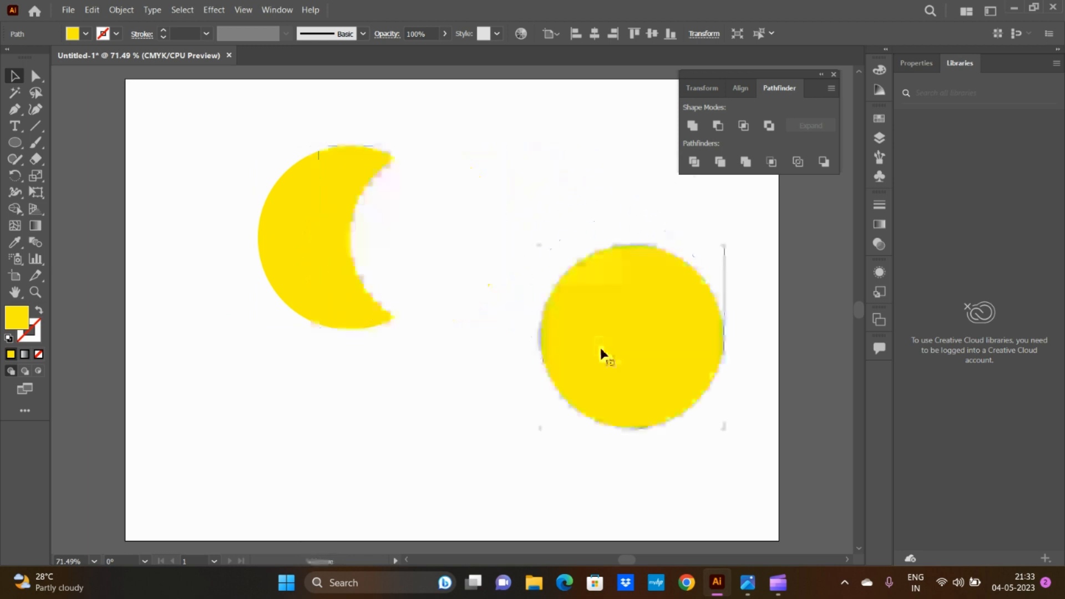
left_click(335, 274)
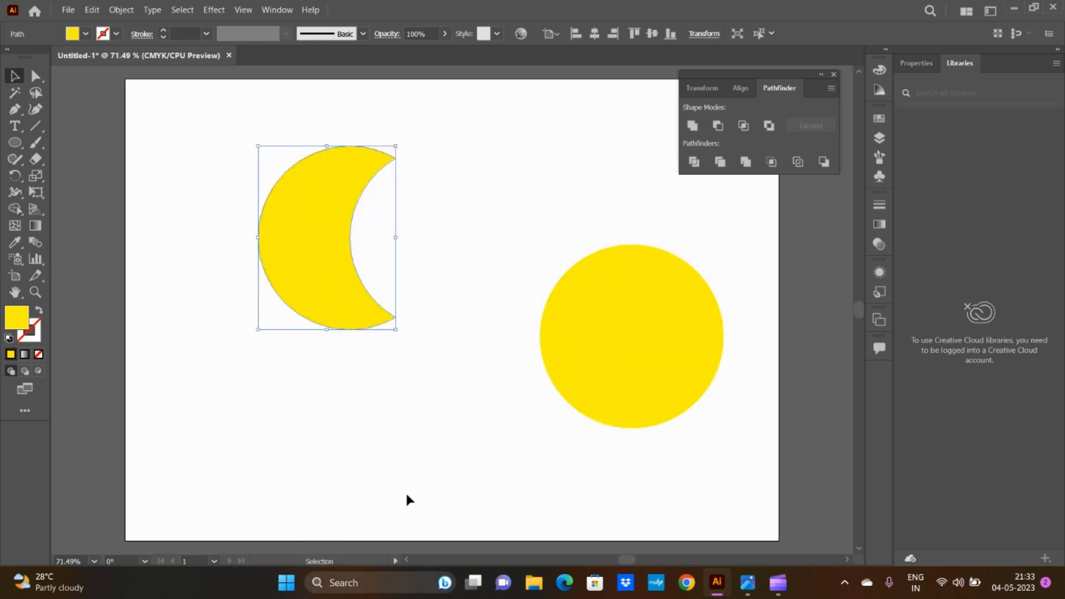
Step: Move the circle back over the crescent and delete both pieces
left_click_drag(633, 359, 416, 273)
left_click_drag(226, 141, 605, 361)
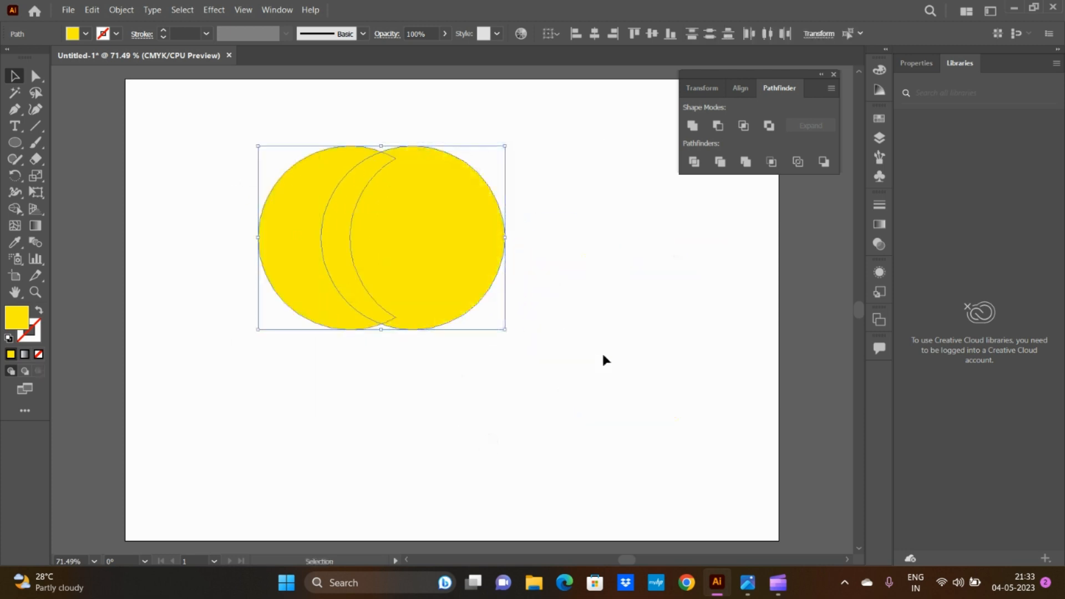
key("Delete")
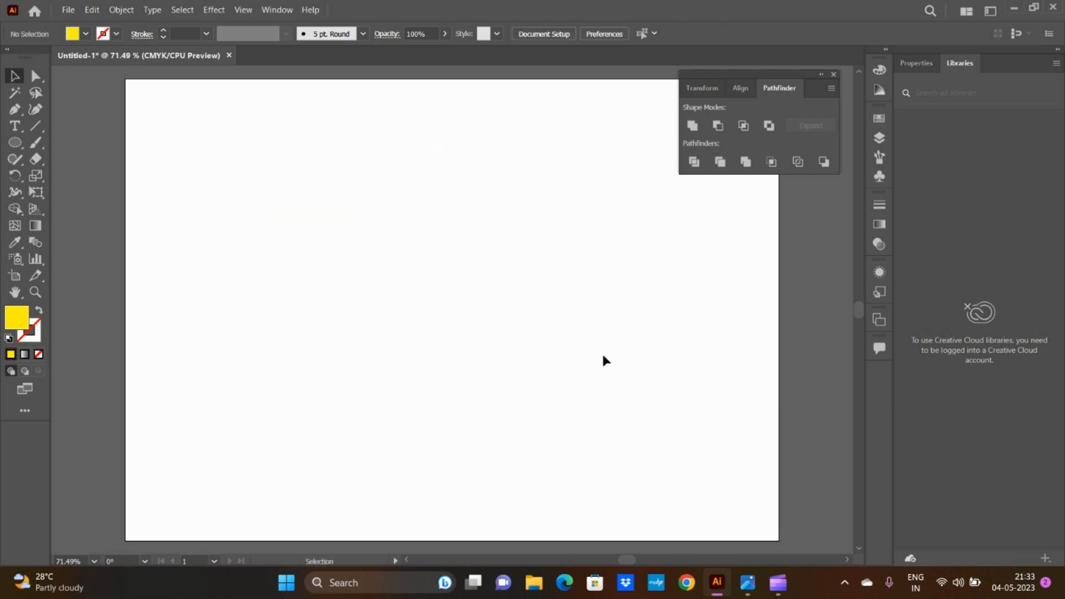
Step: Draw a yellow ellipse about 4.99 by 4.51 in and place an overlapping copy slightly below it
left_click(15, 142)
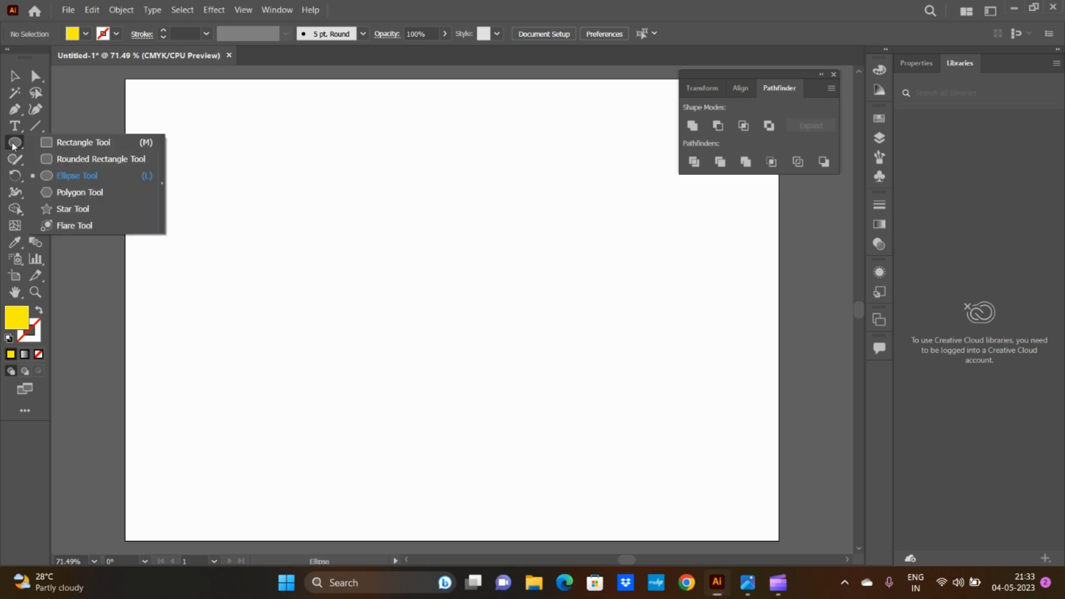
left_click(77, 175)
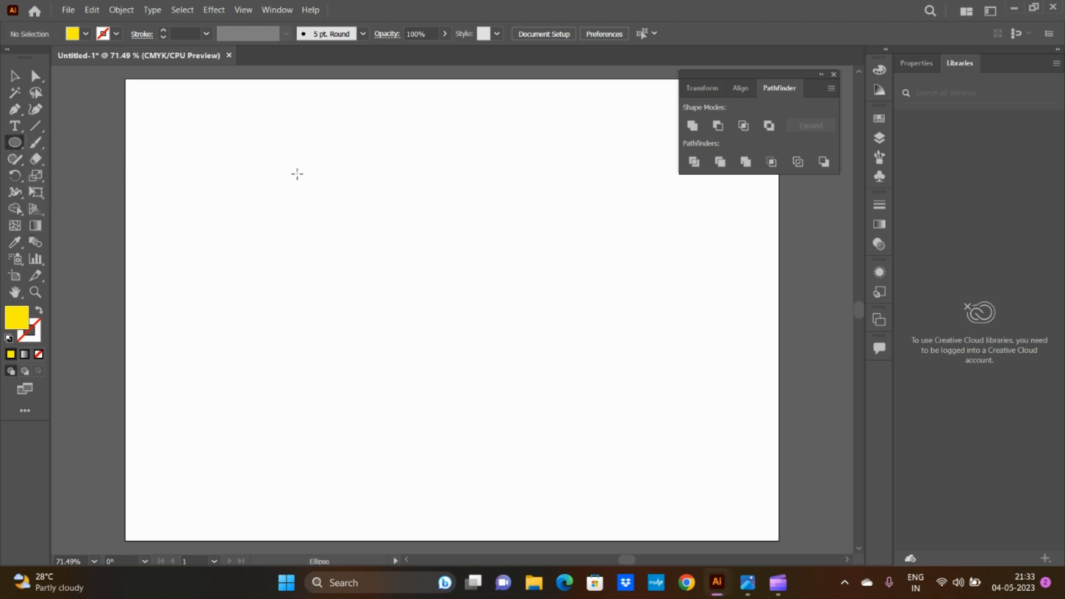
left_click_drag(336, 183, 616, 436)
left_click(15, 78)
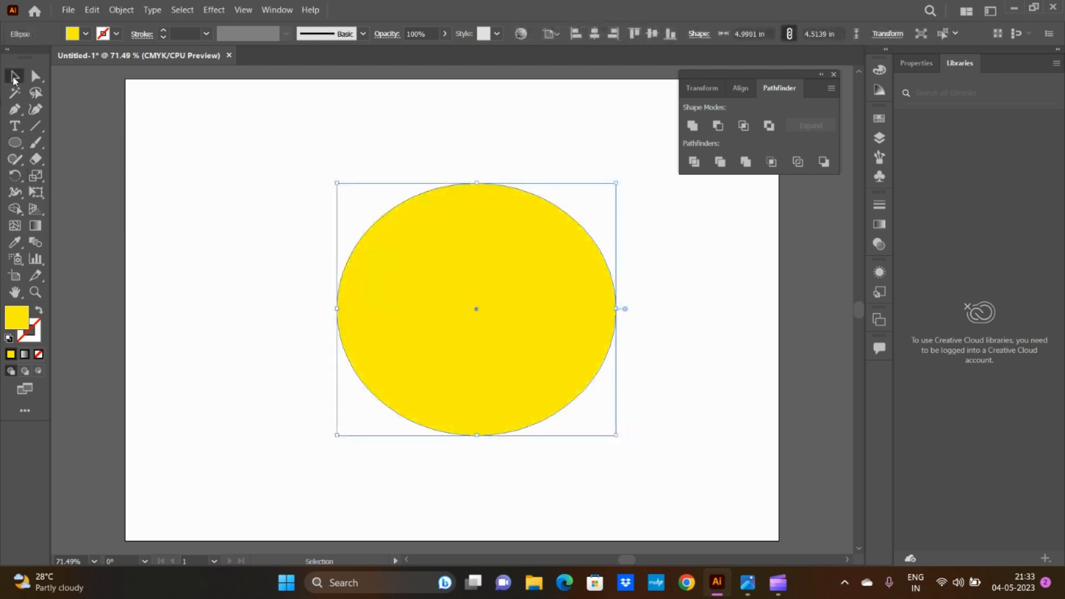
left_click(15, 142)
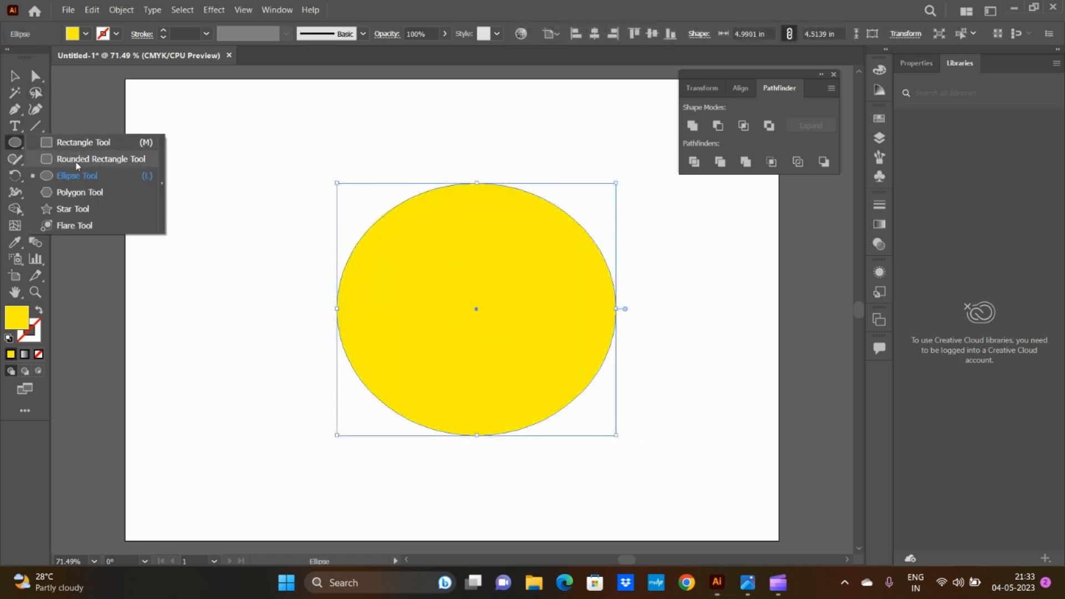
left_click(14, 76)
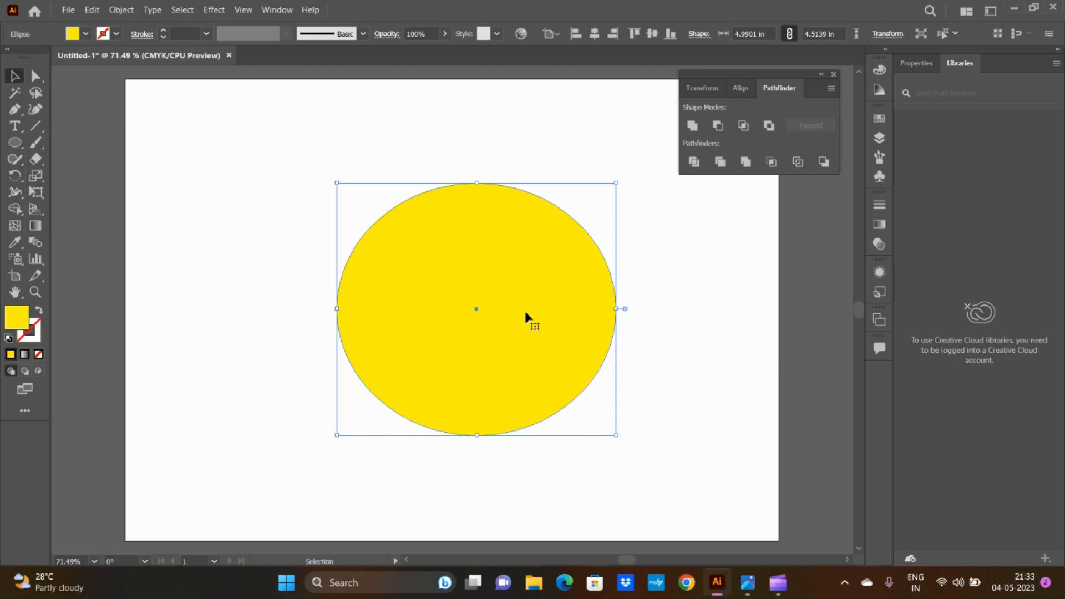
left_click_drag(526, 316, 531, 379)
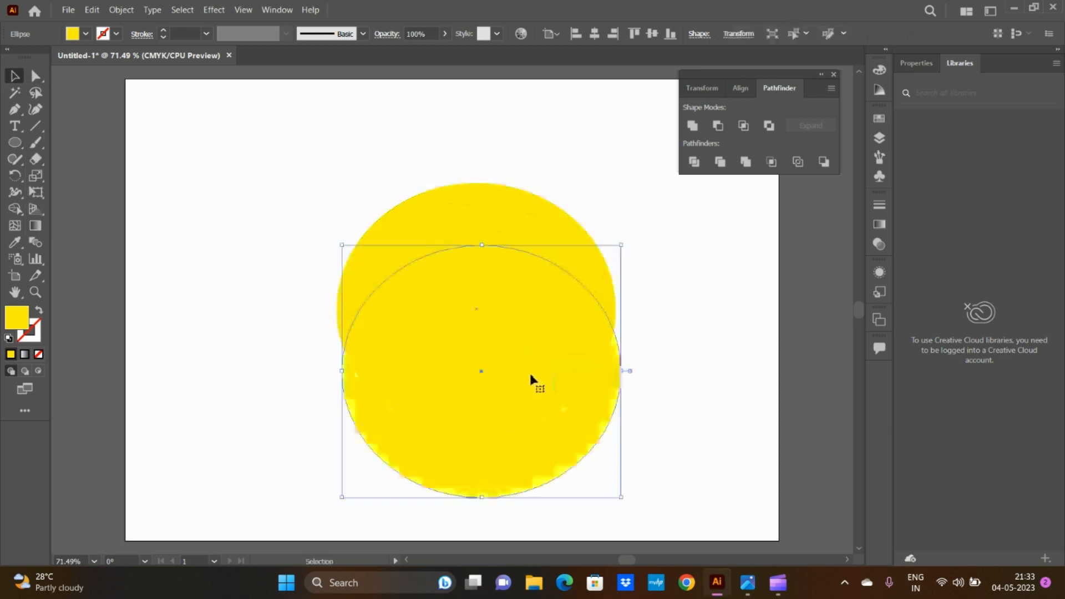
Step: Fill the copied ellipse with green, then shrink it and place it centrally inside the yellow ellipse
left_click(85, 34)
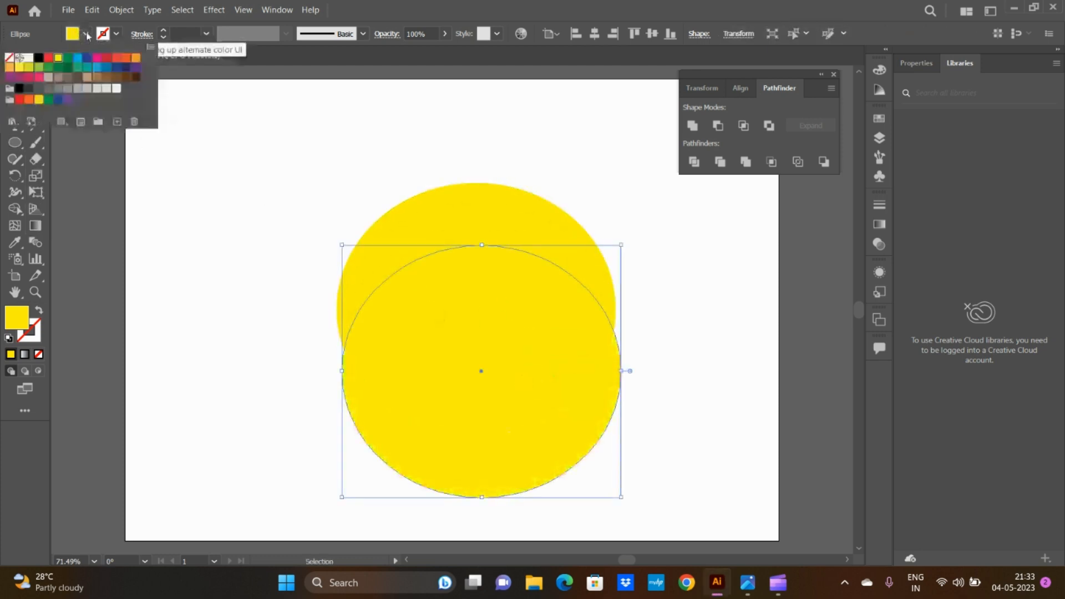
left_click(78, 67)
left_click(290, 268)
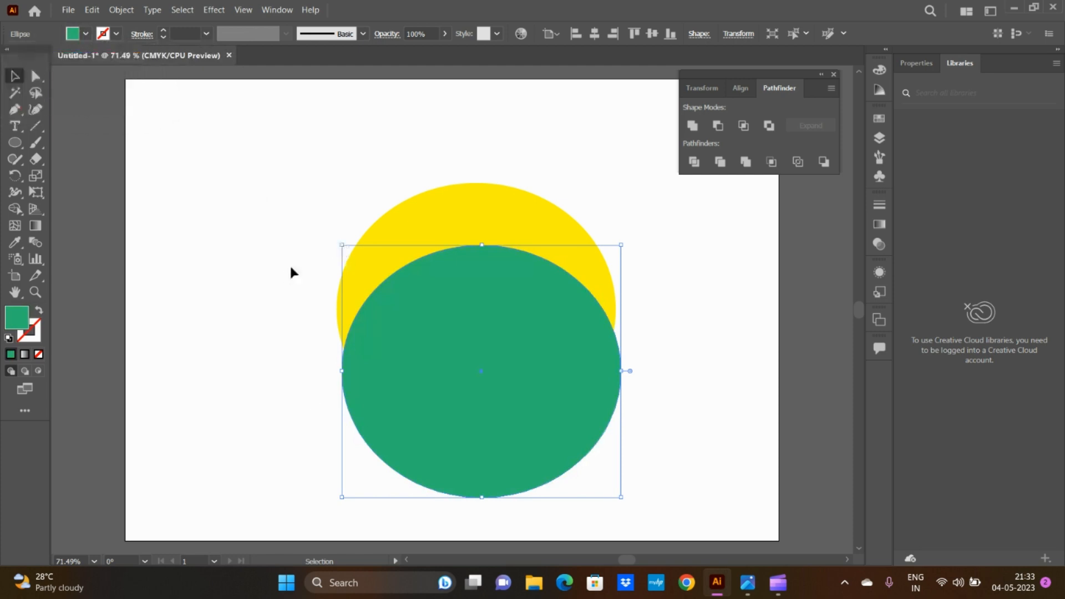
left_click_drag(341, 245, 456, 349)
left_click_drag(537, 424, 491, 342)
Step: Apply the Pathfinder Trim operation to the yellow and green ellipses and ungroup the result
left_click_drag(562, 372, 631, 479)
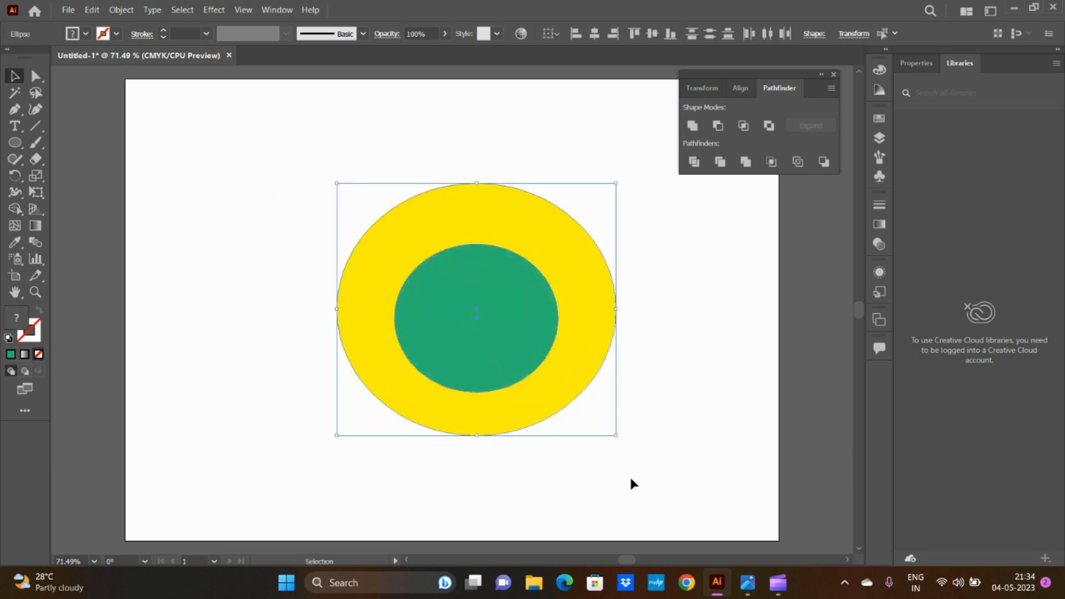
left_click(720, 162)
right_click(492, 297)
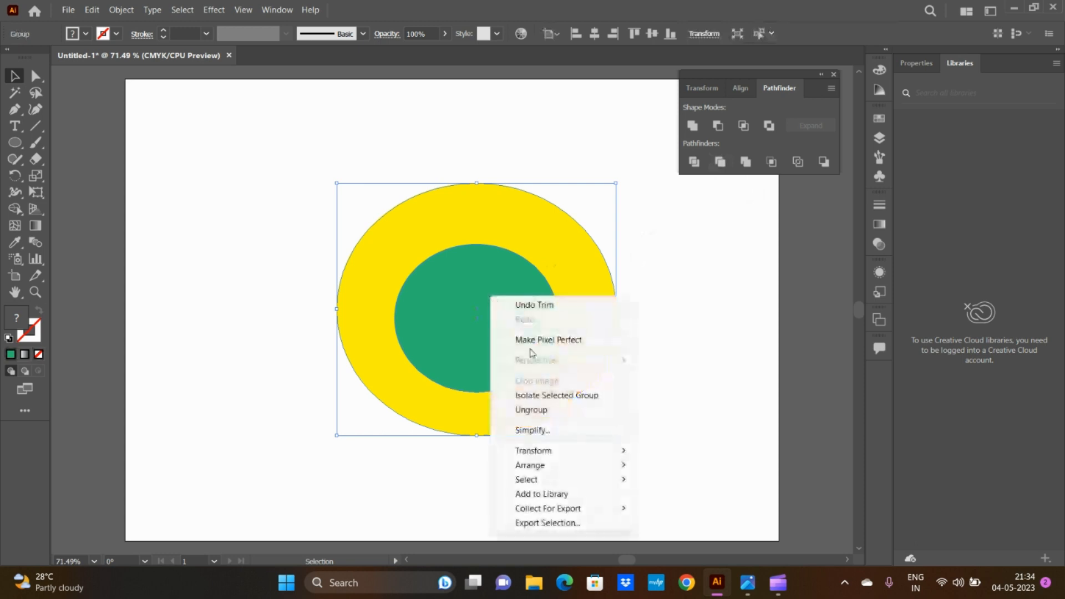
left_click(531, 410)
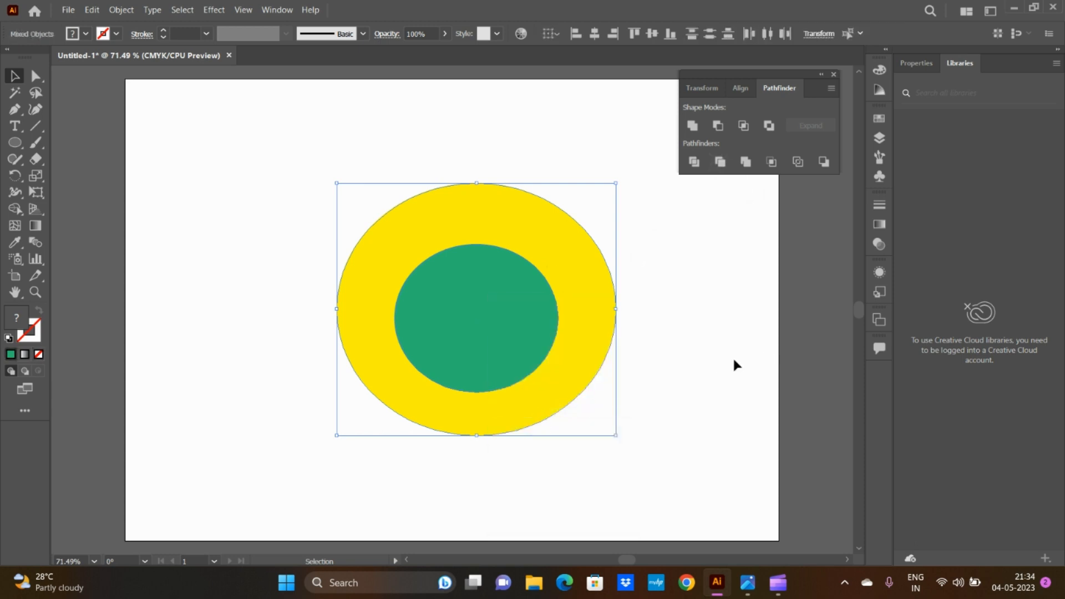
Step: Move the green ellipse out of the yellow ring to the upper left, then delete both pieces
left_click_drag(508, 338, 265, 239)
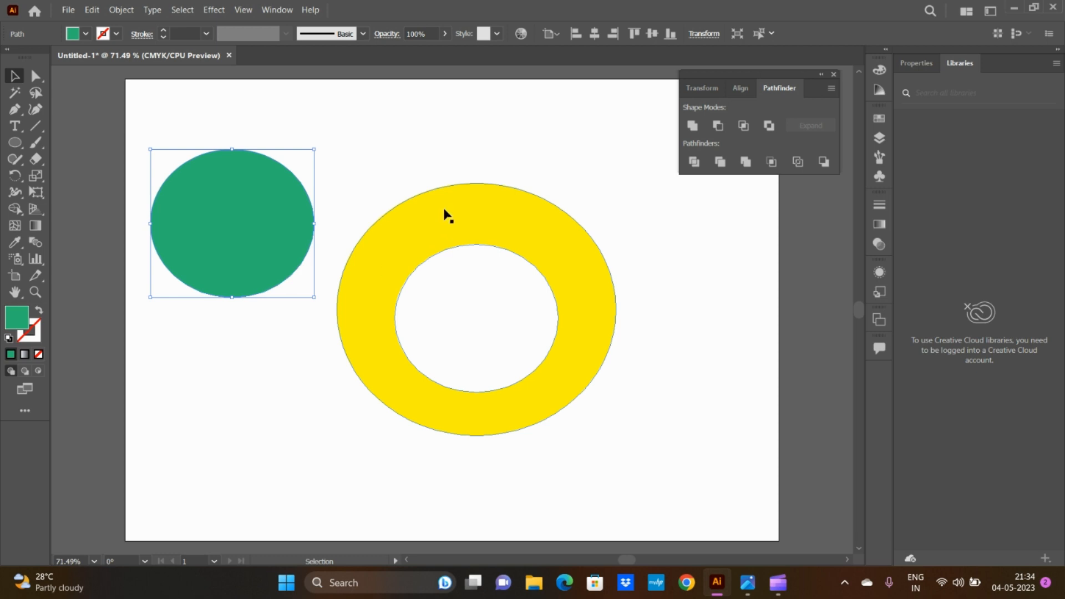
left_click_drag(128, 102, 620, 480)
key("Delete")
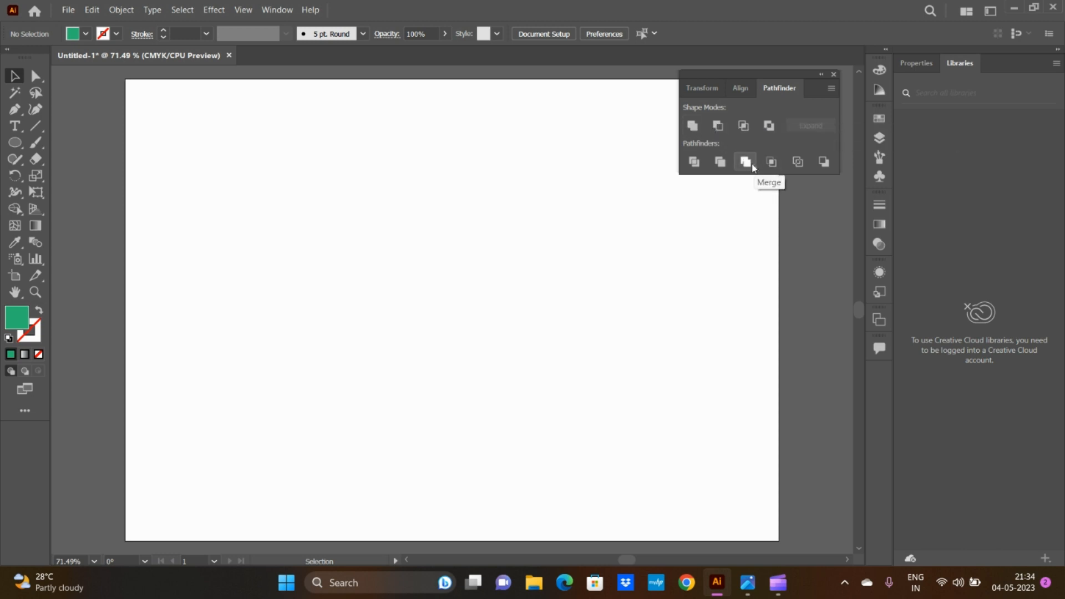
Step: Draw a green circle about 3.19 in wide and a dark blue rectangle overlapping its lower half
left_click(15, 143)
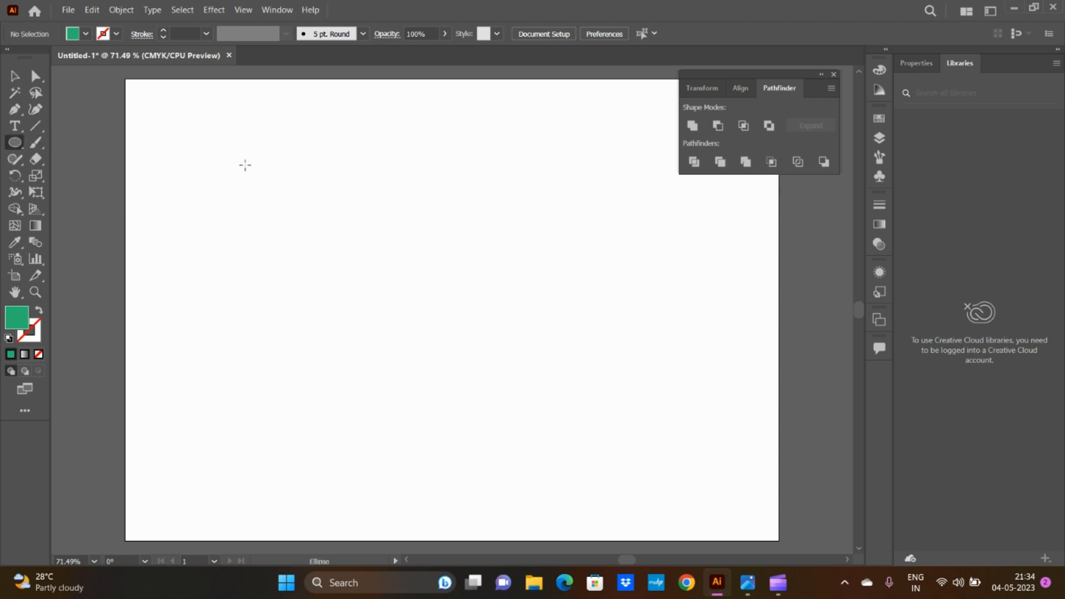
left_click_drag(376, 141, 556, 320)
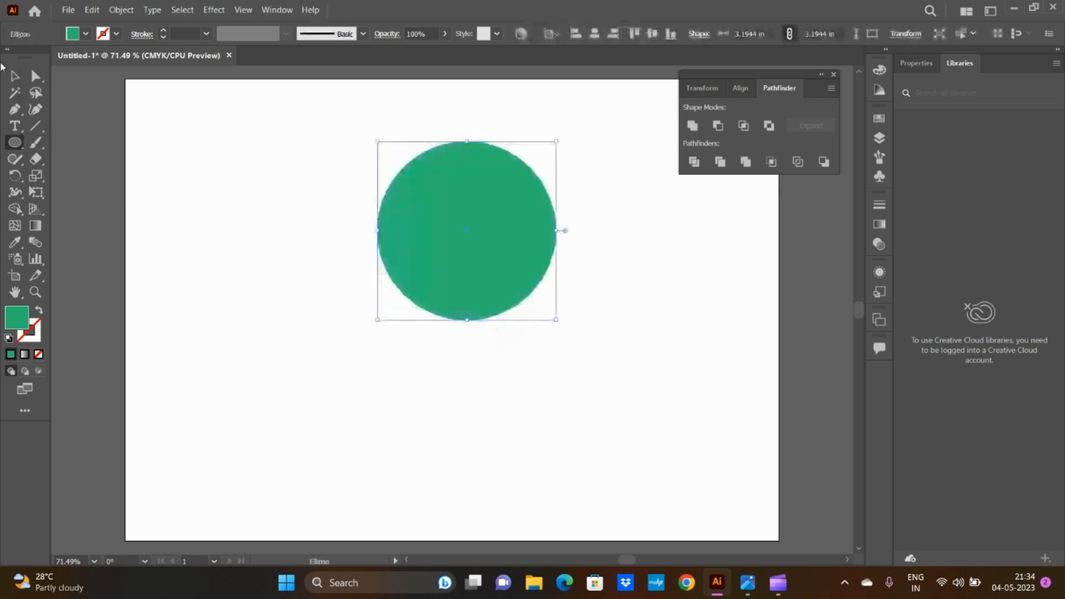
left_click(11, 146)
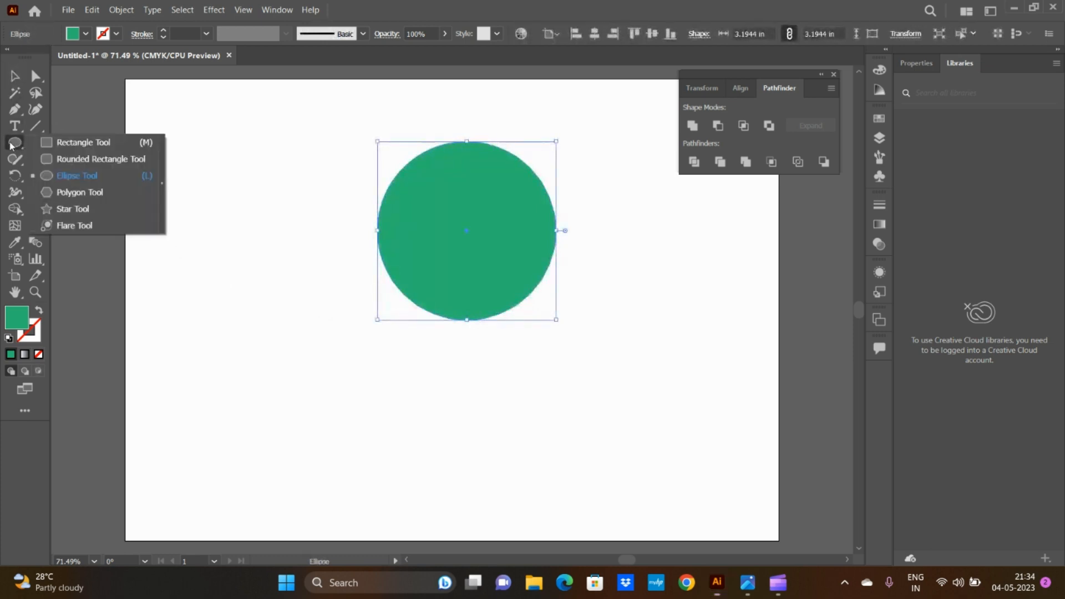
left_click(82, 143)
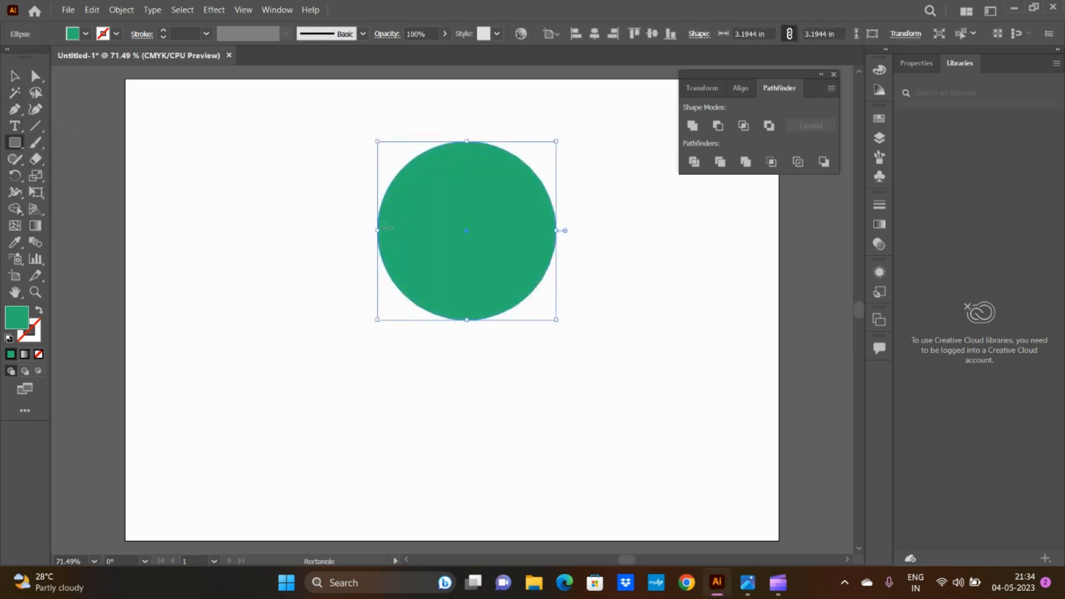
left_click_drag(384, 228, 562, 358)
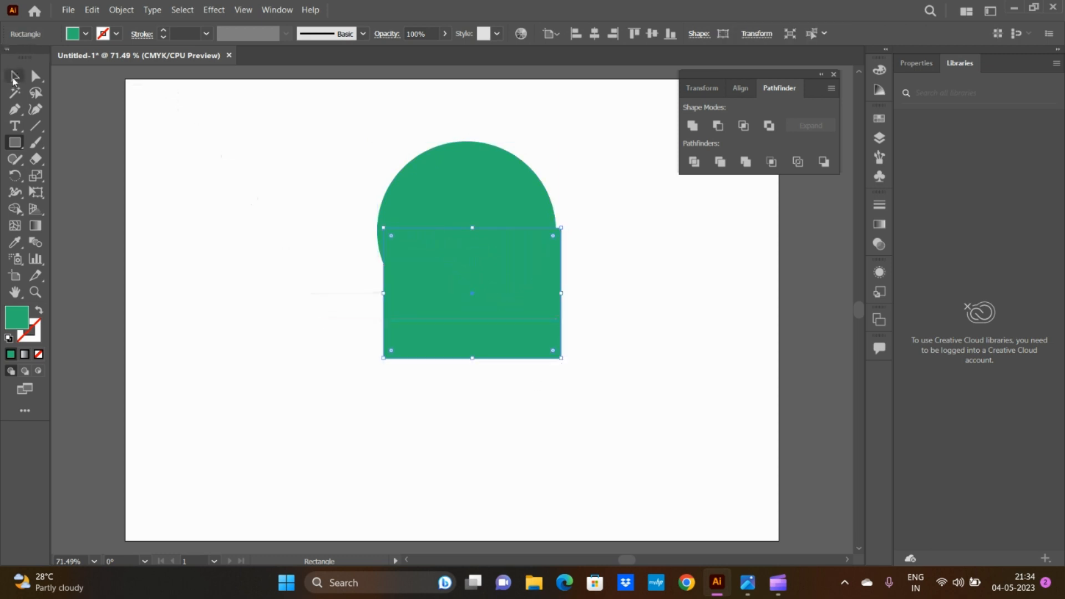
left_click(85, 34)
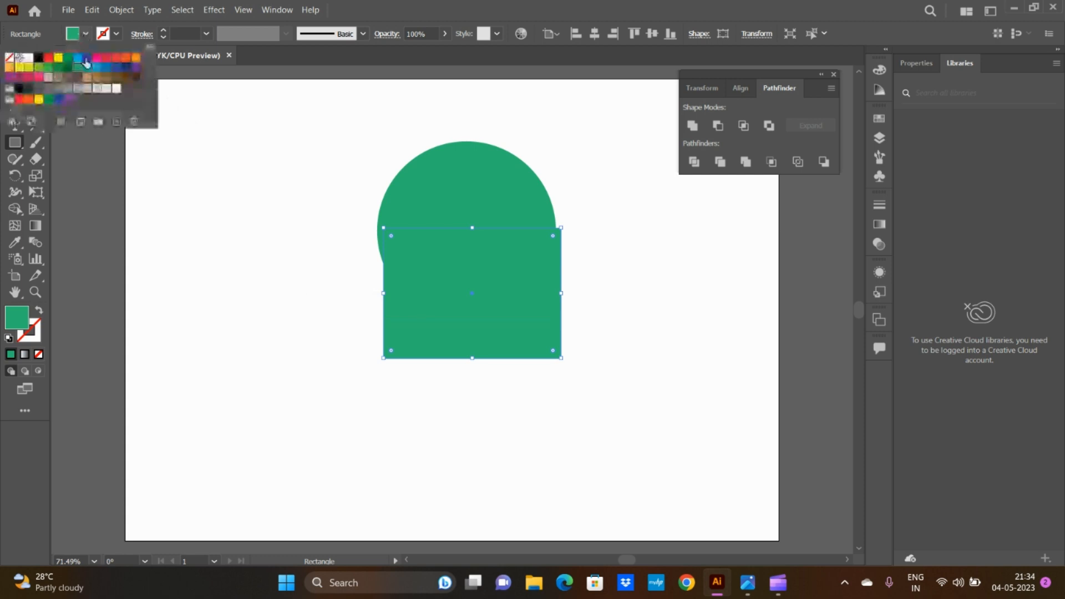
left_click(87, 57)
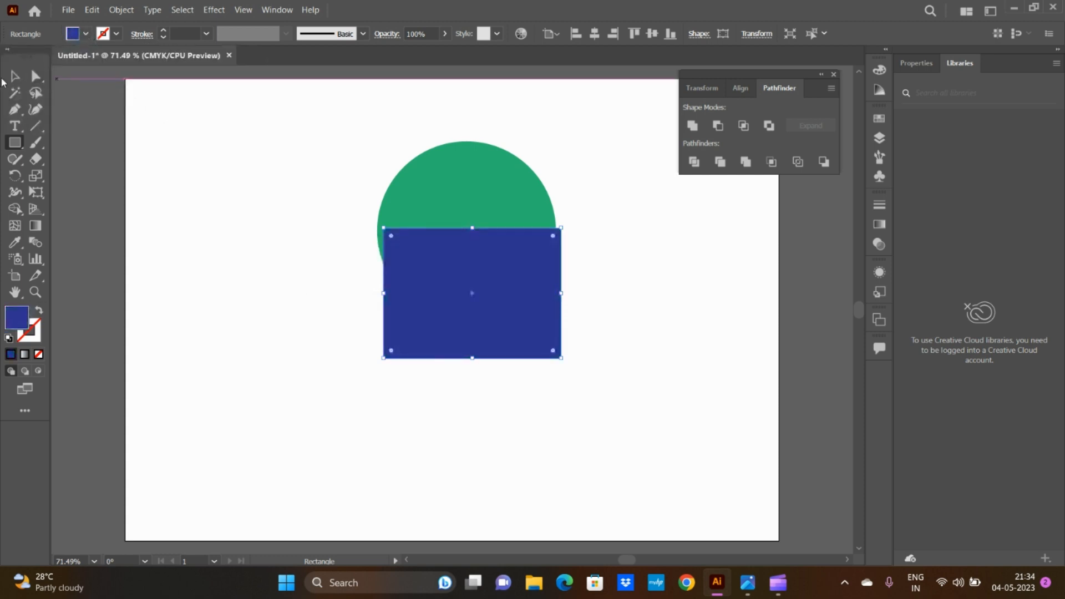
Step: Align the blue rectangle with the circle's sides, then apply the Pathfinder Merge operation to both shapes
left_click(15, 77)
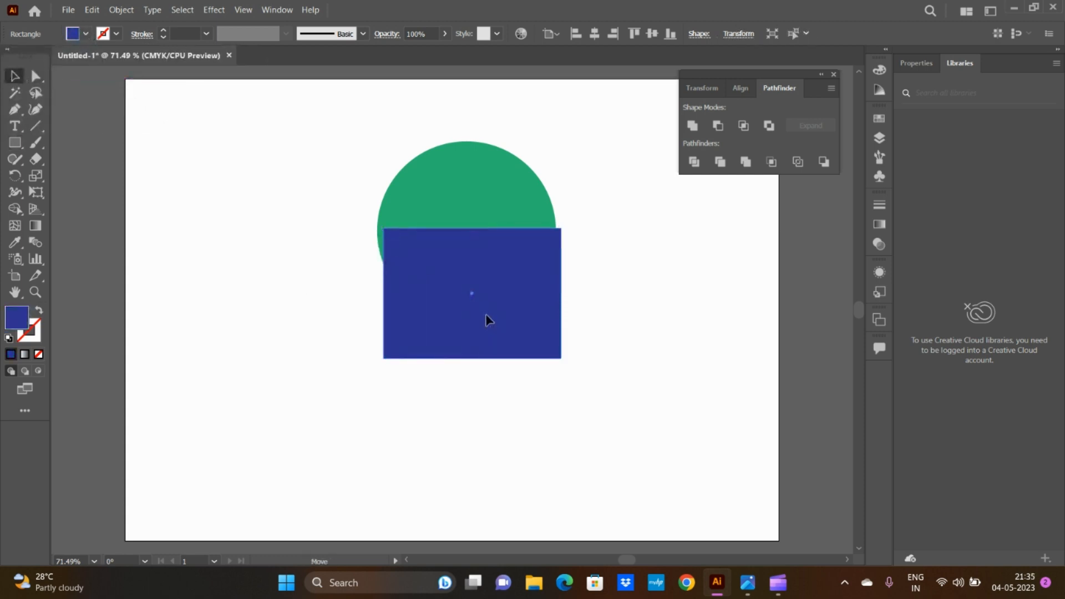
left_click_drag(473, 303, 468, 303)
left_click_drag(303, 98, 624, 434)
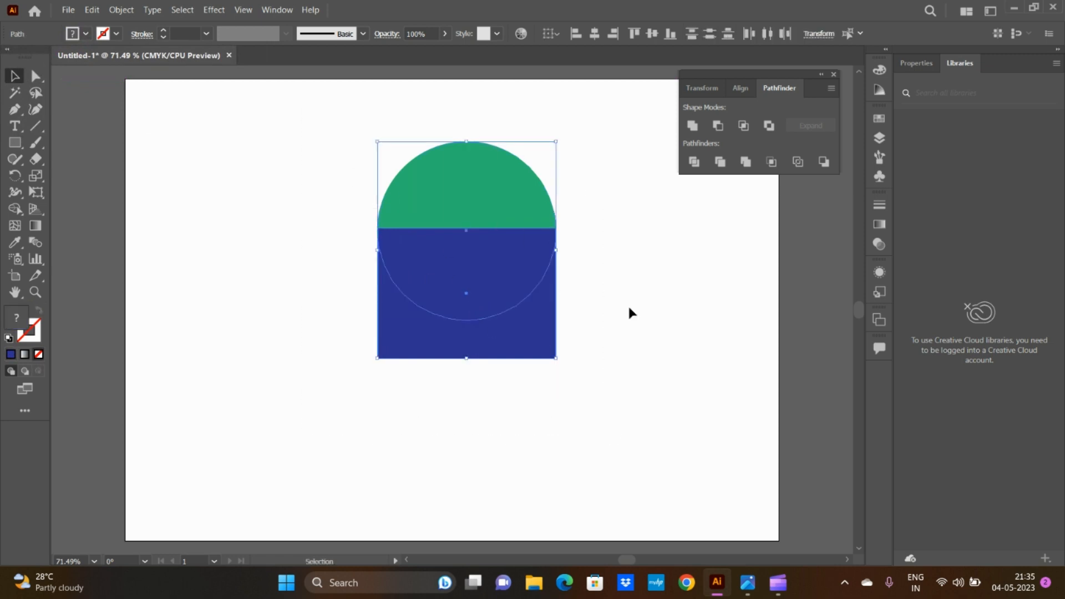
left_click(745, 162)
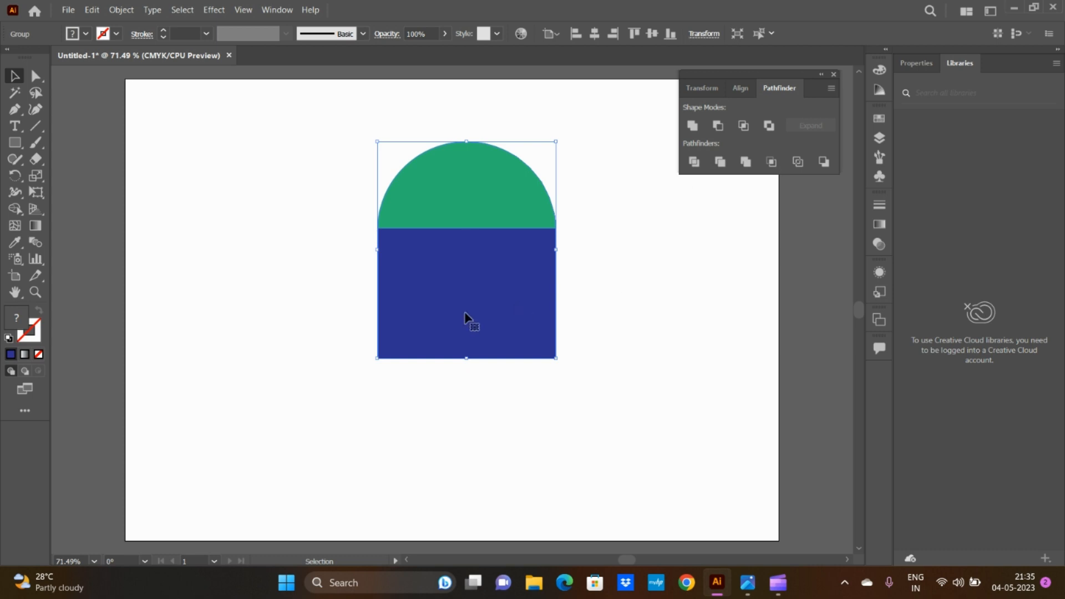
Step: Shift the merged green and blue shape slightly to the left and ungroup it
left_click_drag(468, 319, 439, 321)
right_click(507, 286)
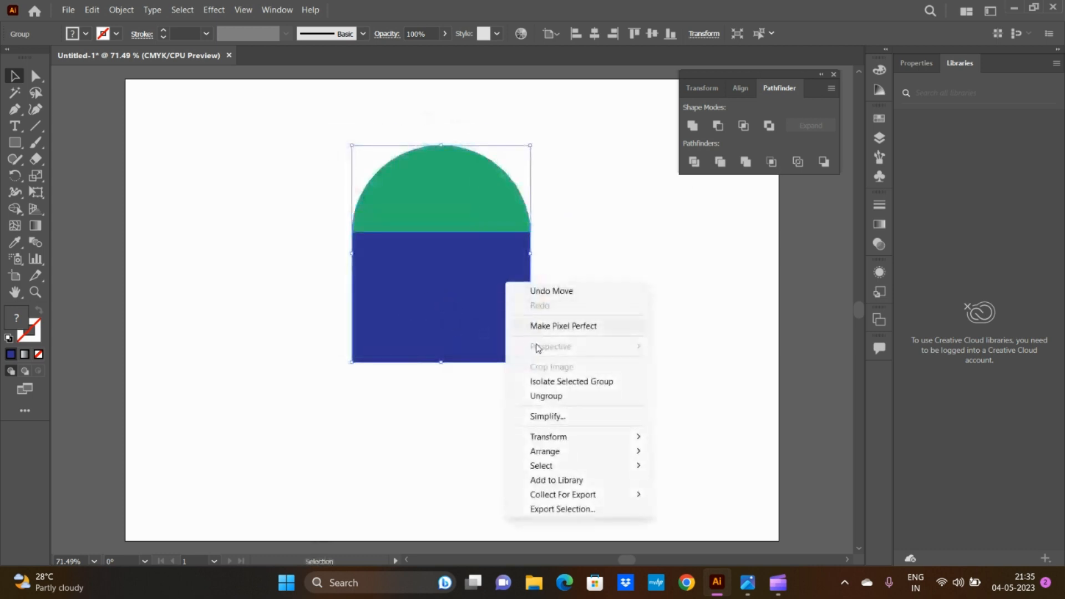
left_click(531, 395)
left_click(496, 311)
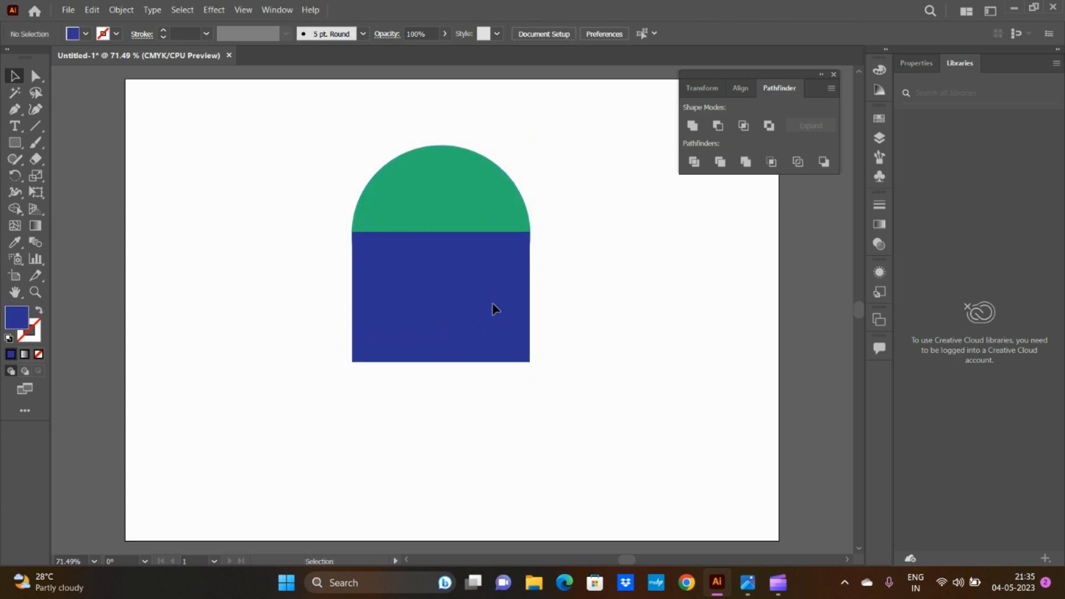
Step: Pull the blue rectangle and the green cap apart, placing the rectangle to the lower right of the cap
left_click_drag(495, 309, 468, 425)
left_click_drag(449, 212, 403, 214)
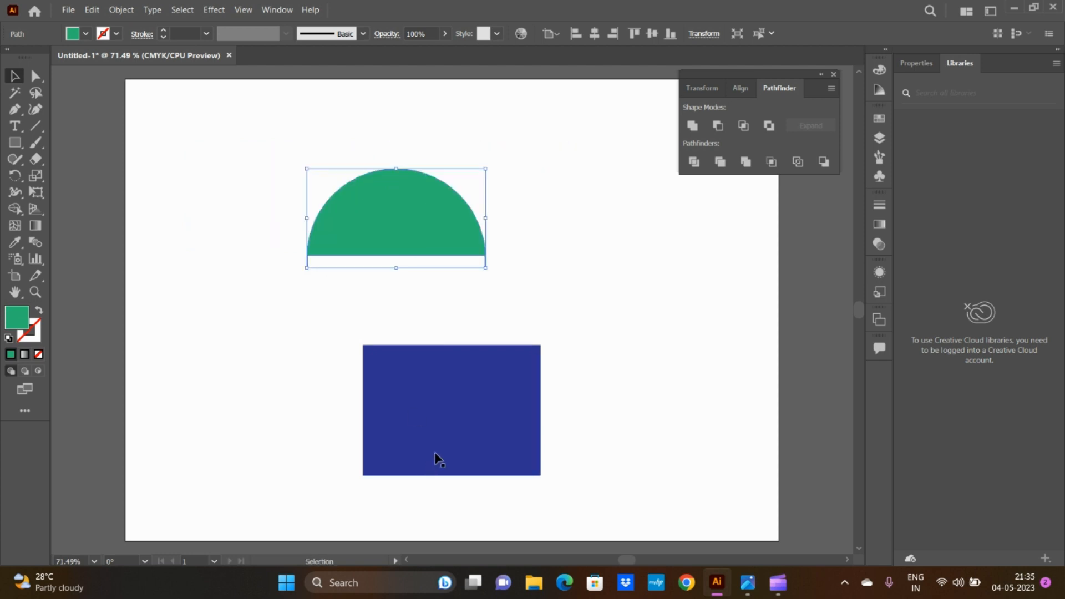
left_click_drag(435, 458, 536, 368)
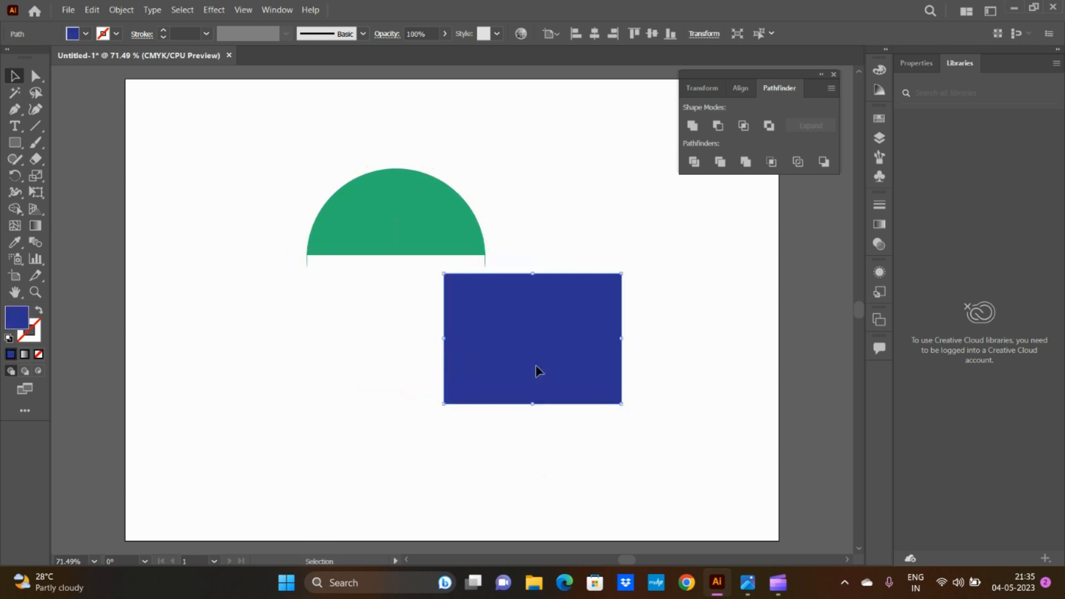
Step: Undo the moves of the separated pieces, then delete both the green cap and the blue rectangle
key("ctrl+z")
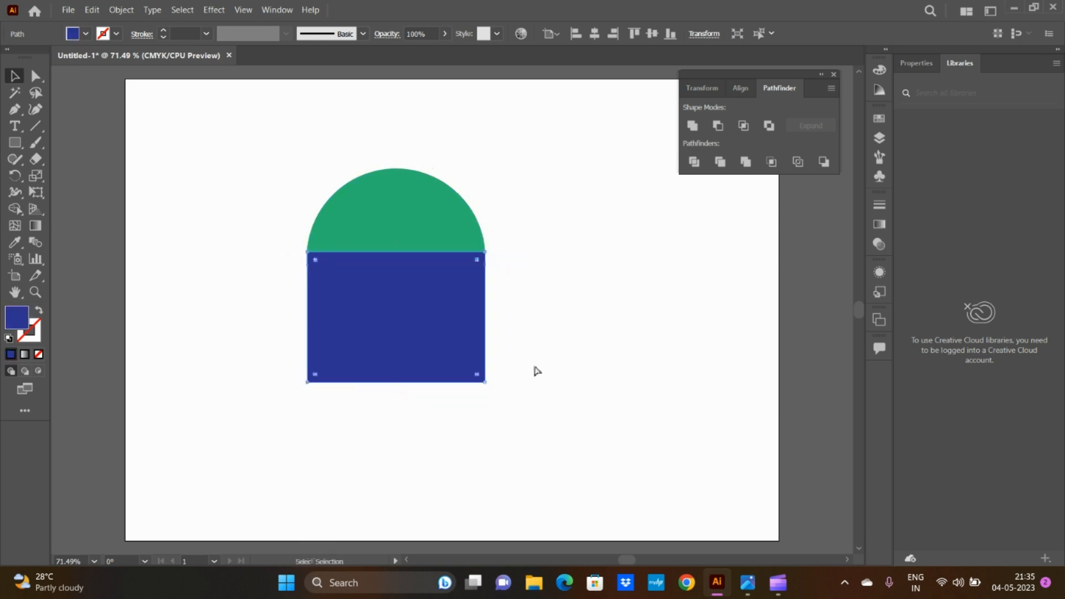
key("ctrl+z")
key("ctrl+z")
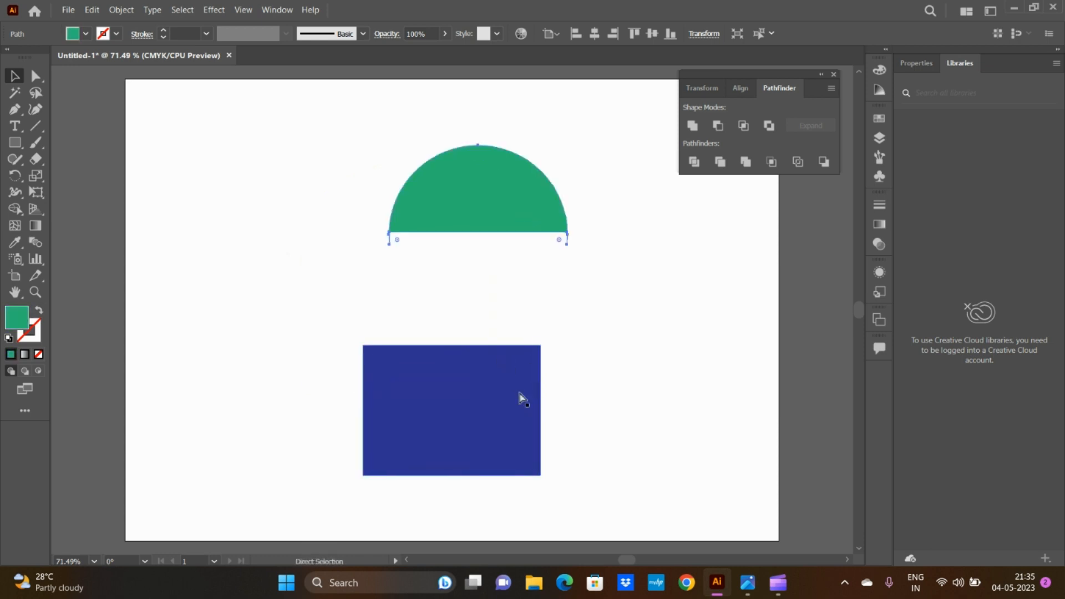
key("ctrl+z")
key("ctrl+z")
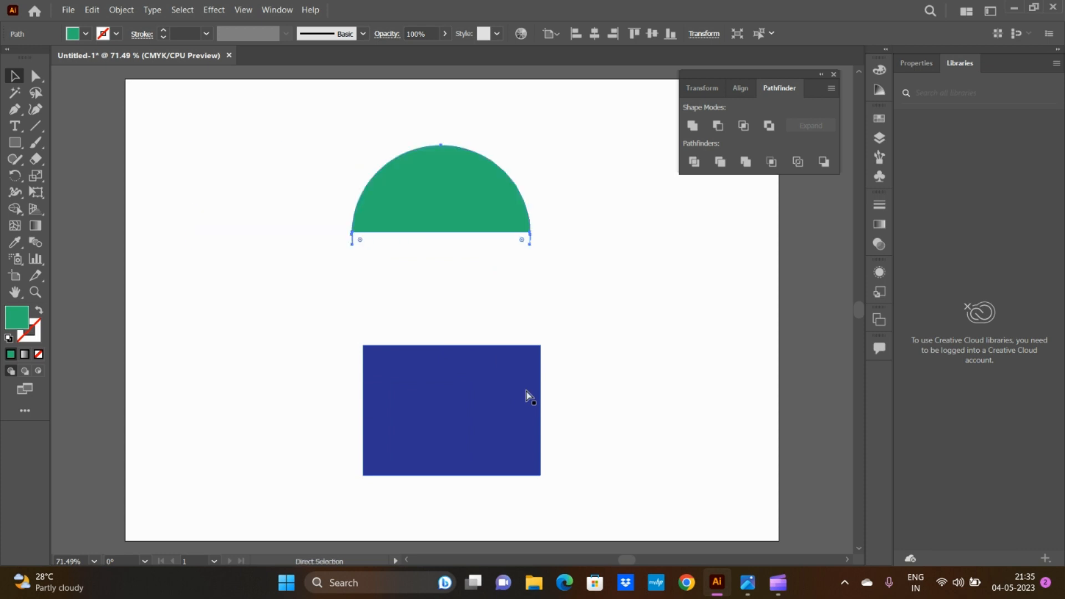
key("ctrl+shift+z")
left_click_drag(311, 186, 618, 428)
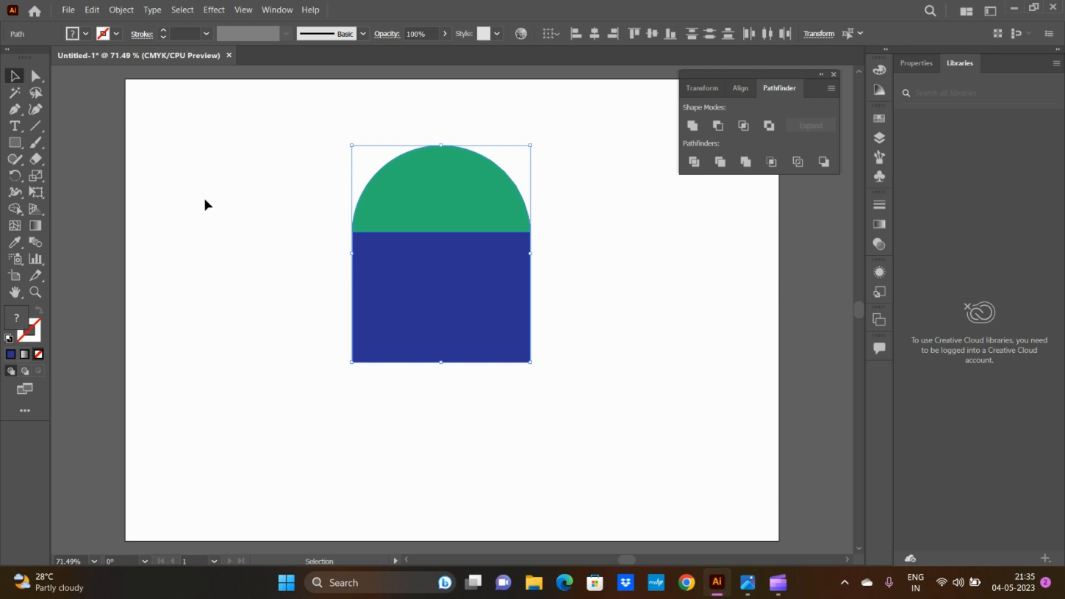
key("Delete")
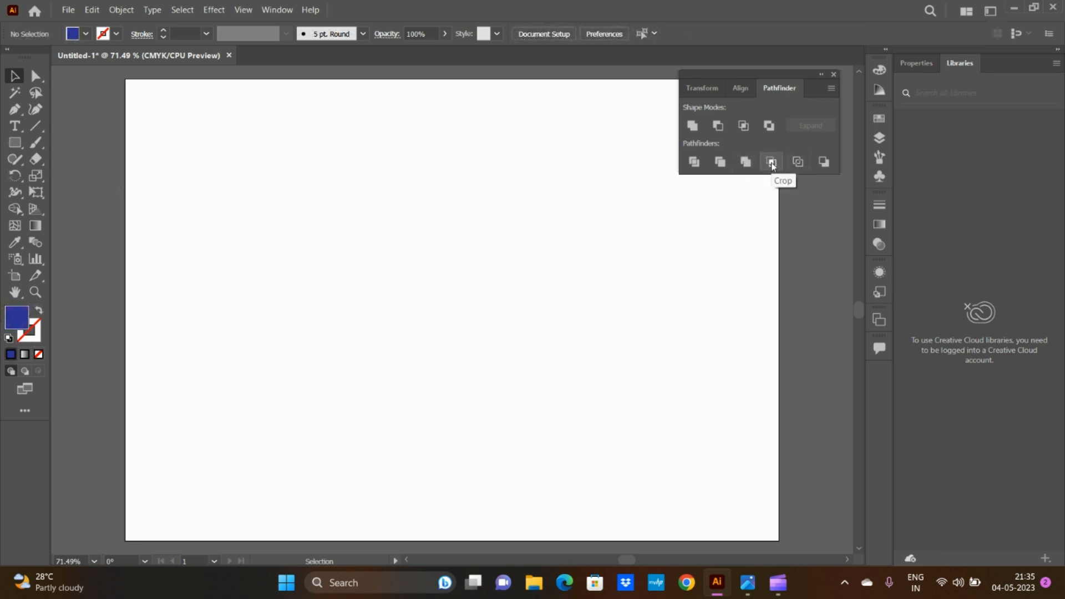
Step: Draw a large dark blue hexagon with the Polygon tool and move it to the middle of the artboard
left_click(14, 144)
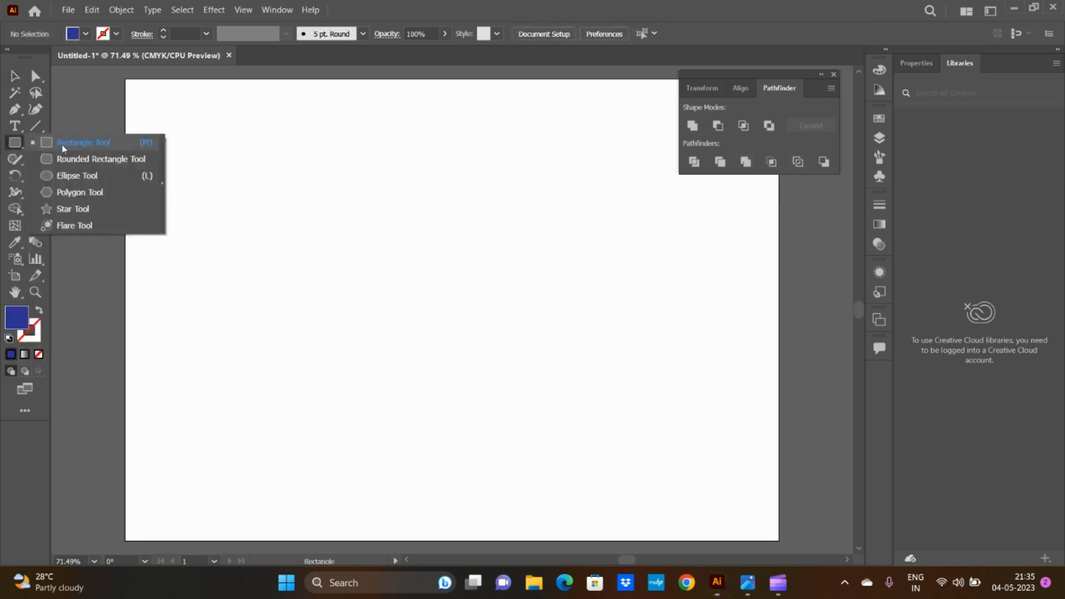
left_click(77, 193)
left_click_drag(403, 220, 522, 340)
key("v")
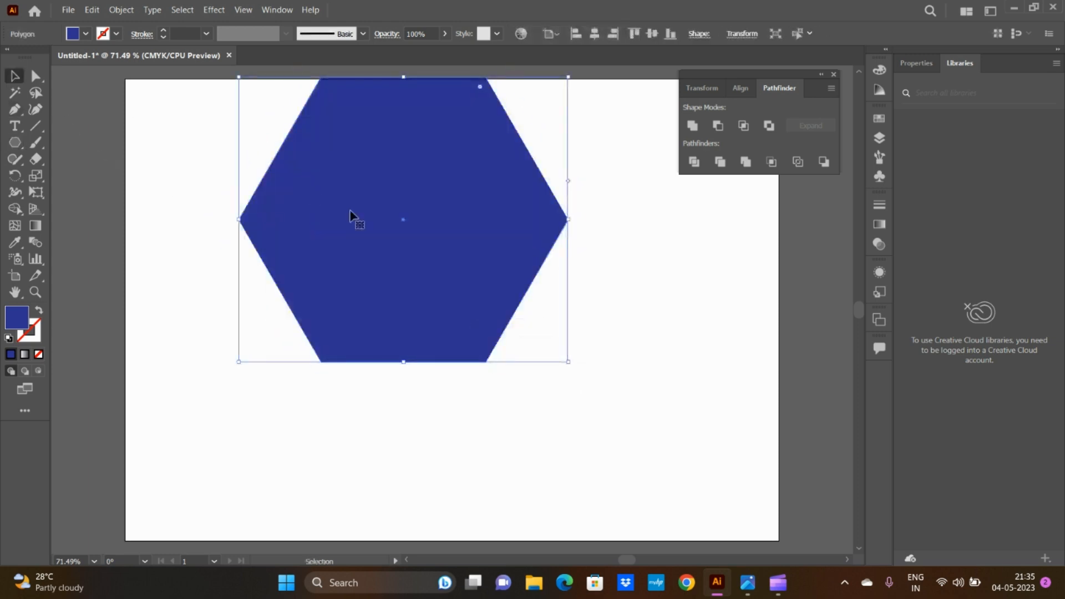
left_click_drag(423, 177, 469, 237)
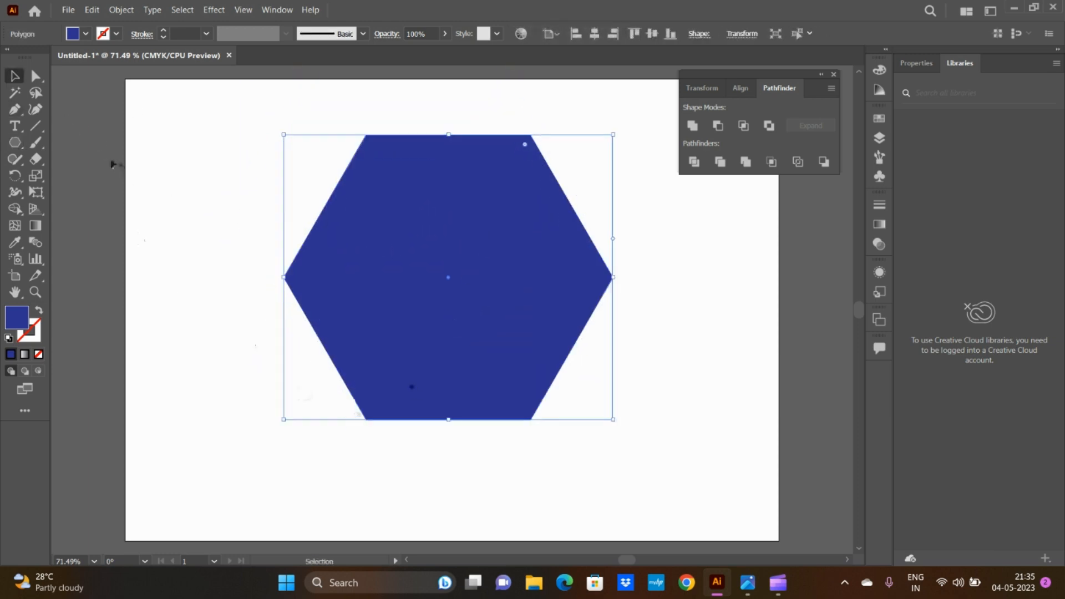
Step: Duplicate the blue hexagon slightly below the original and fill the copy with light brown
left_click(85, 34)
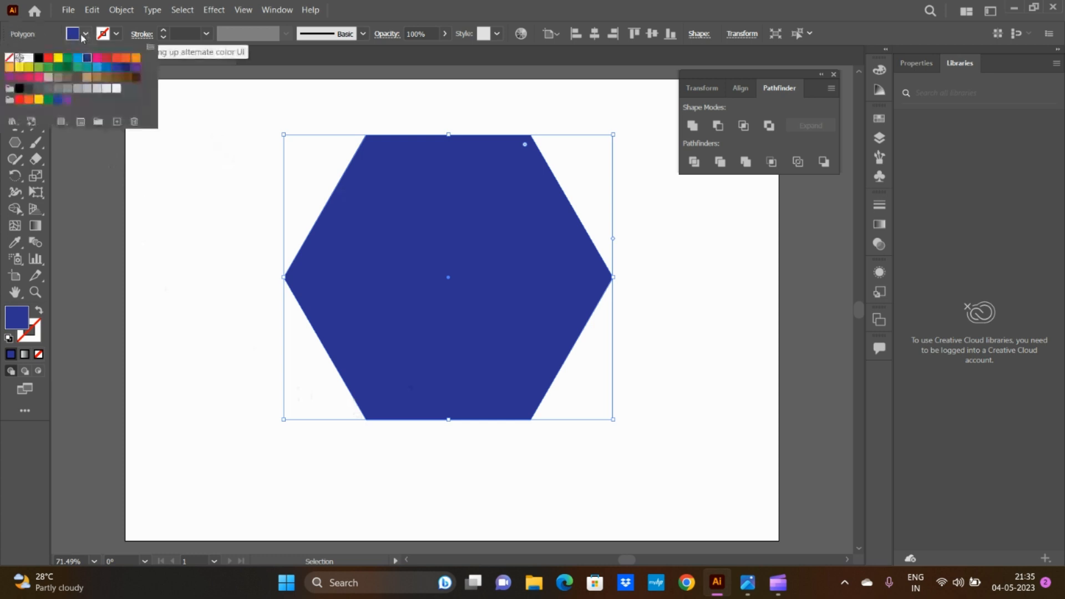
left_click(394, 280)
left_click_drag(394, 281, 399, 325)
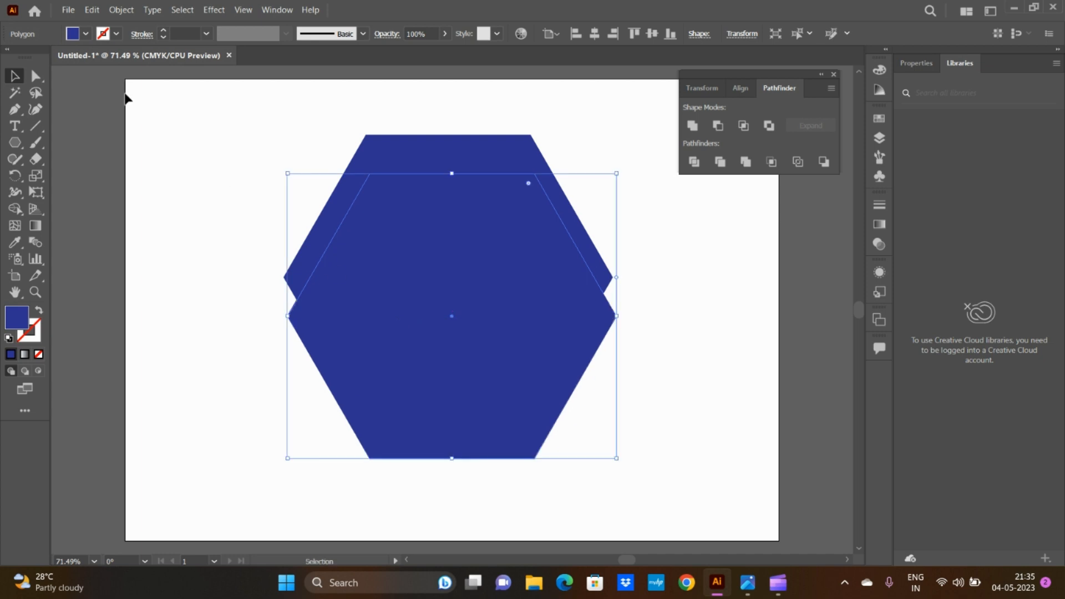
left_click(87, 34)
left_click(87, 77)
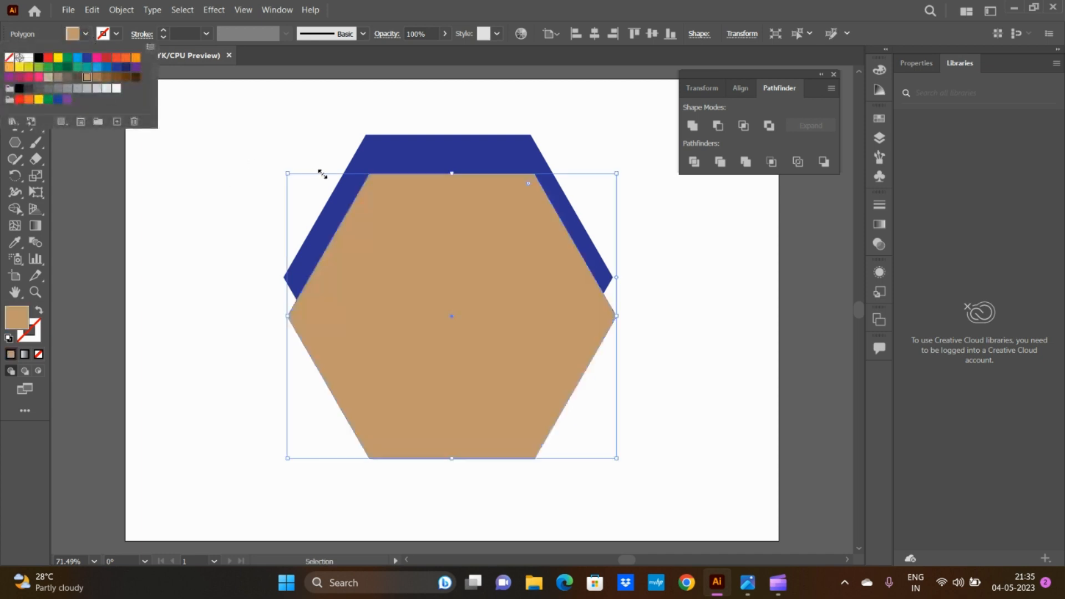
left_click(289, 175)
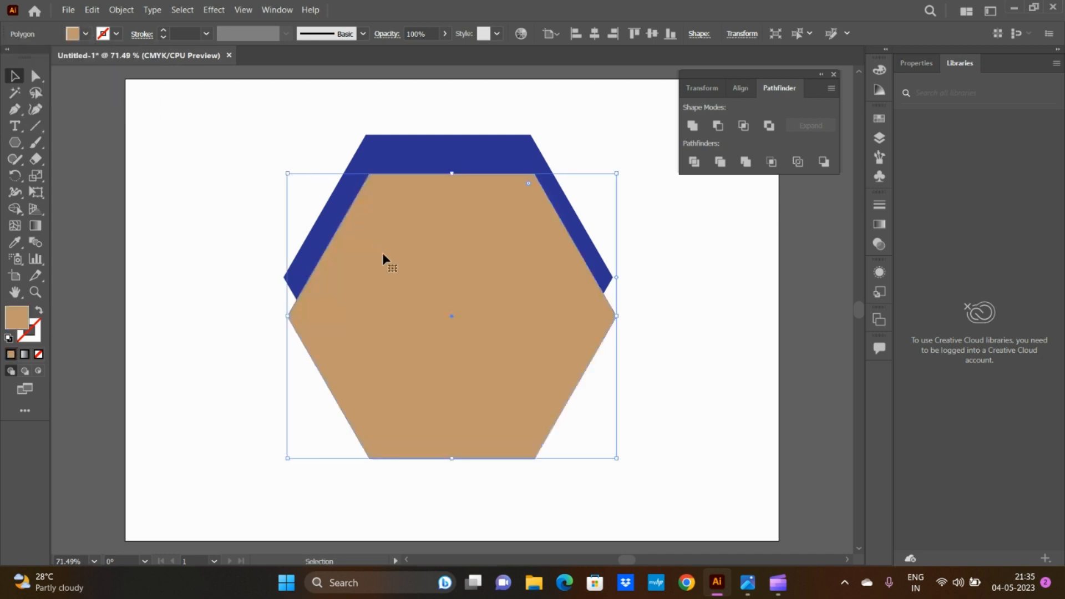
Step: Shrink the light brown hexagon and centre it inside the blue one, then apply Pathfinder Crop to both
left_click_drag(285, 173, 440, 306)
left_click_drag(531, 362, 452, 258)
left_click_drag(218, 124, 639, 472)
left_click(773, 163)
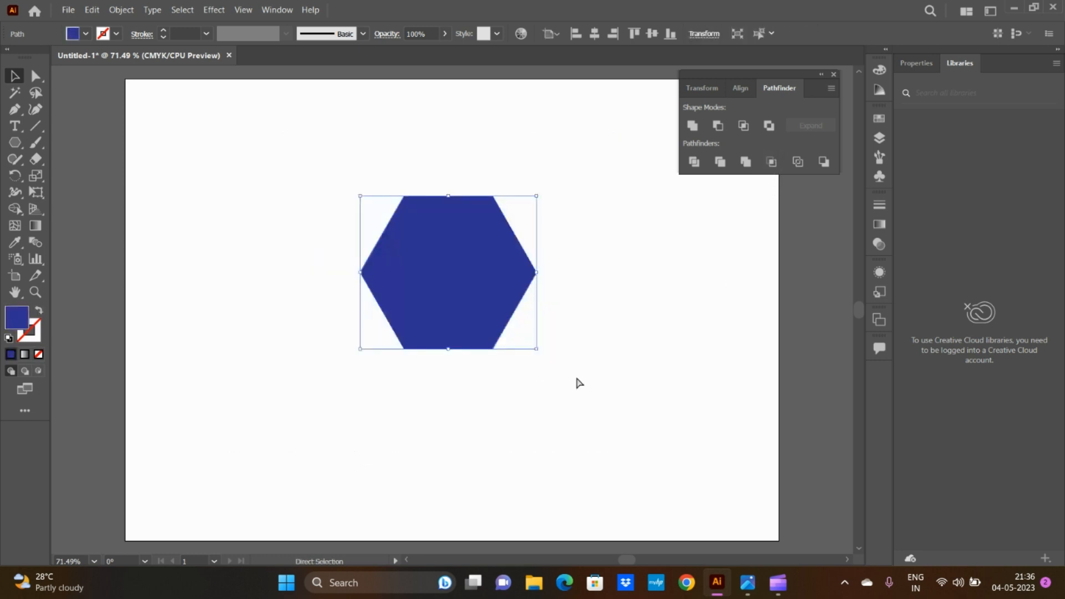
Step: Undo the Crop, apply it again to both hexagons, then undo it once more and deselect
key("ctrl+z")
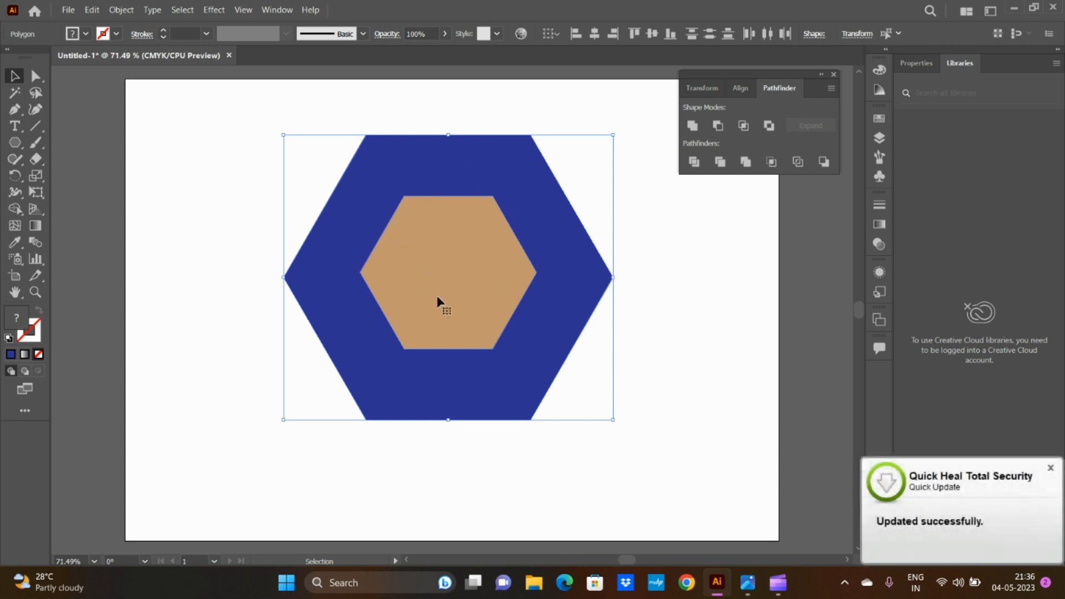
left_click(772, 162)
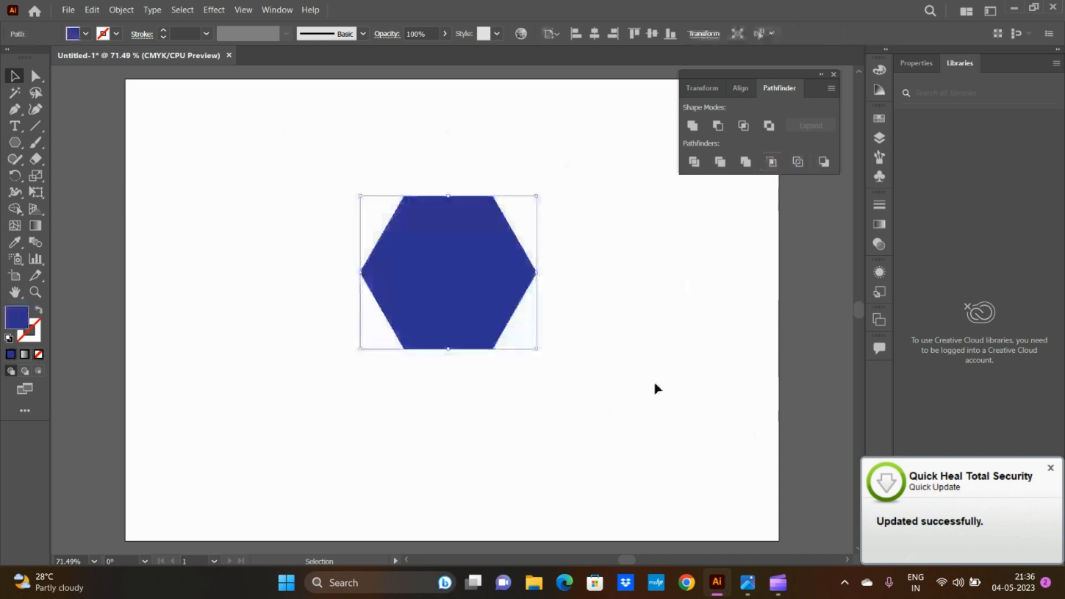
key("ctrl+z")
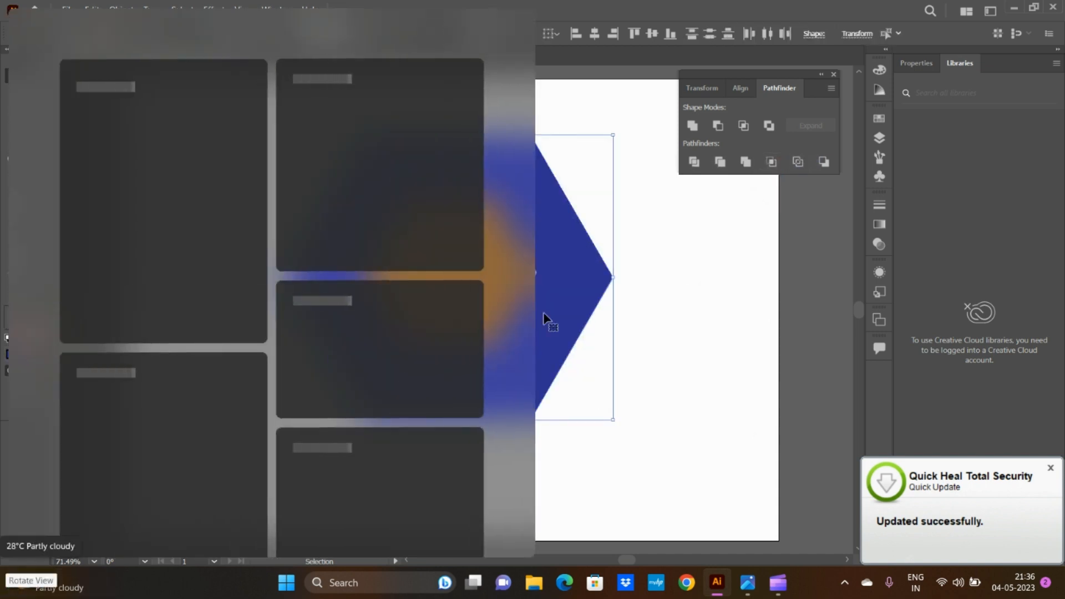
left_click(702, 495)
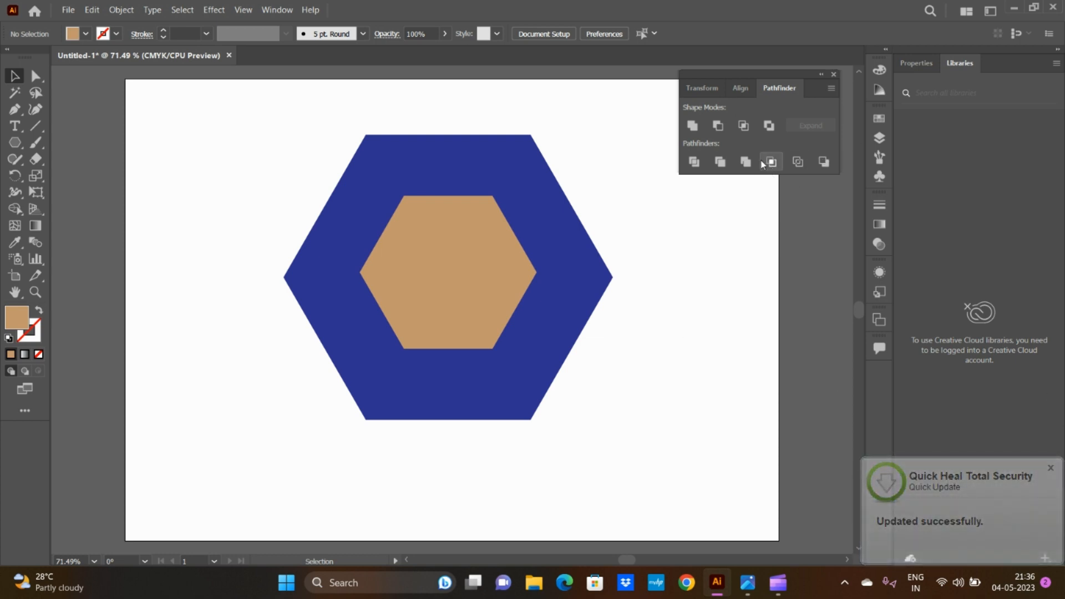
Step: Move the light brown hexagon to the blue one's lower right, then undo all hexagon edits back to an empty artboard
left_click_drag(423, 231, 505, 341)
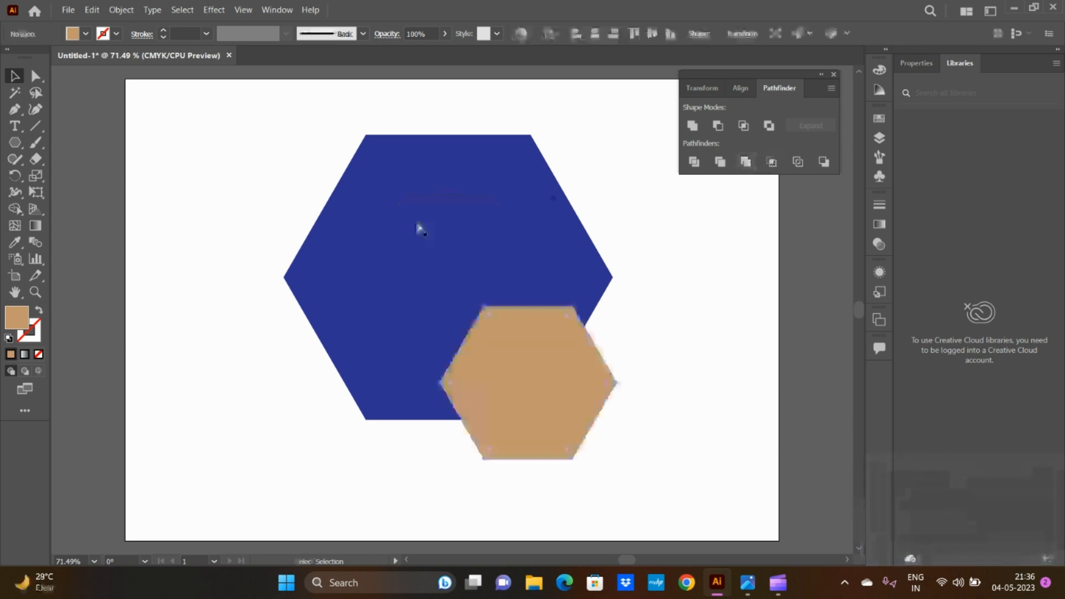
key("ctrl+z")
key("ctrl+z")
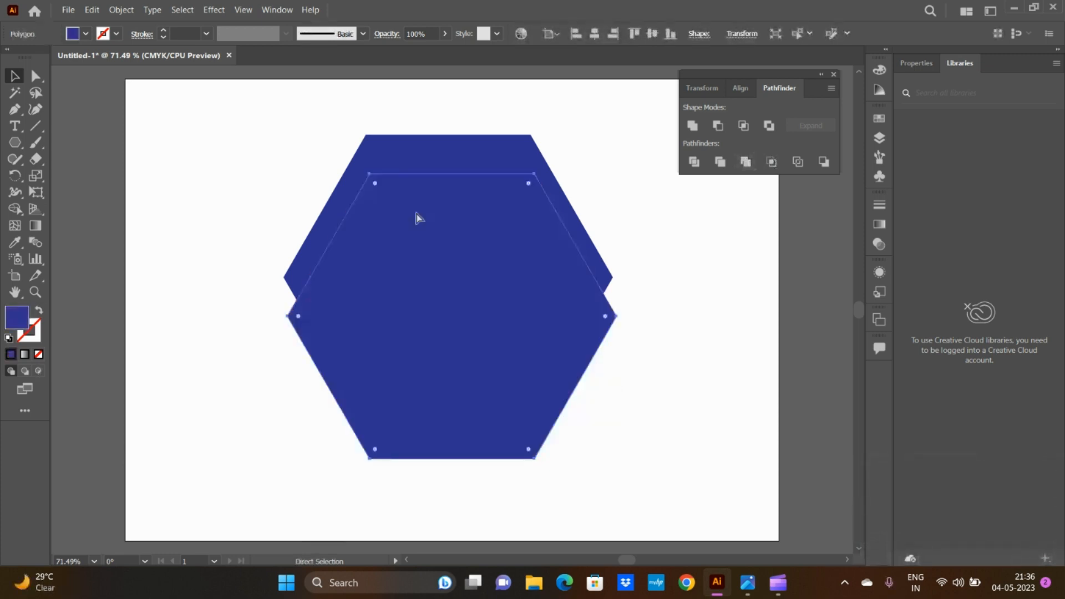
key("ctrl+z")
key("ctrl+z")
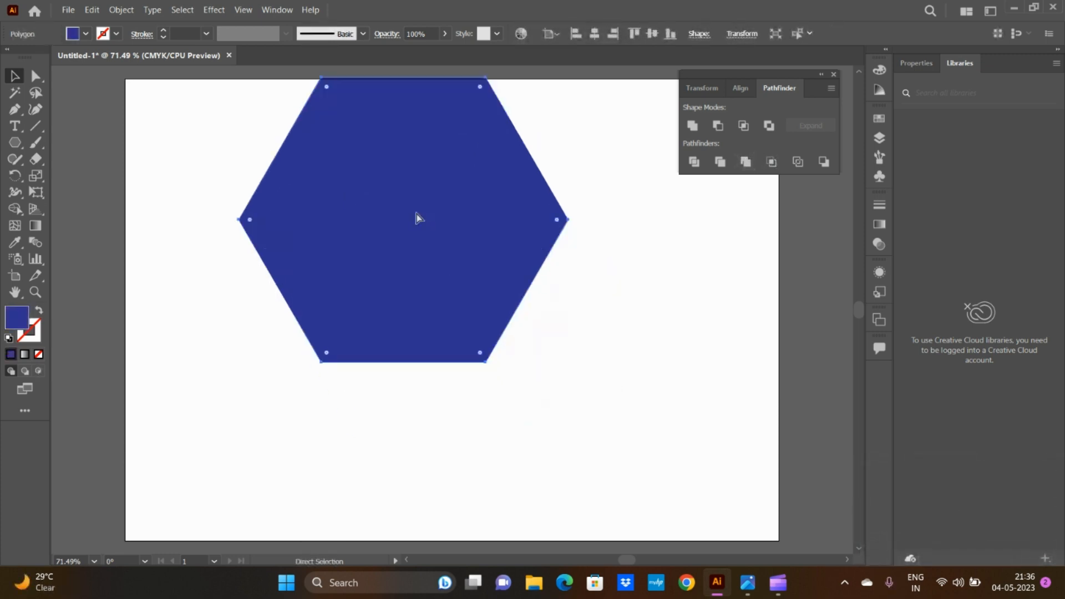
key("ctrl+z")
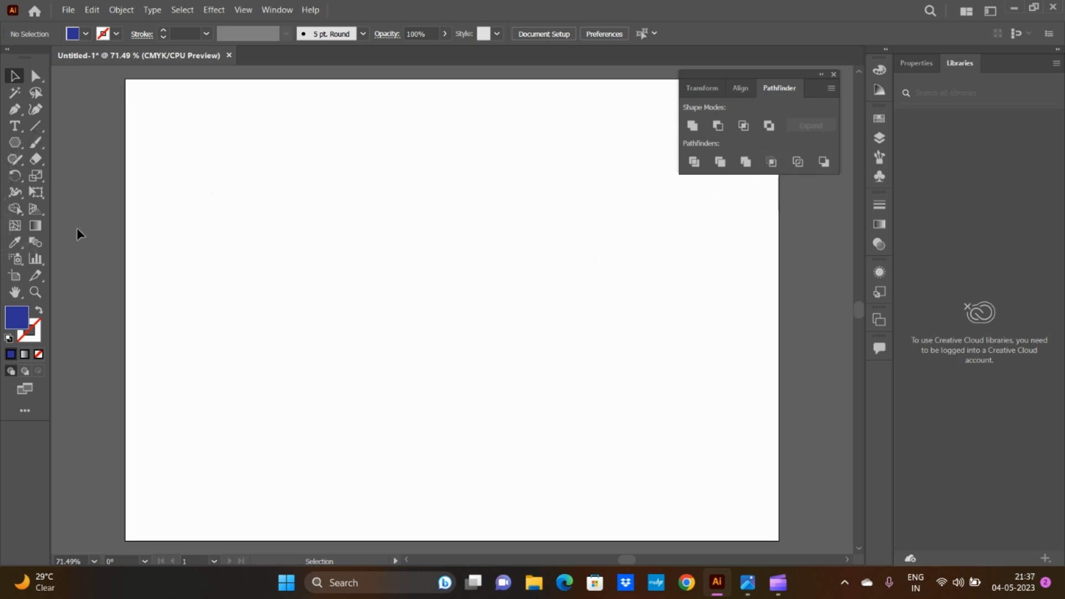
Step: Draw a new large dark blue hexagon and move it fully onto the artboard near the centre
left_click(15, 142)
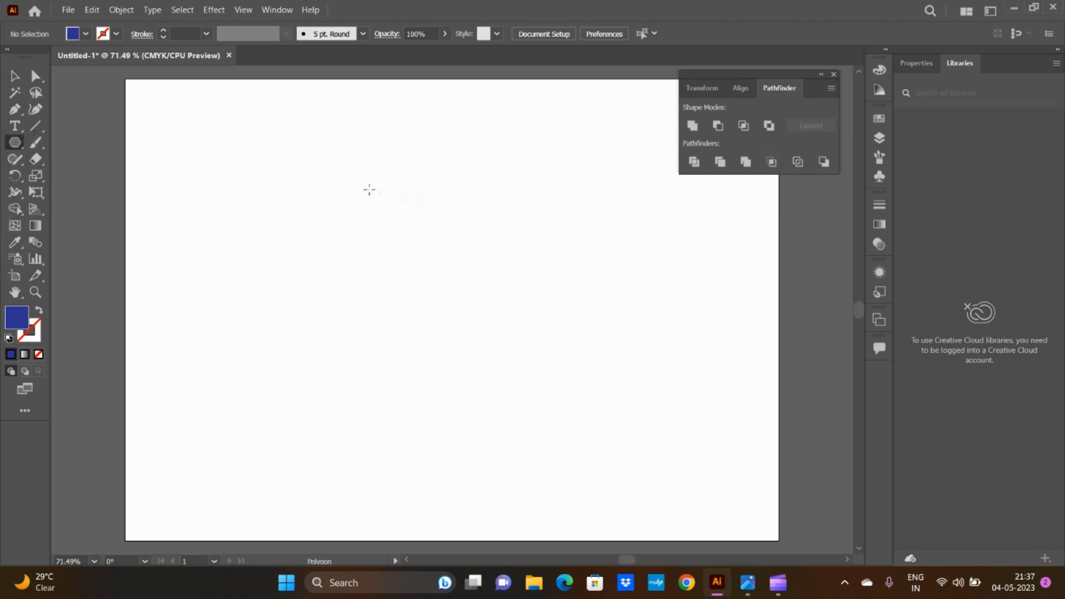
left_click_drag(370, 190, 502, 353)
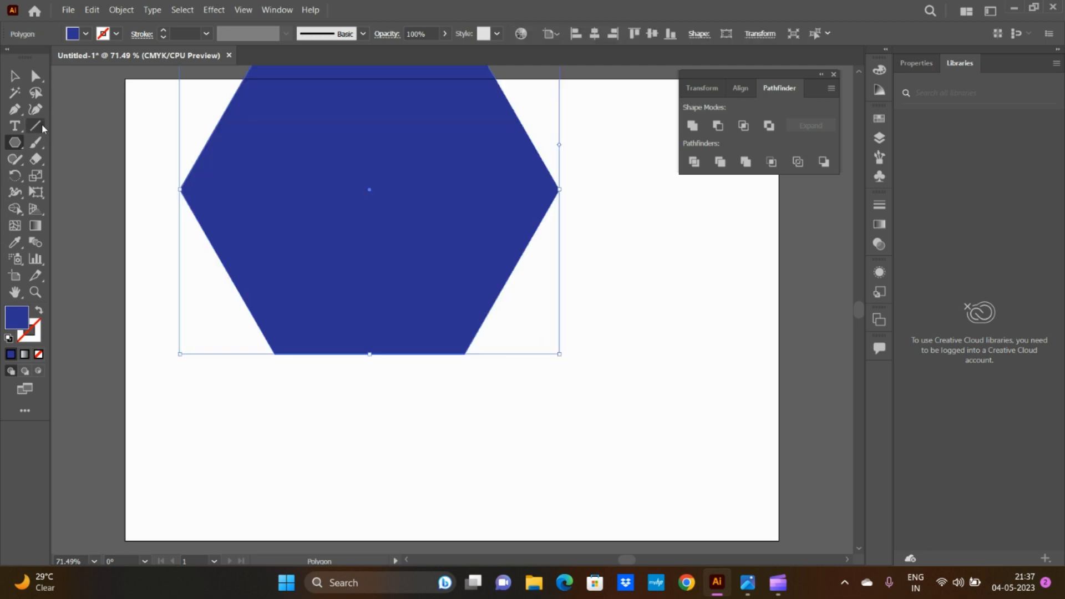
left_click(15, 76)
left_click_drag(417, 212, 477, 315)
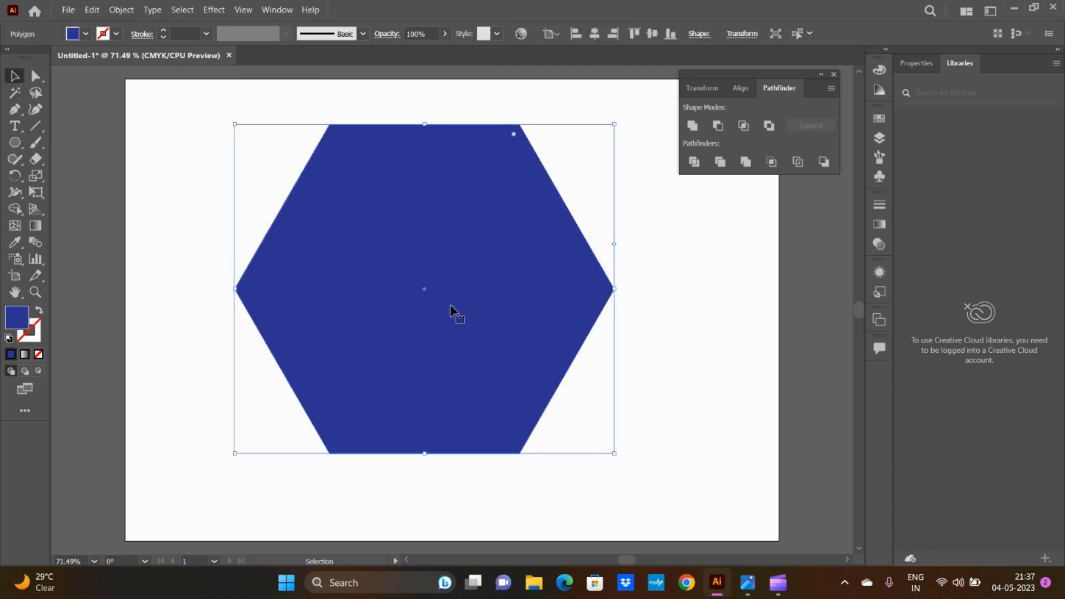
Step: Duplicate the blue hexagon horizontally to the right, overlapping the original, and fill the copy with green
left_click_drag(454, 309, 568, 312)
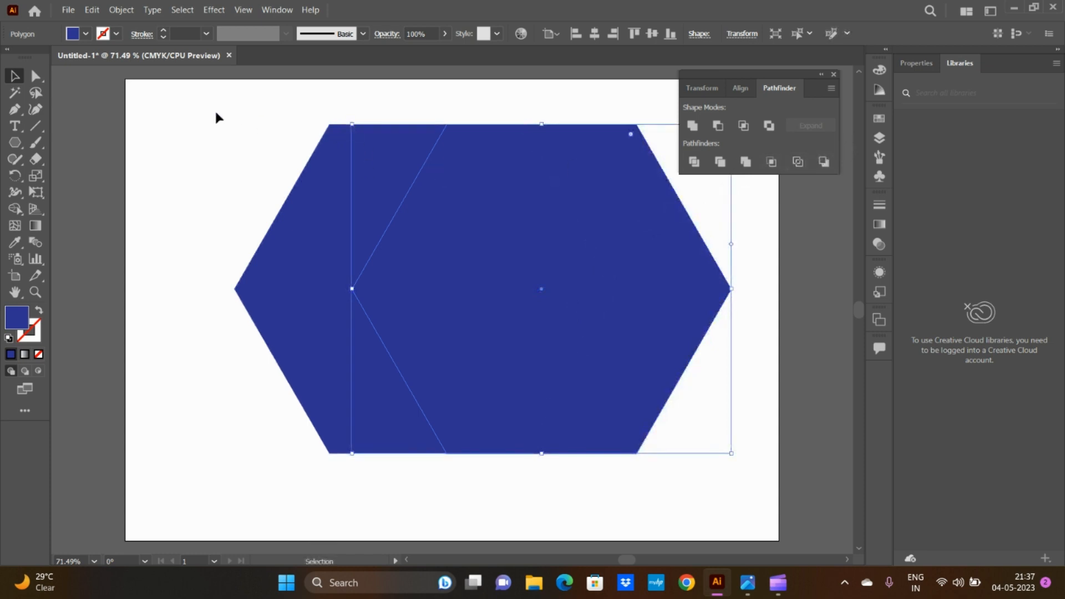
left_click(85, 34)
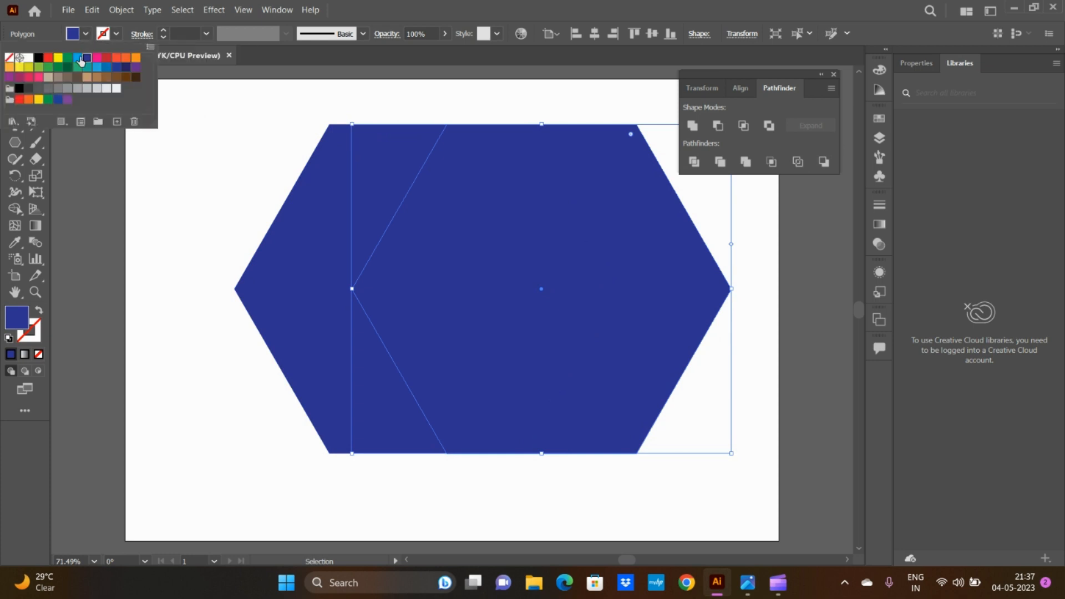
left_click(67, 58)
left_click(172, 190)
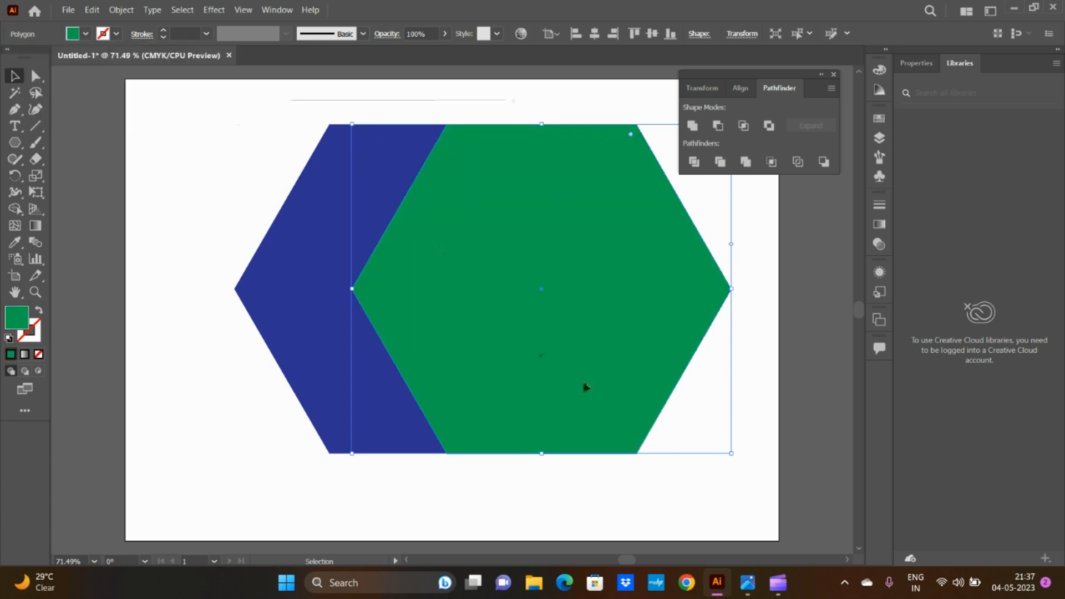
Step: Apply the Pathfinder Outline operation to the overlapping blue and green hexagons
left_click_drag(219, 102, 757, 478)
left_click(798, 161)
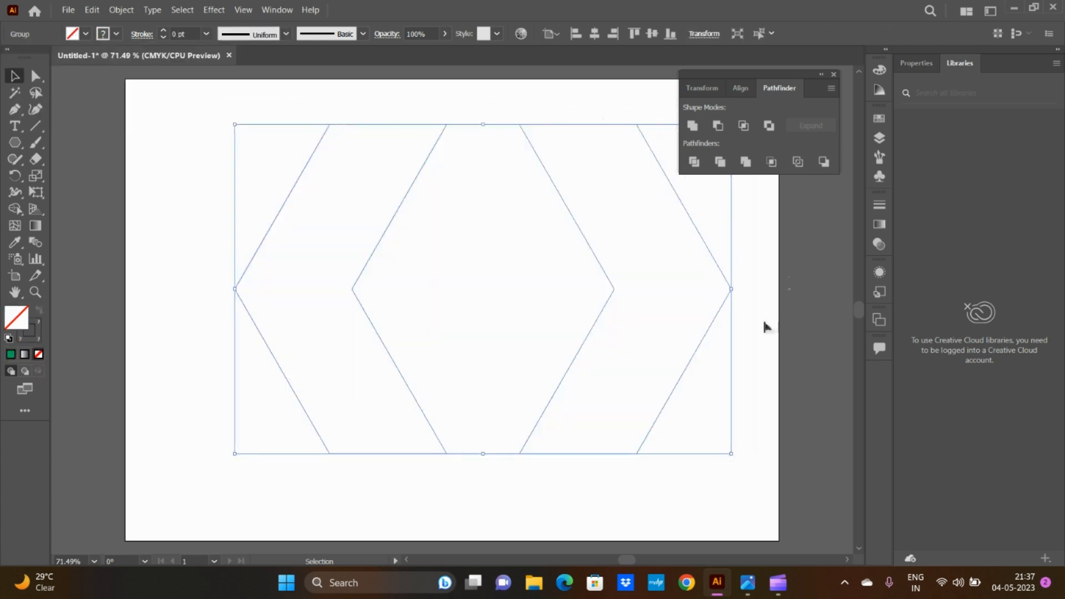
Step: Give the outlined hexagon paths a 7 pt stroke and deselect them
left_click(207, 34)
left_click(236, 189)
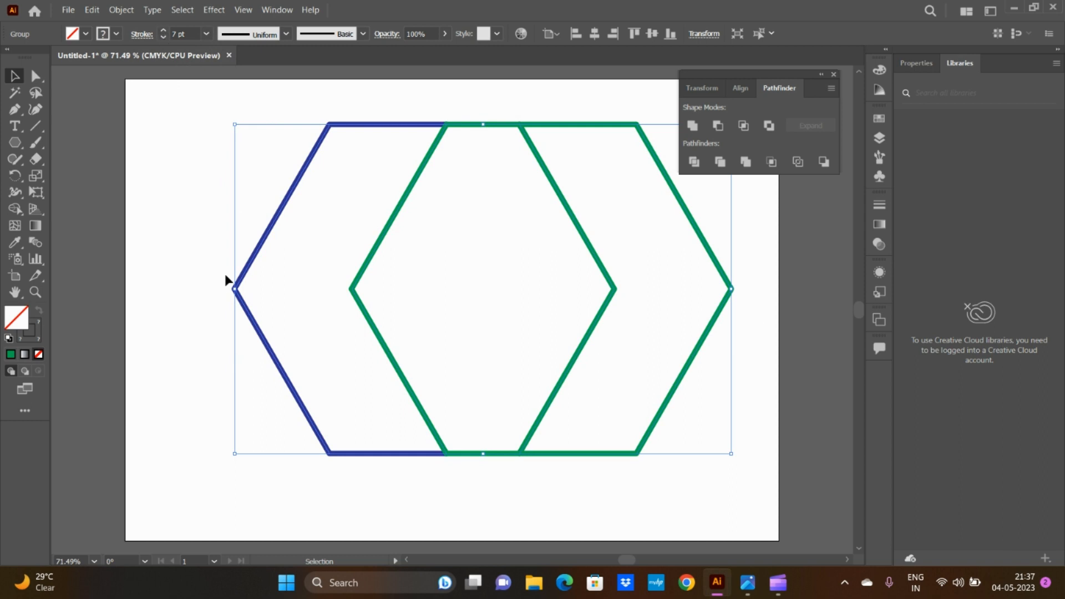
left_click(192, 386)
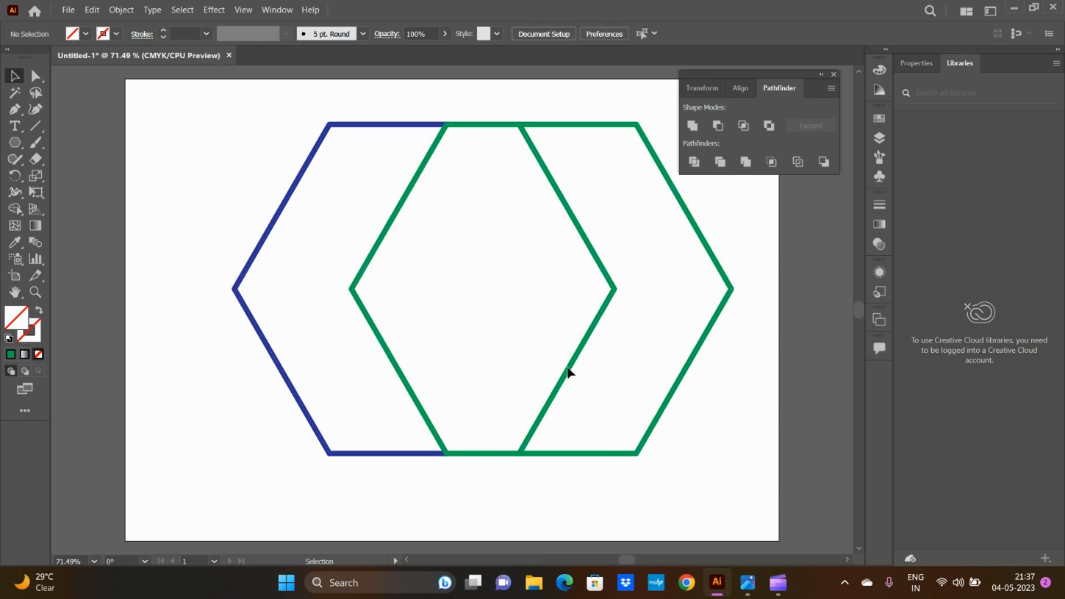
Step: Move the outlined hexagon group slightly down and left, scale it down toward its upper-left corner, and ungroup it
left_click_drag(572, 370, 474, 364)
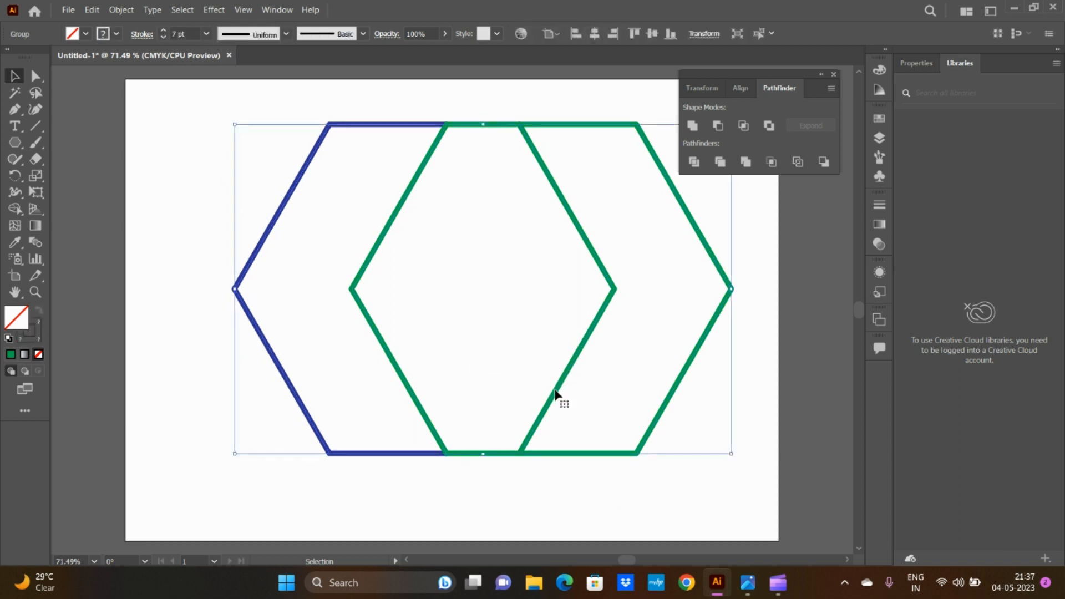
left_click_drag(554, 394, 531, 408)
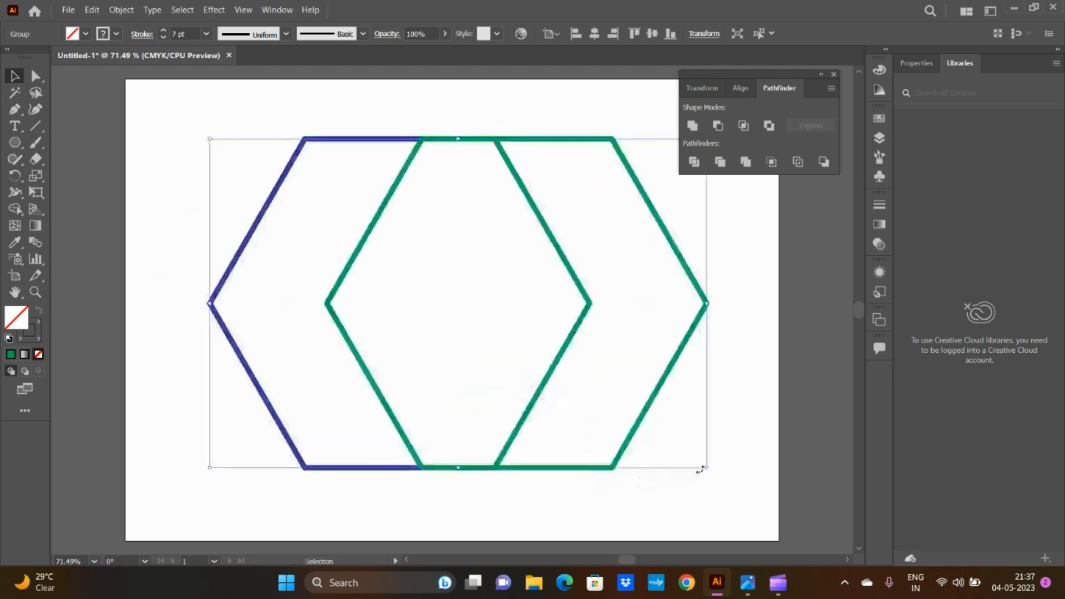
left_click_drag(706, 467, 559, 389)
right_click(507, 339)
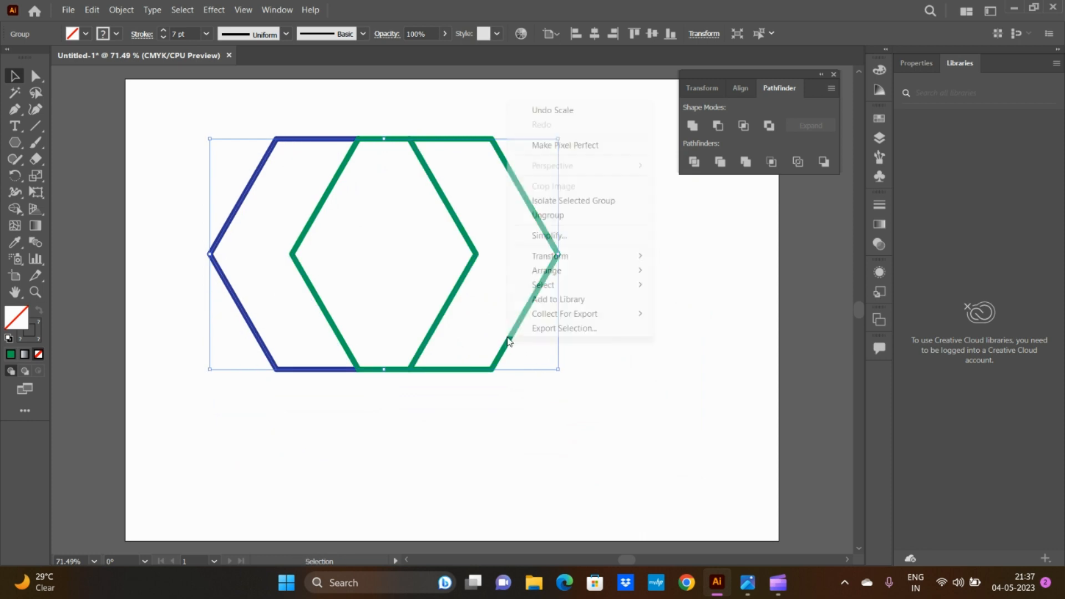
left_click(551, 215)
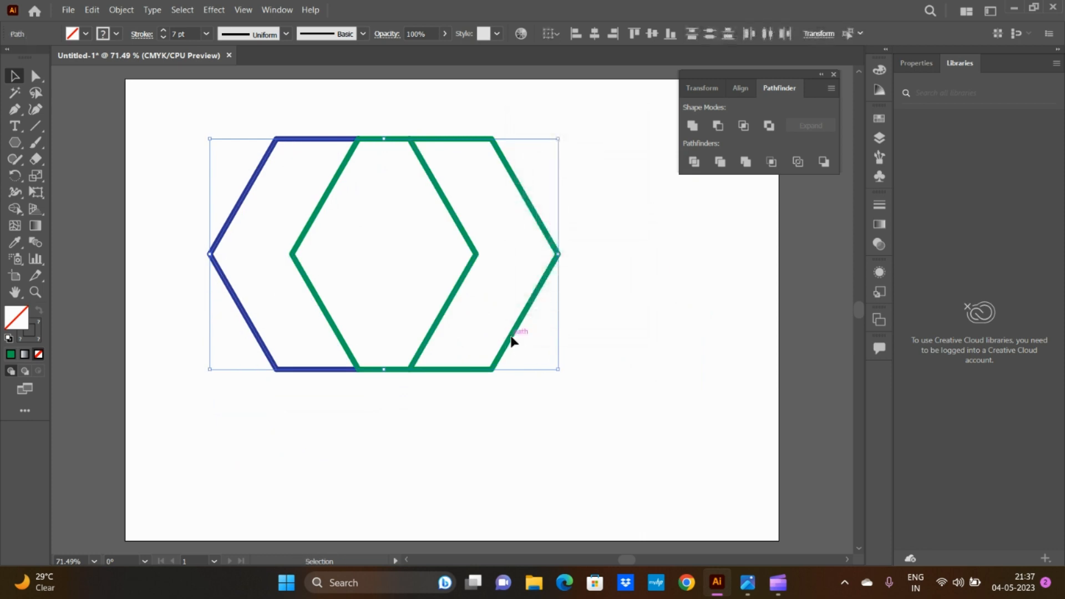
Step: Pull the outlined paths apart, separating the blue and green outer pieces, the middle's two angled sides and its top segment
left_click_drag(511, 341, 623, 371)
left_click(535, 358)
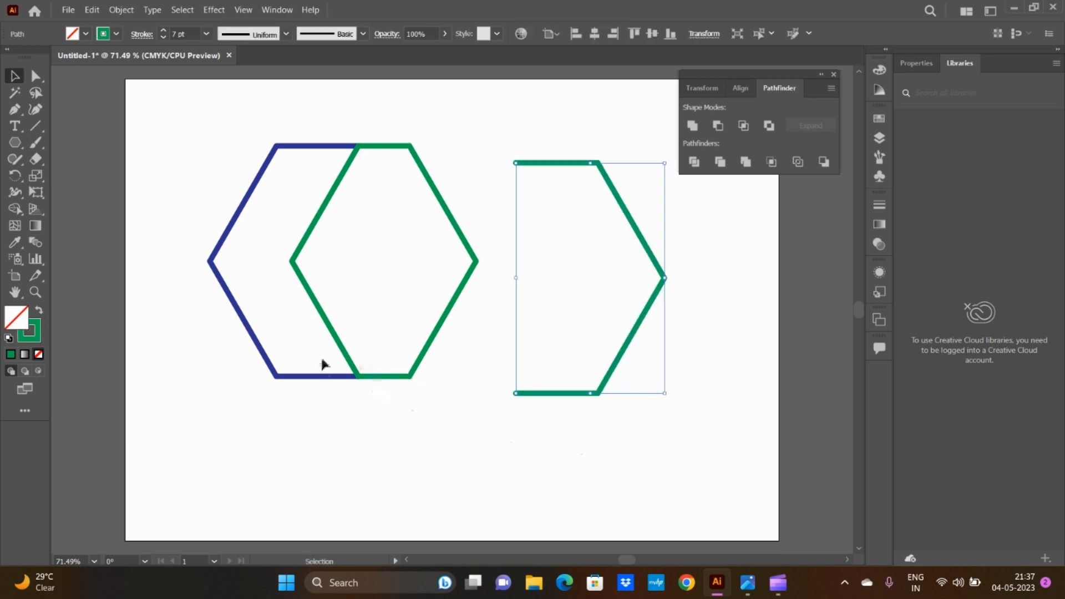
left_click_drag(266, 360, 166, 371)
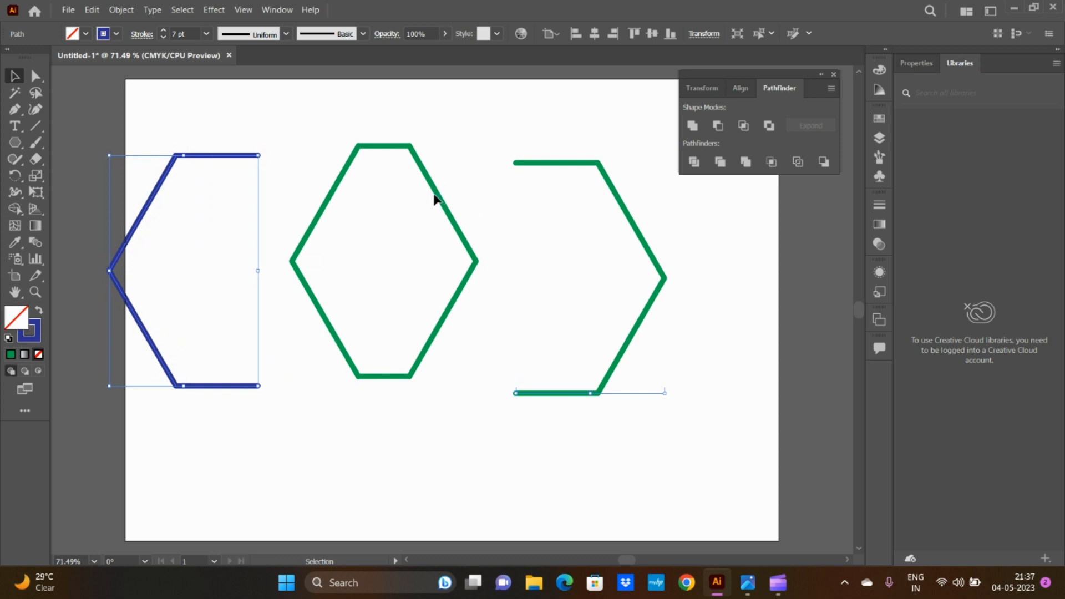
left_click_drag(435, 199, 447, 180)
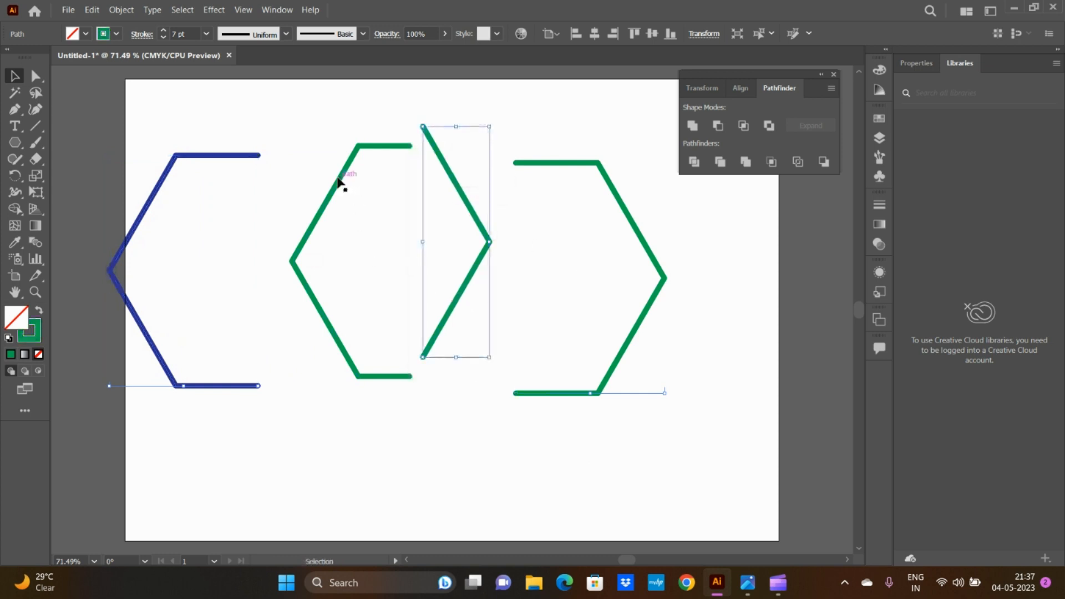
left_click_drag(339, 179, 306, 154)
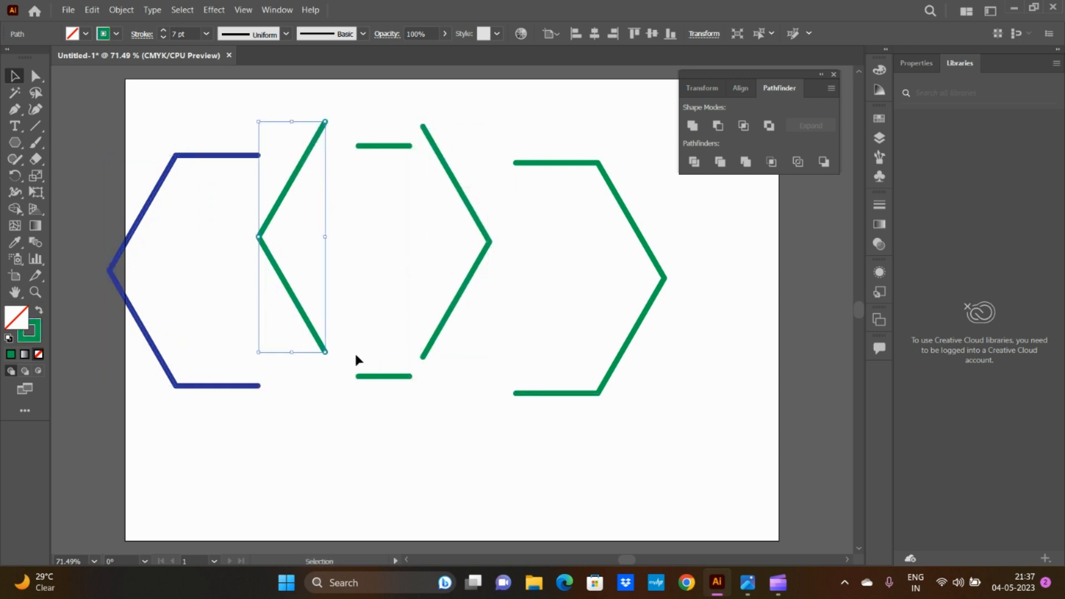
left_click(381, 423)
left_click_drag(394, 147, 385, 116)
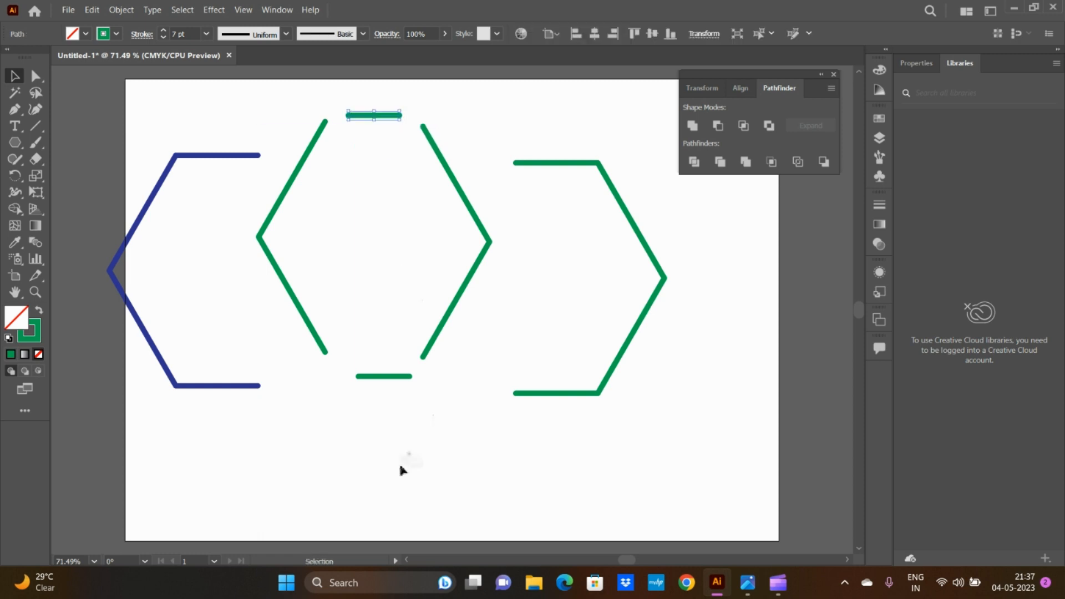
Step: Delete all the separated path pieces, including the leftover short green segment near the artboard's top edge
left_click_drag(99, 119, 662, 491)
key("Delete")
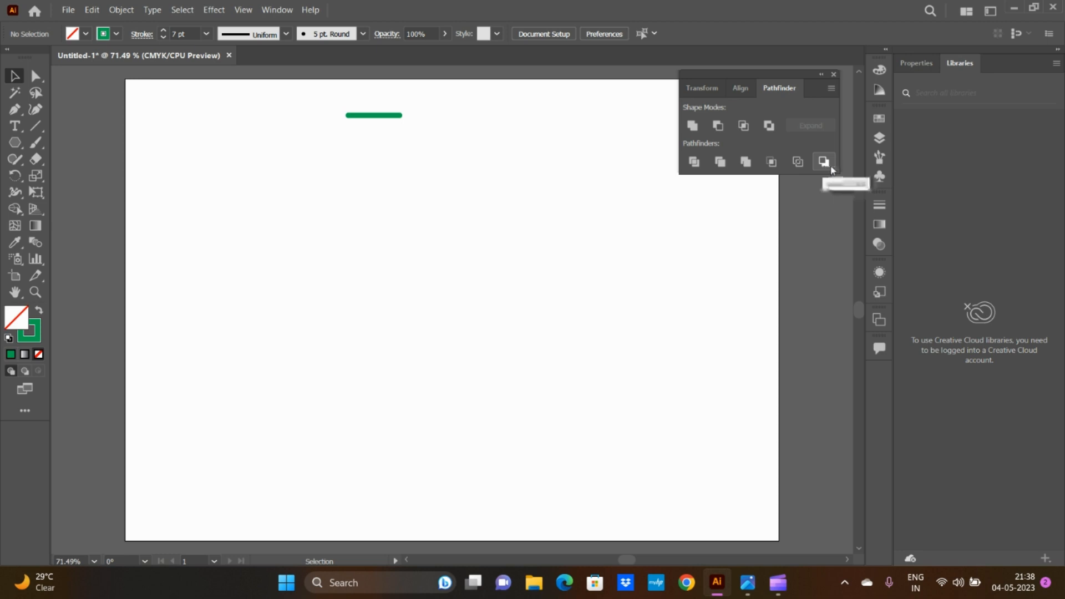
left_click(373, 116)
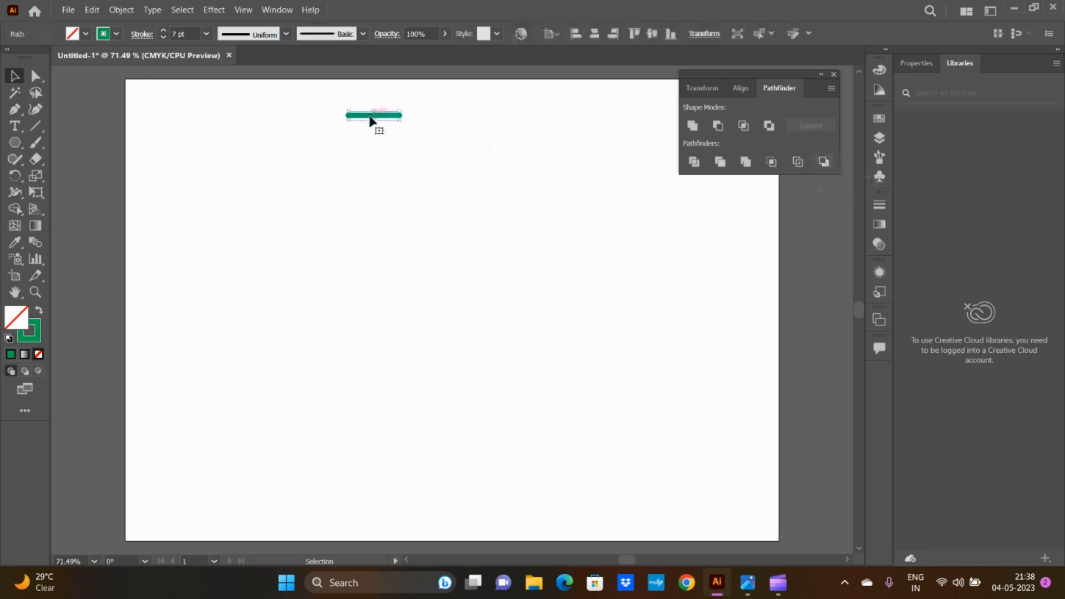
key("Delete")
Step: Draw a green-stroked hexagon, fill it with light blue, and move it down toward the artboard's centre
left_click(15, 142)
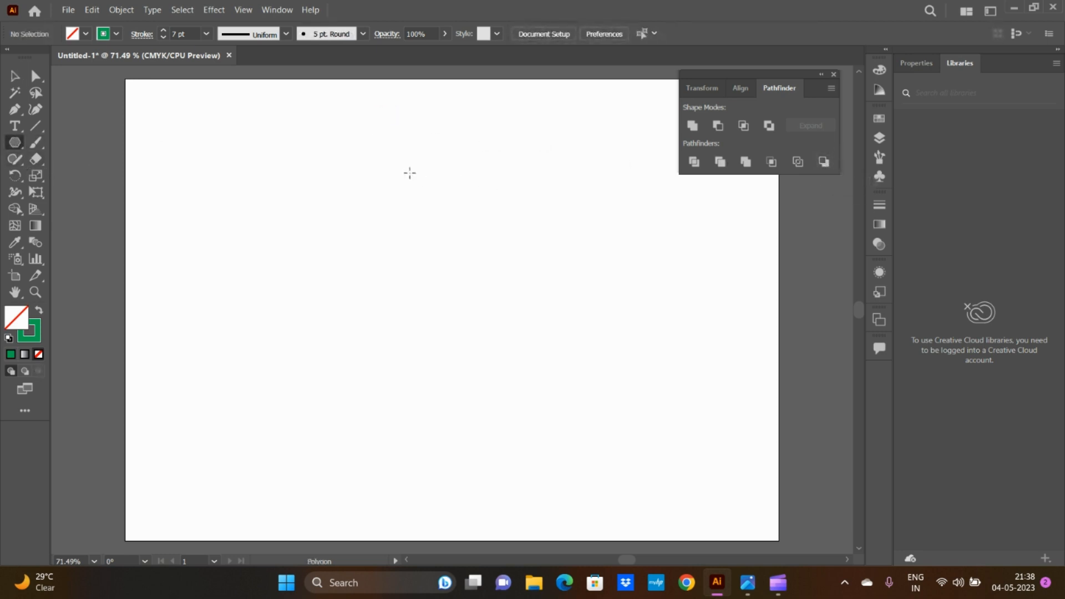
mouse_move(409, 171)
left_mouse_down()
mouse_move(451, 214)
mouse_move(468, 244)
mouse_move(458, 253)
left_mouse_up()
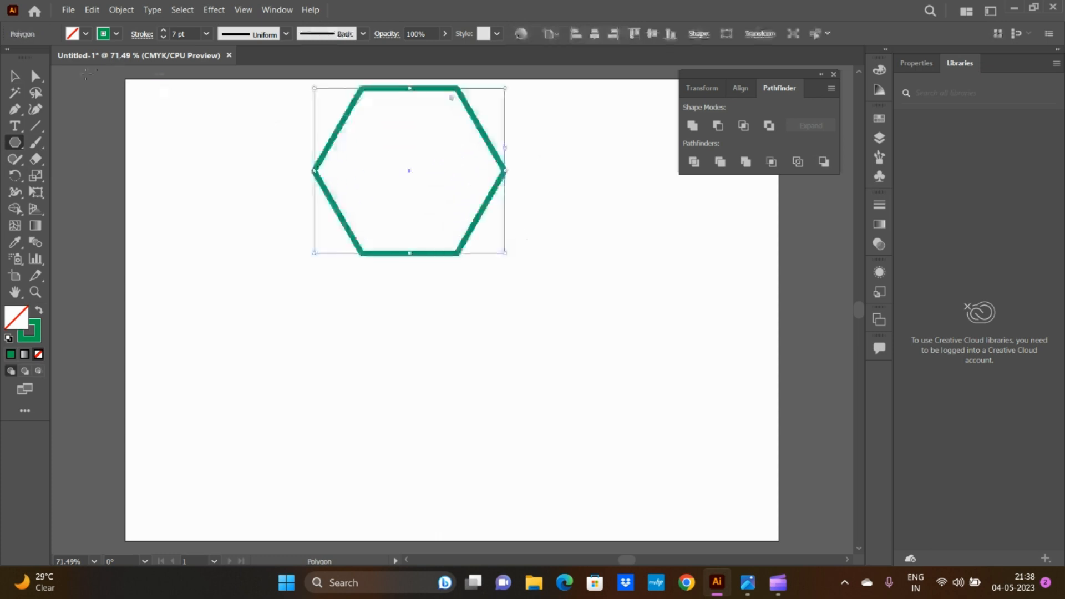
left_click(85, 34)
left_click(77, 57)
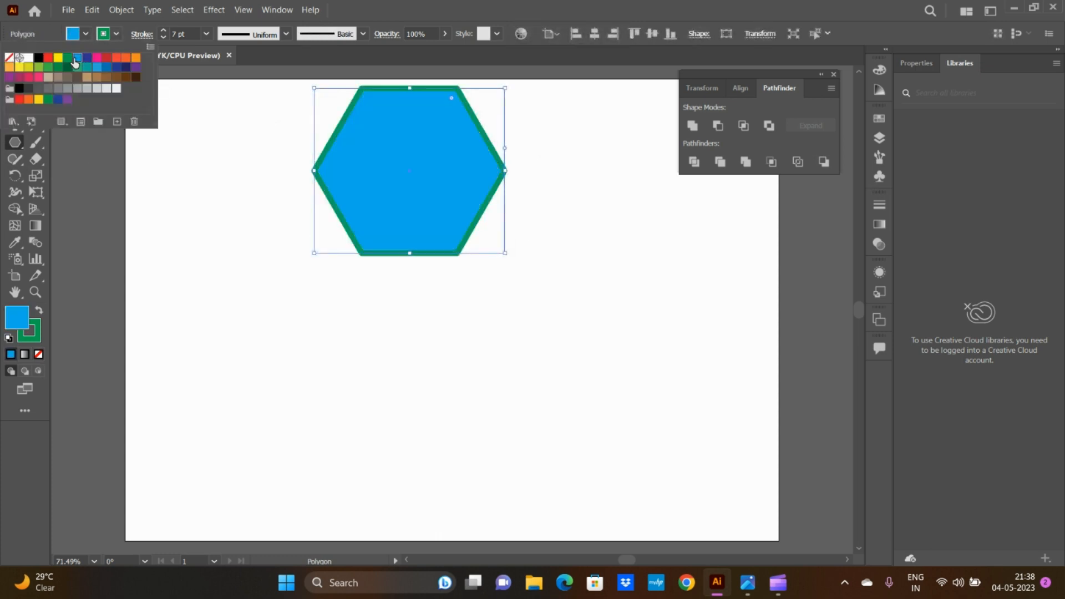
left_click(85, 34)
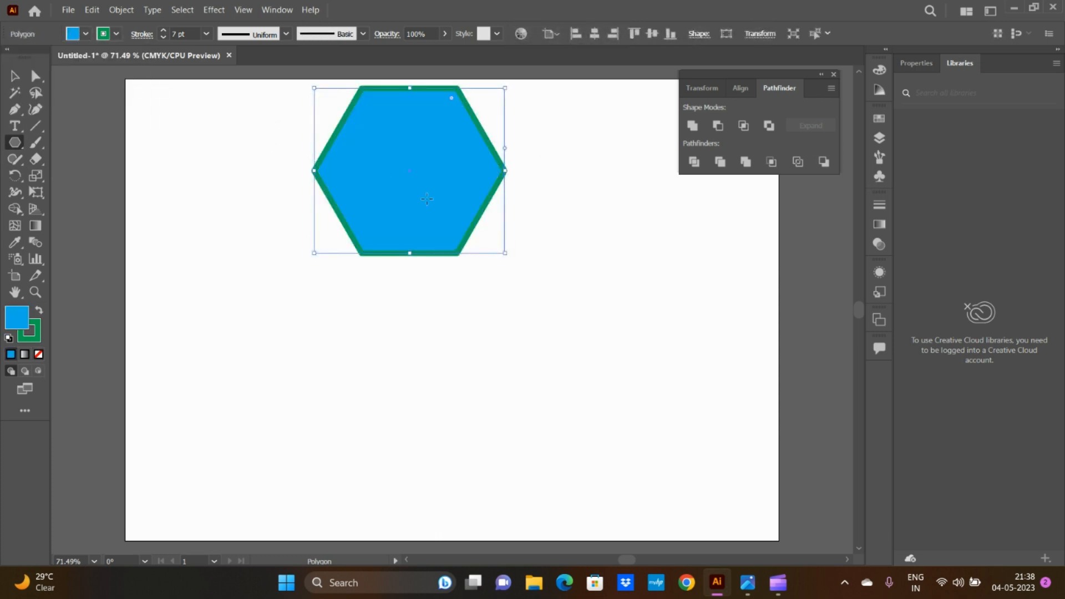
left_click(13, 76)
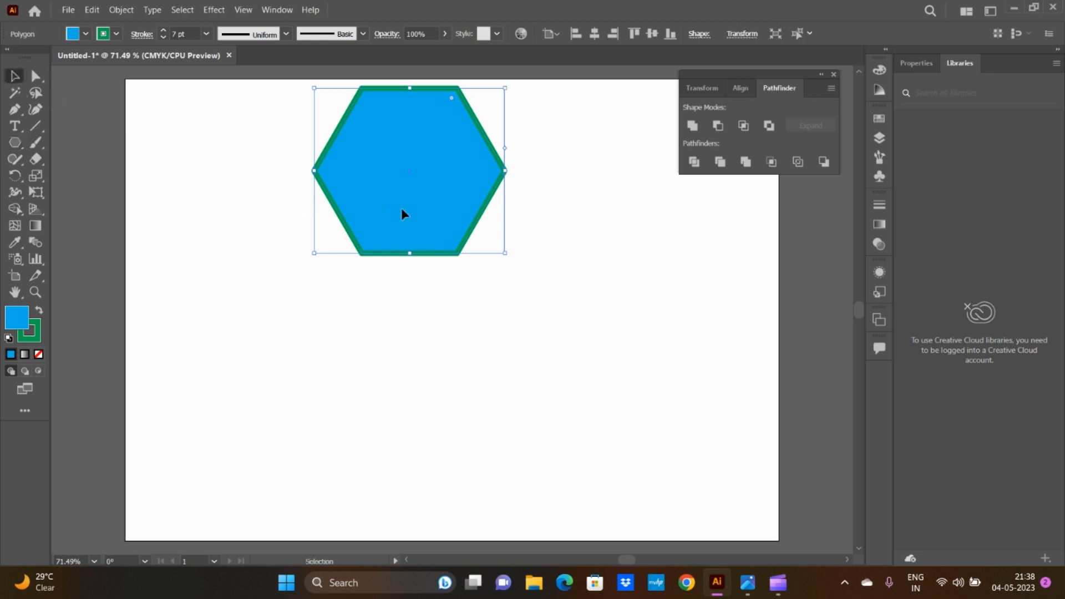
left_click_drag(404, 213, 426, 296)
Step: Draw a rounded rectangle over the hexagon's lower half and fill it with pink
left_click(11, 144)
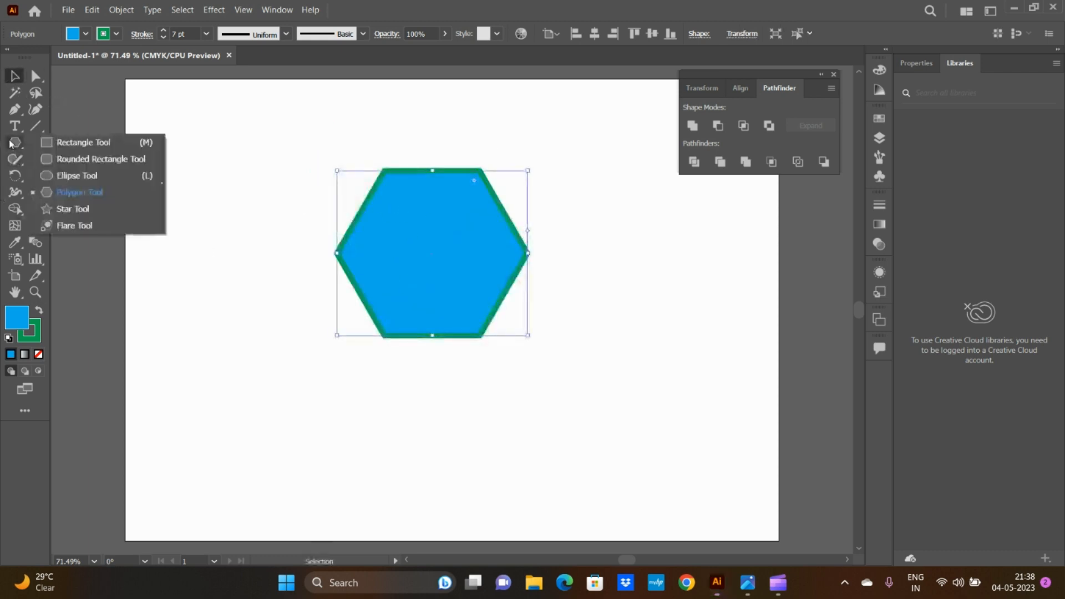
left_click(70, 160)
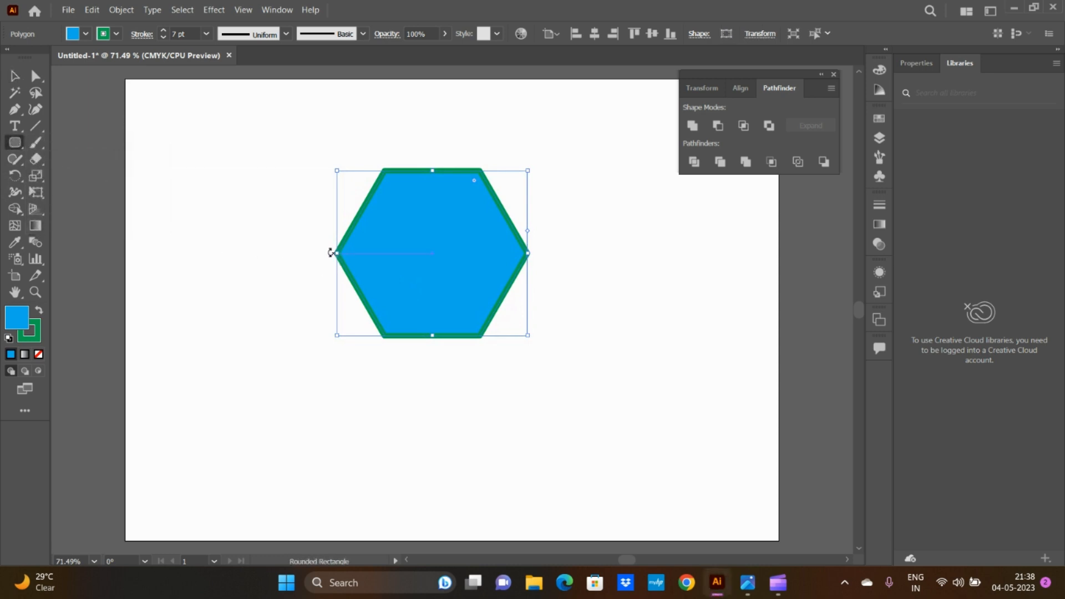
left_click_drag(330, 253, 540, 393)
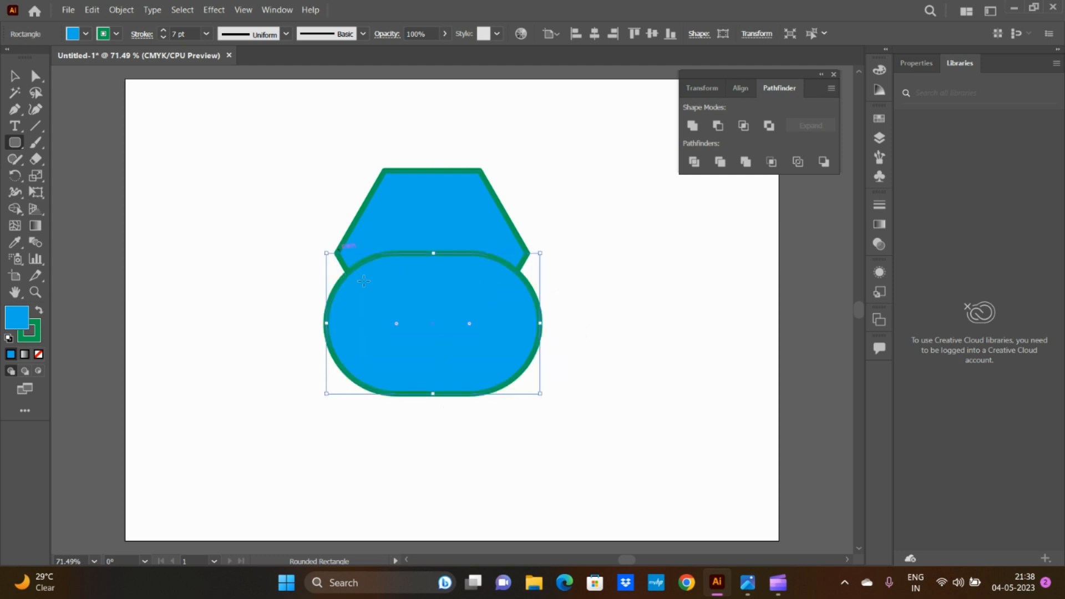
left_click(85, 34)
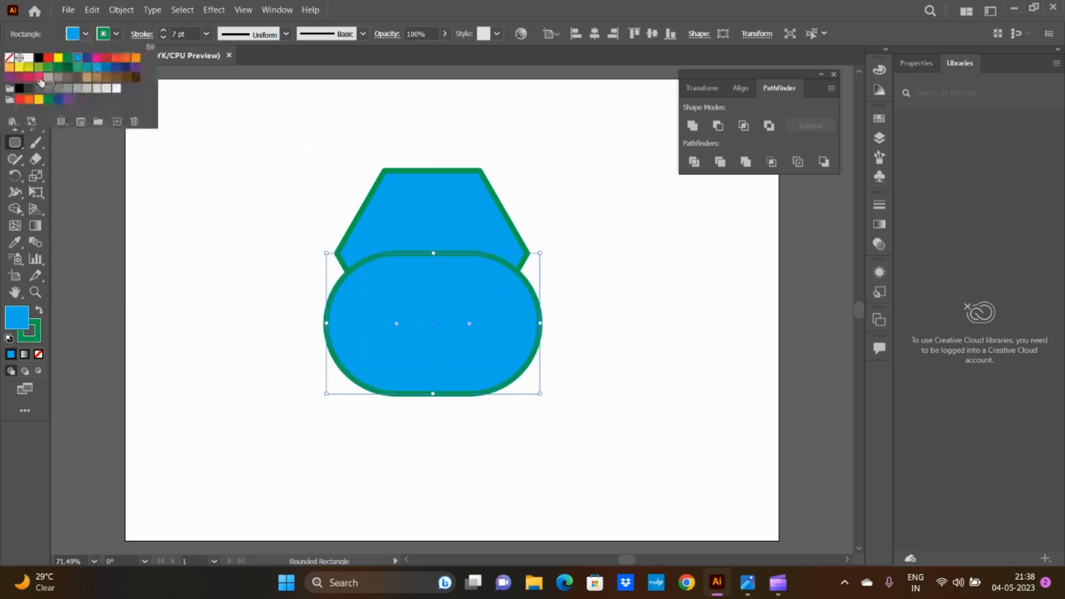
left_click(40, 81)
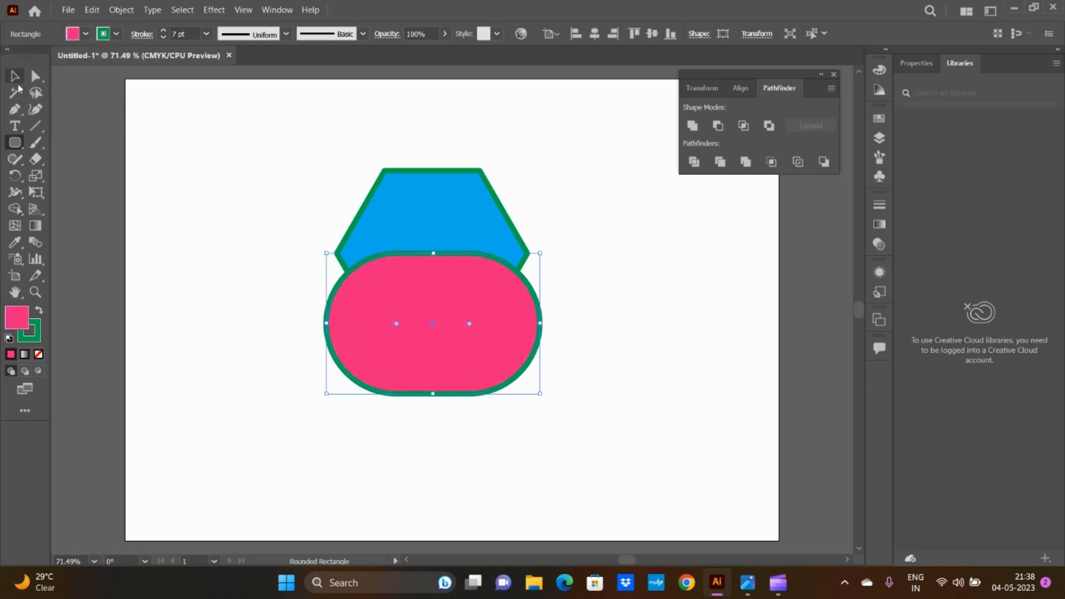
Step: Apply Pathfinder Minus Back to the hexagon and rounded rectangle, and move the resulting shape up and left
left_click(15, 77)
left_click_drag(286, 148, 596, 456)
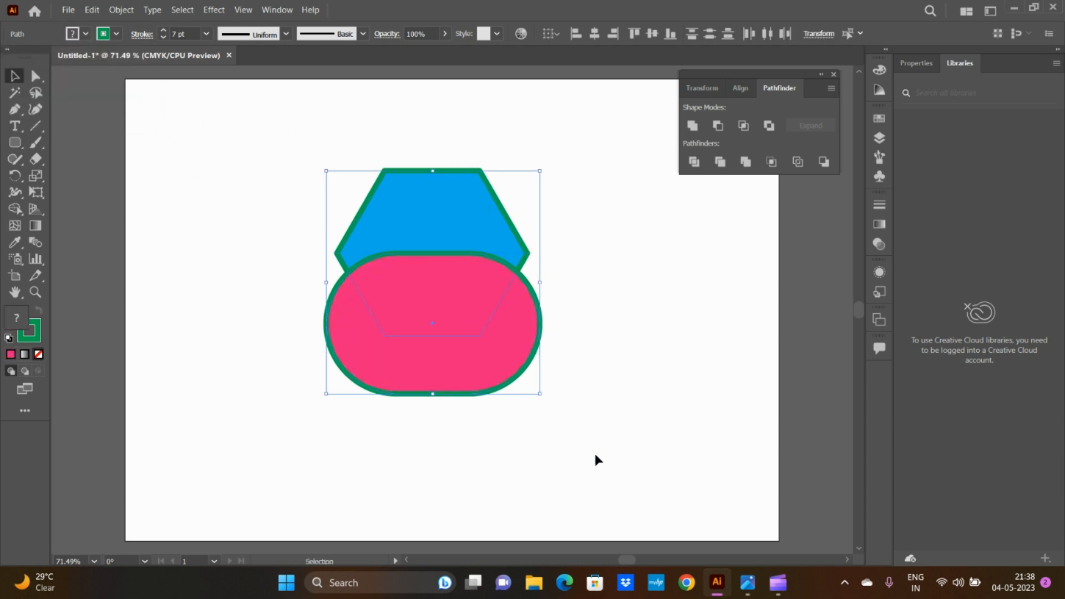
left_click(824, 162)
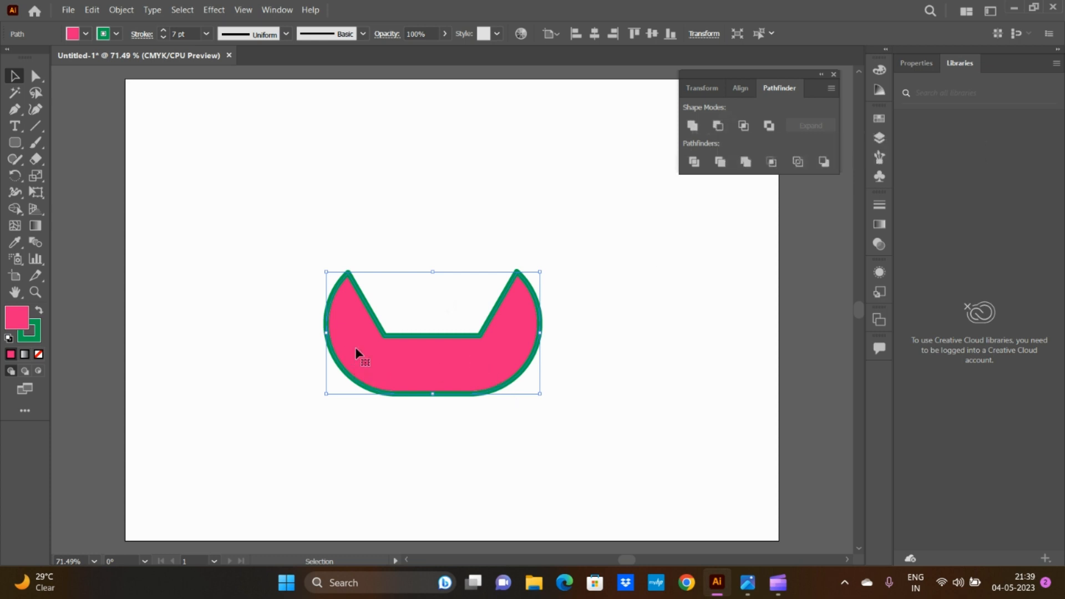
left_click_drag(447, 355, 395, 335)
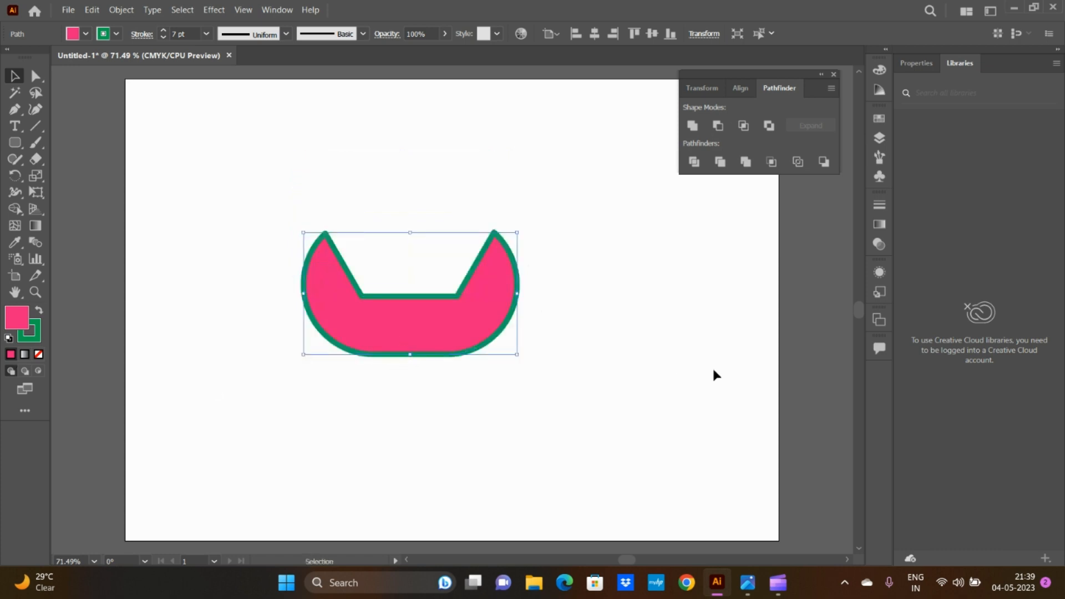
Step: Undo the edits back through the pink fill, and delete the hexagon and rounded rectangle
key("a")
key("ctrl+z")
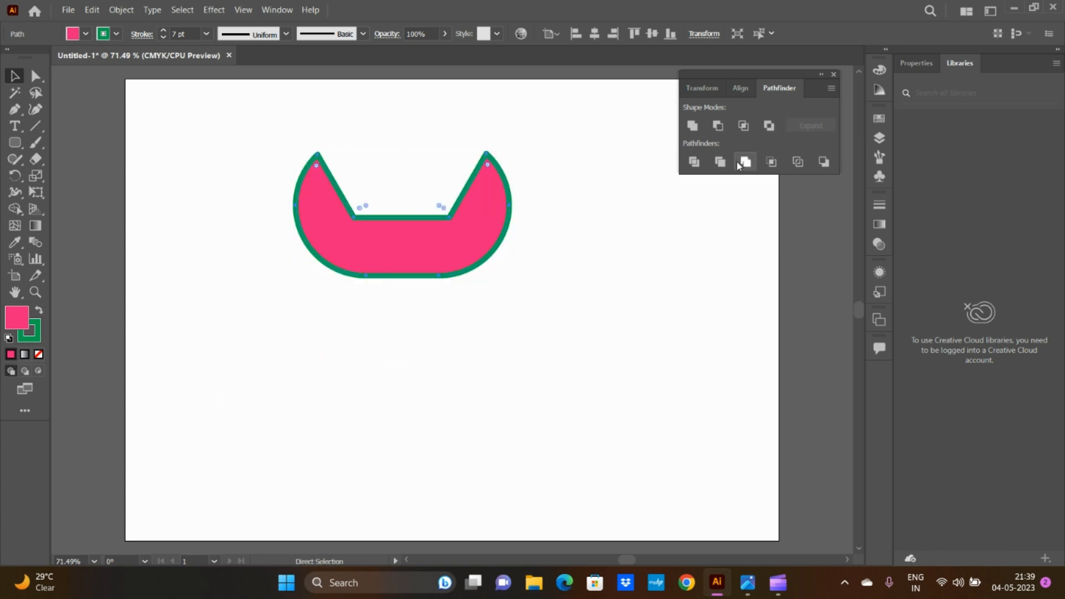
key("ctrl+z")
key("ctrl+z")
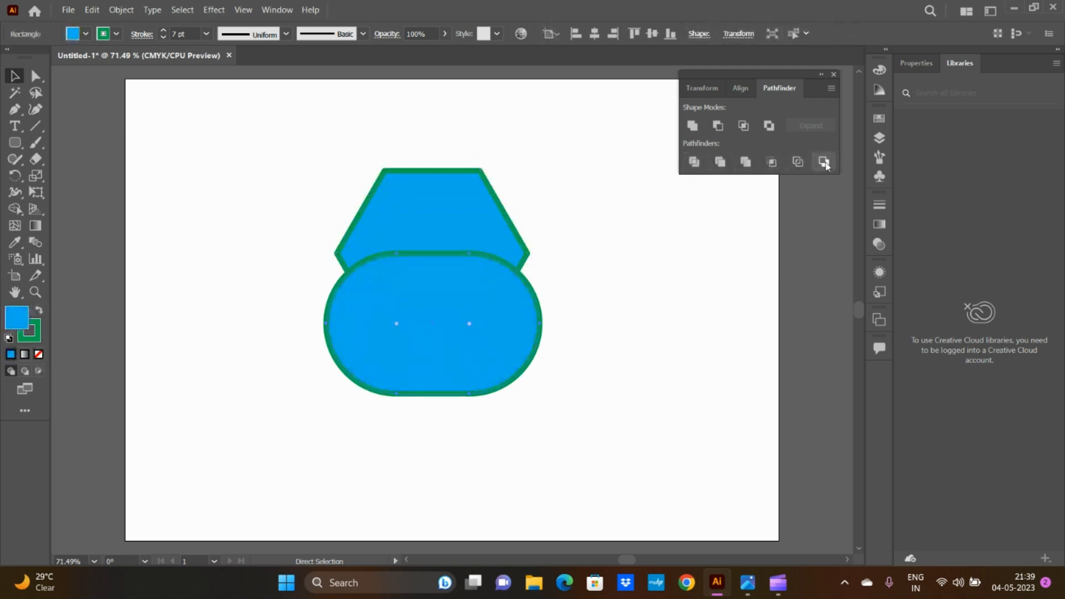
key("v")
left_click_drag(309, 166, 577, 413)
key("Delete")
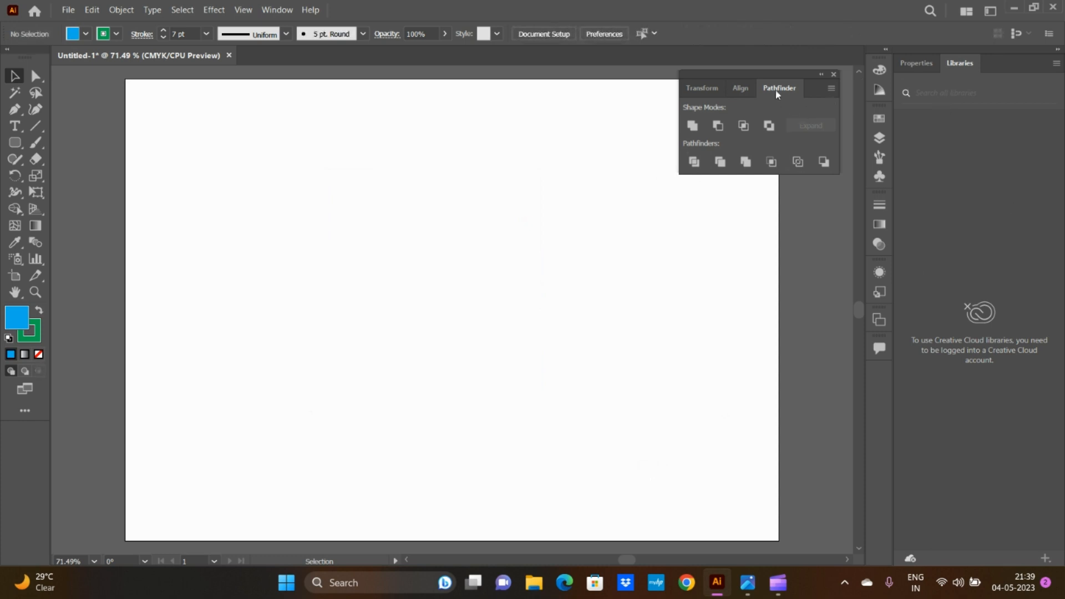
Step: Show the Align options and draw a vertical green line in the left part of the artboard, nudged slightly up
left_click(741, 88)
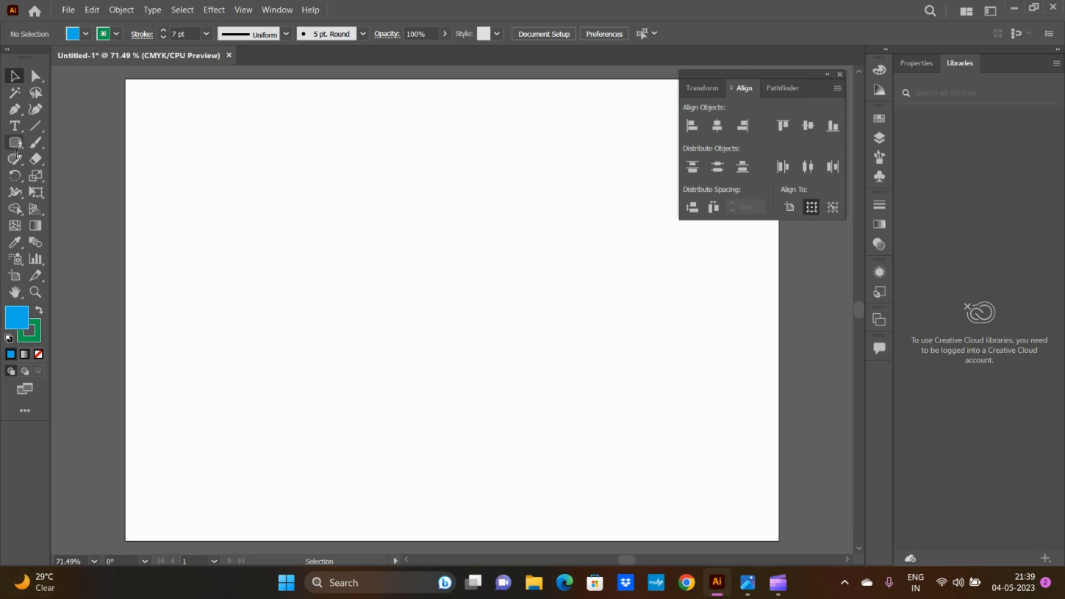
left_click(33, 128)
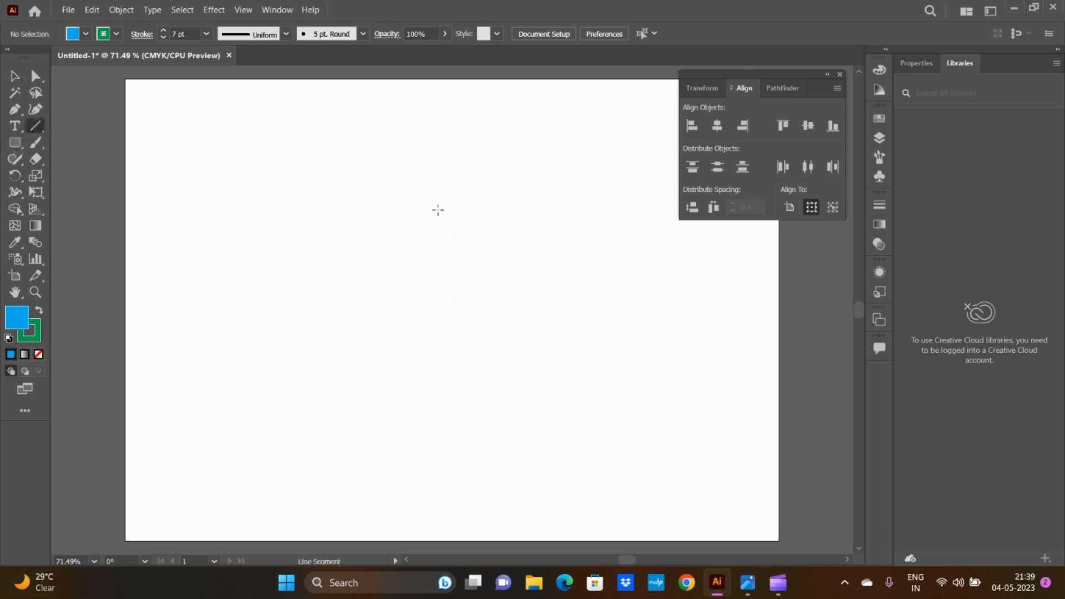
left_click_drag(286, 189, 292, 434)
key("v")
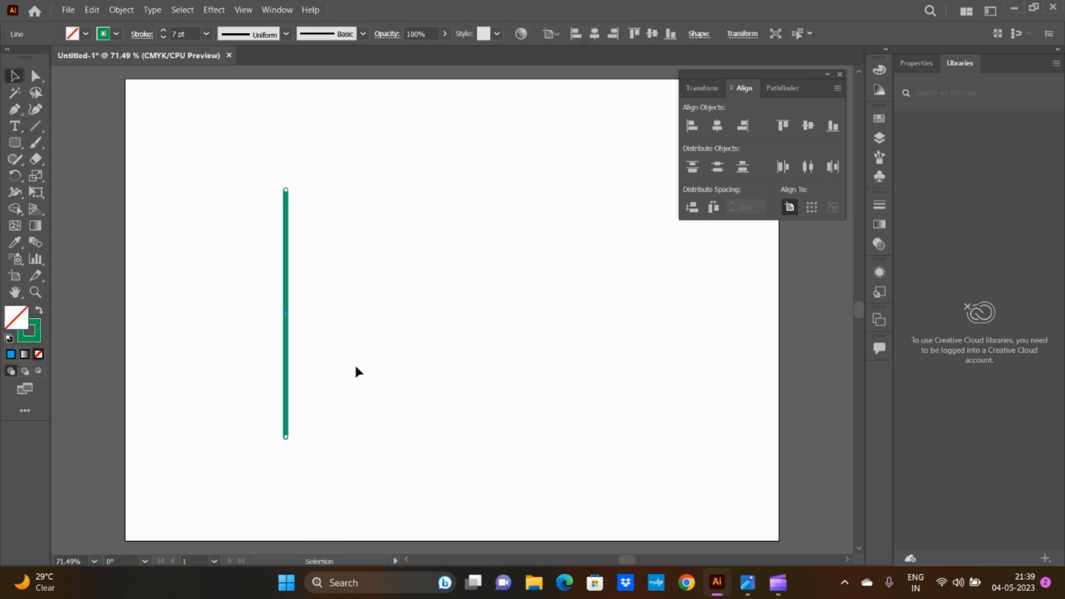
left_click_drag(287, 377, 285, 338)
Step: Set the vertical line's stroke to 10 pt and duplicate it twice to the right at uneven distances
left_click(208, 33)
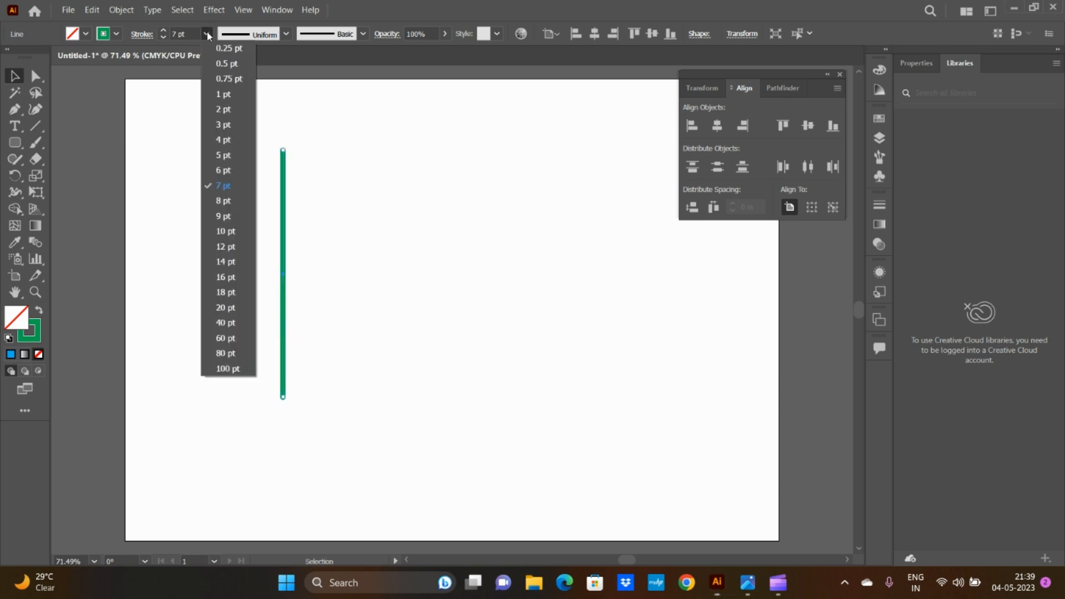
left_click(230, 233)
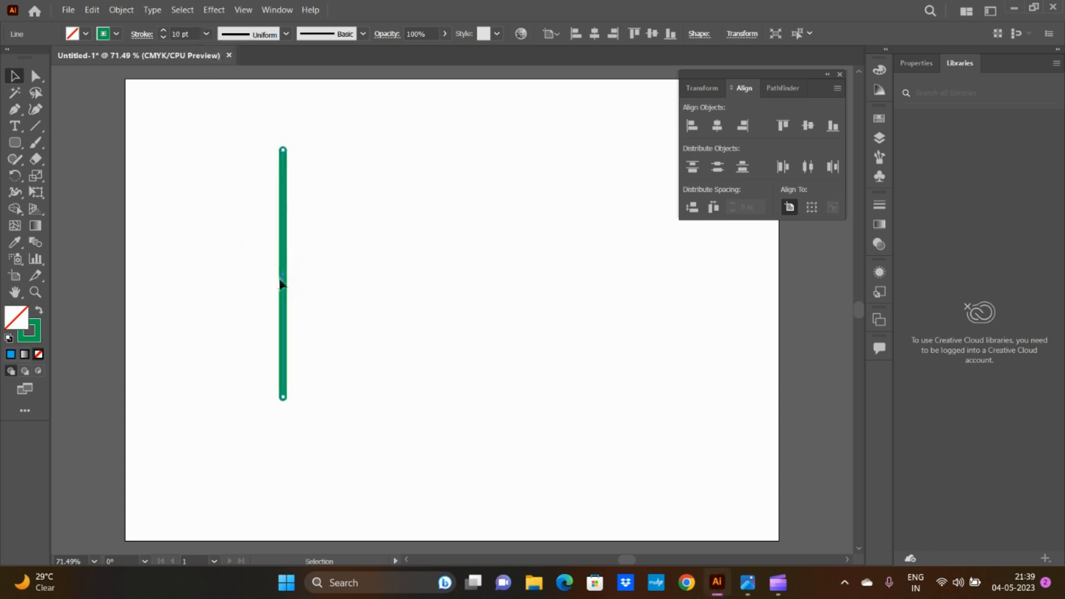
left_click_drag(283, 284, 449, 289)
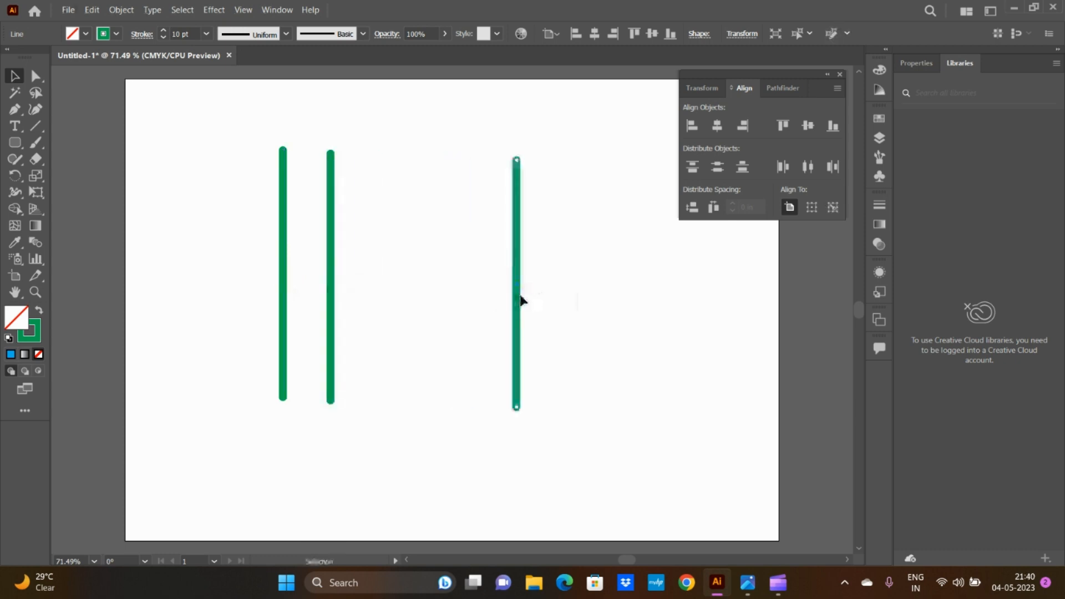
Step: Duplicate the line three times at uneven distances between the second and rightmost lines, and select all six
left_click_drag(521, 296, 471, 319)
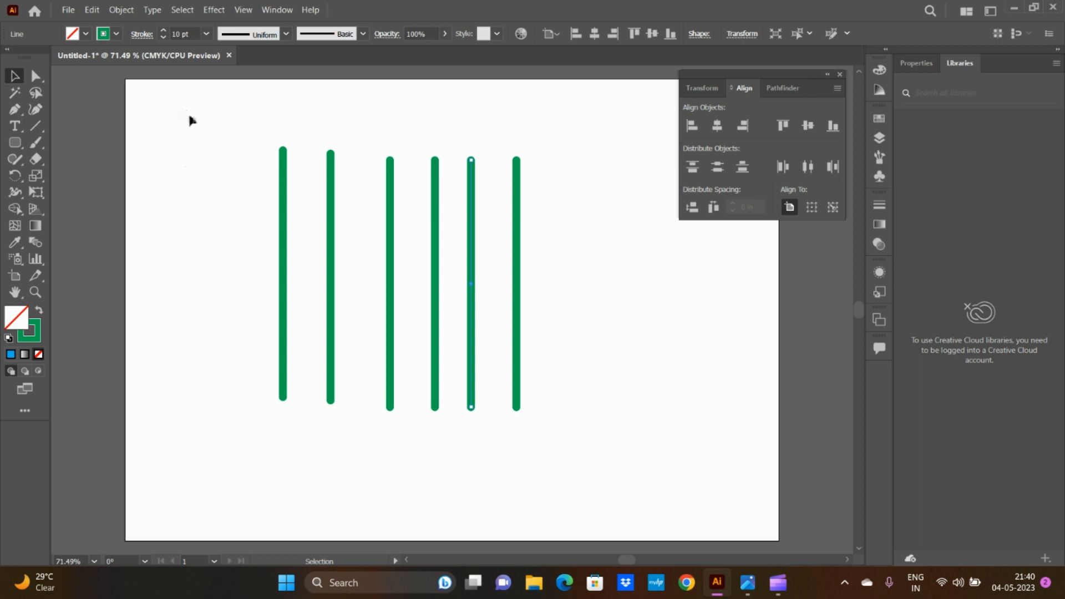
left_click_drag(188, 111, 577, 472)
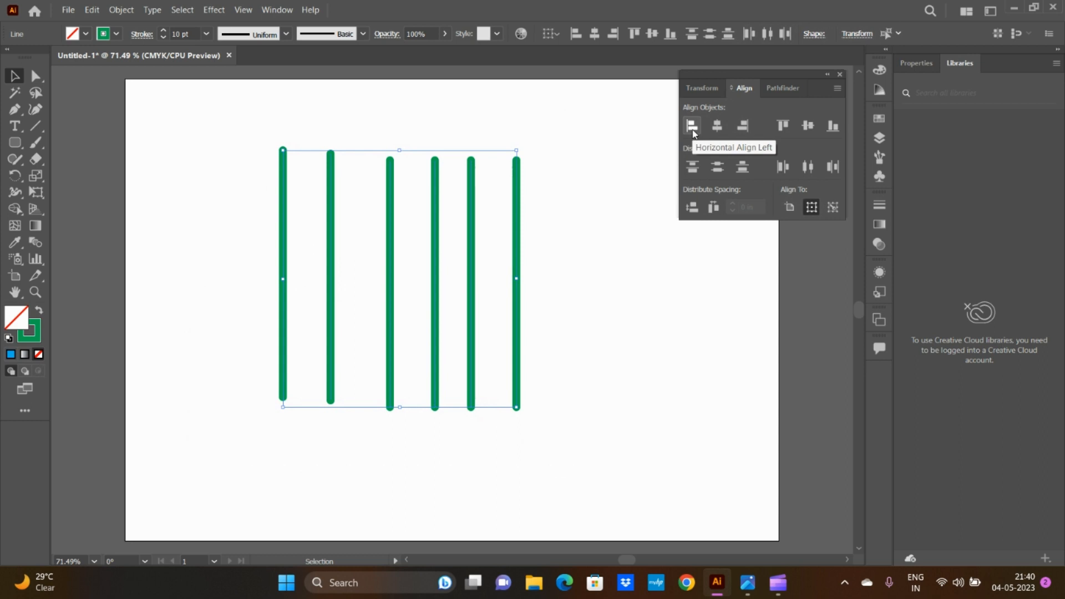
Step: Try Horizontal Align Left and Horizontal Align Center on the six lines, undoing each alignment
left_click(692, 126)
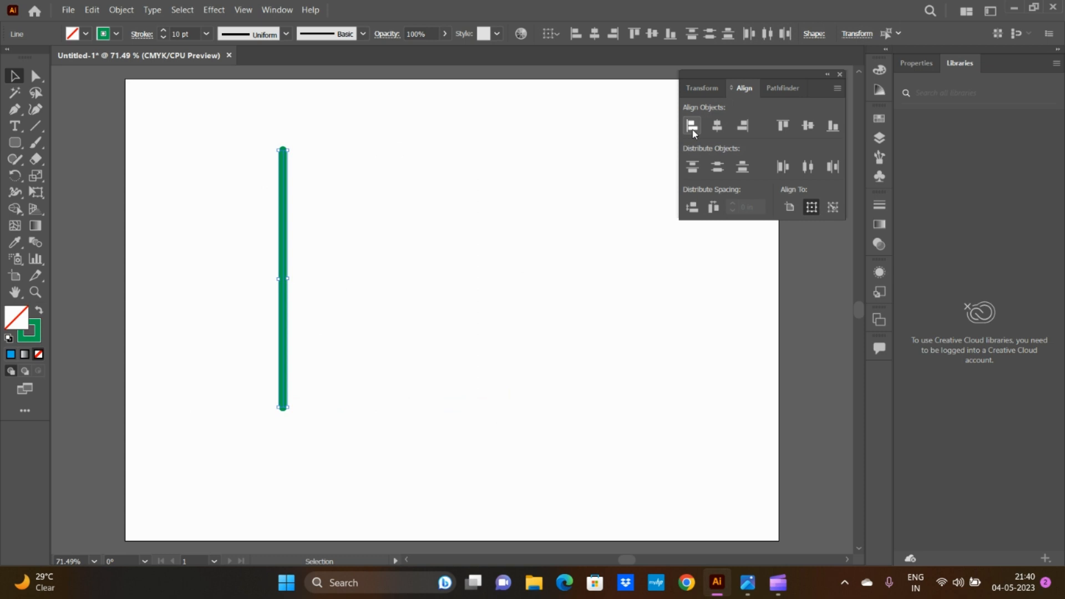
key("ctrl+z")
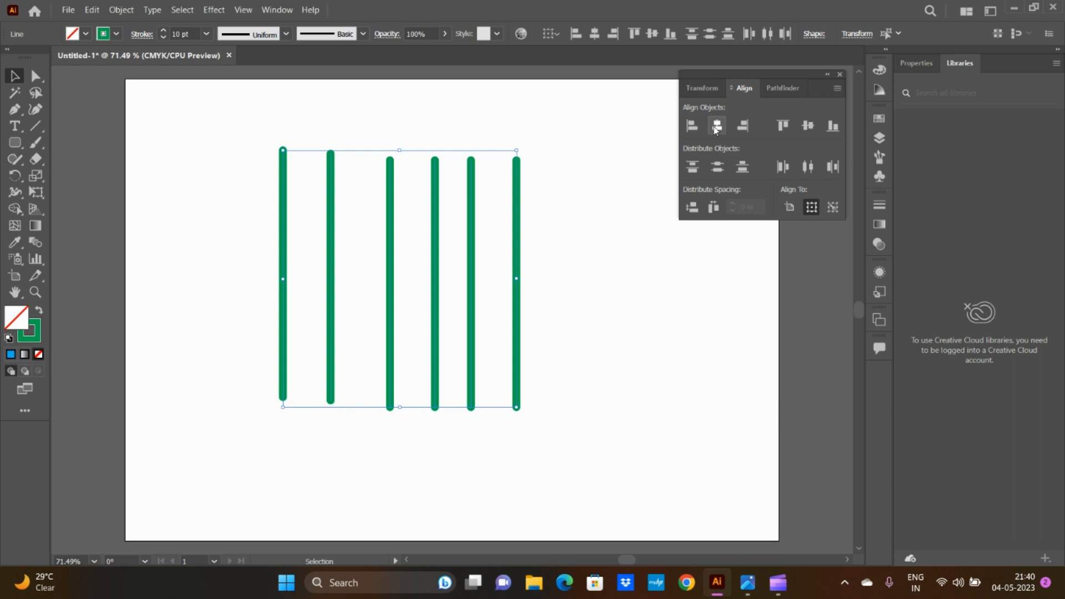
left_click(717, 126)
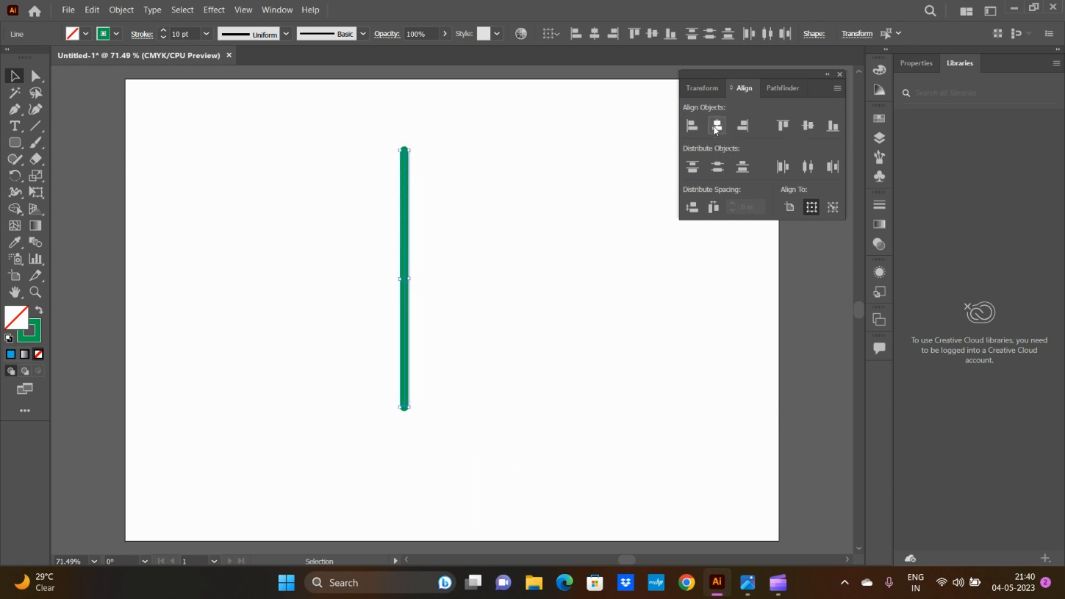
key("ctrl+z")
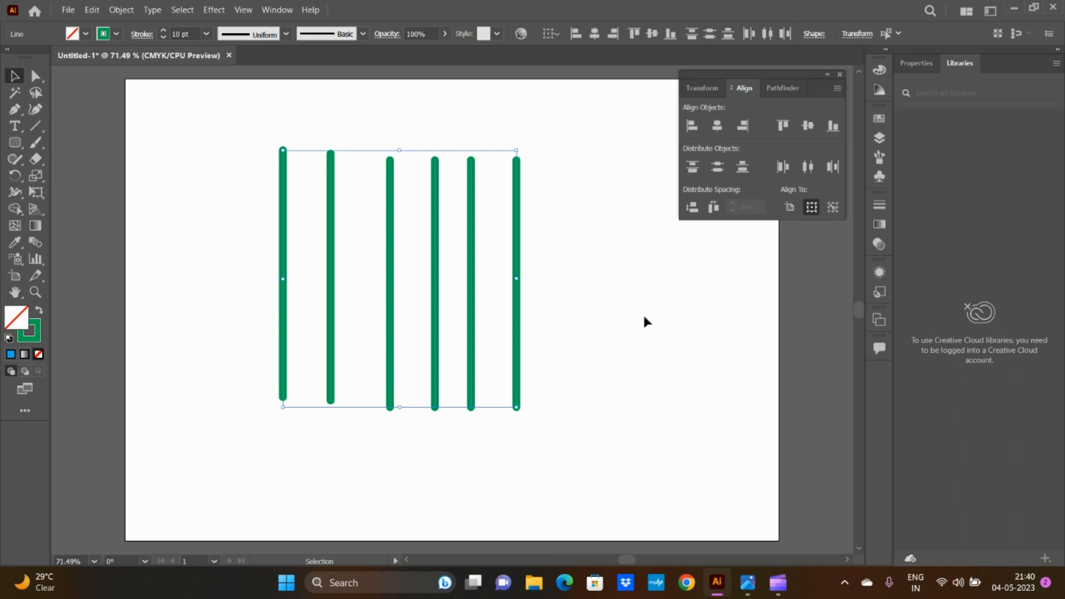
Step: Delete all the vertical lines except the leftmost one
left_click(555, 255)
left_click_drag(335, 127, 544, 363)
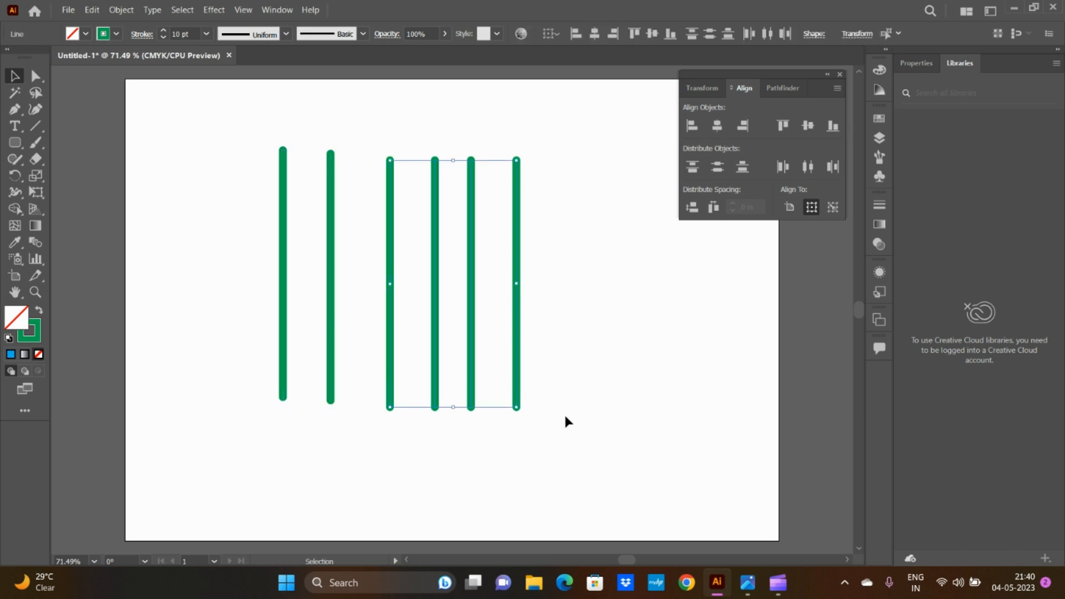
left_click(309, 146)
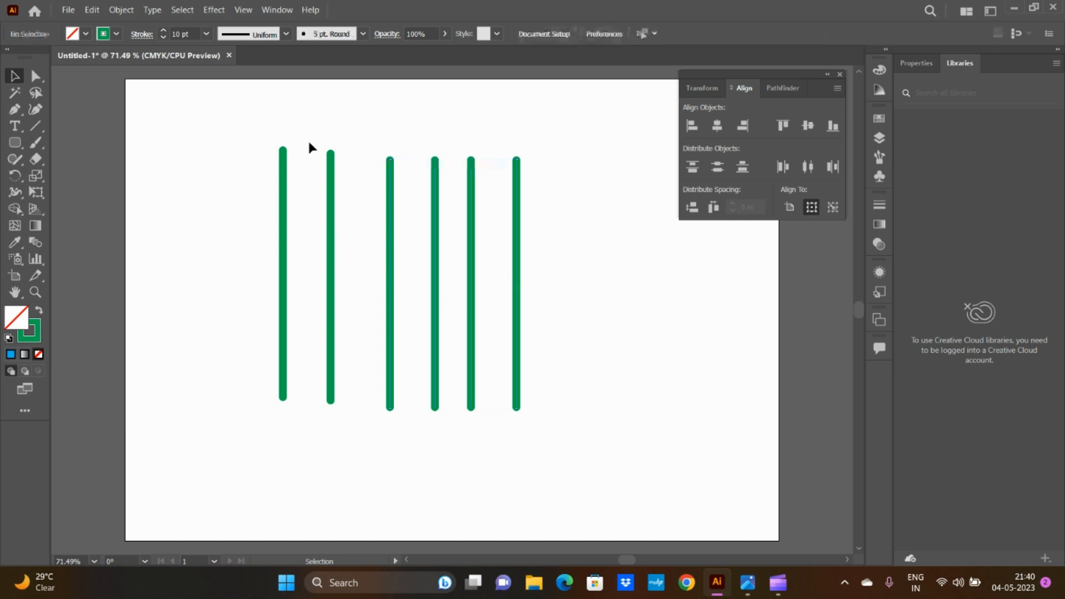
left_click_drag(309, 146, 551, 401)
key("Delete")
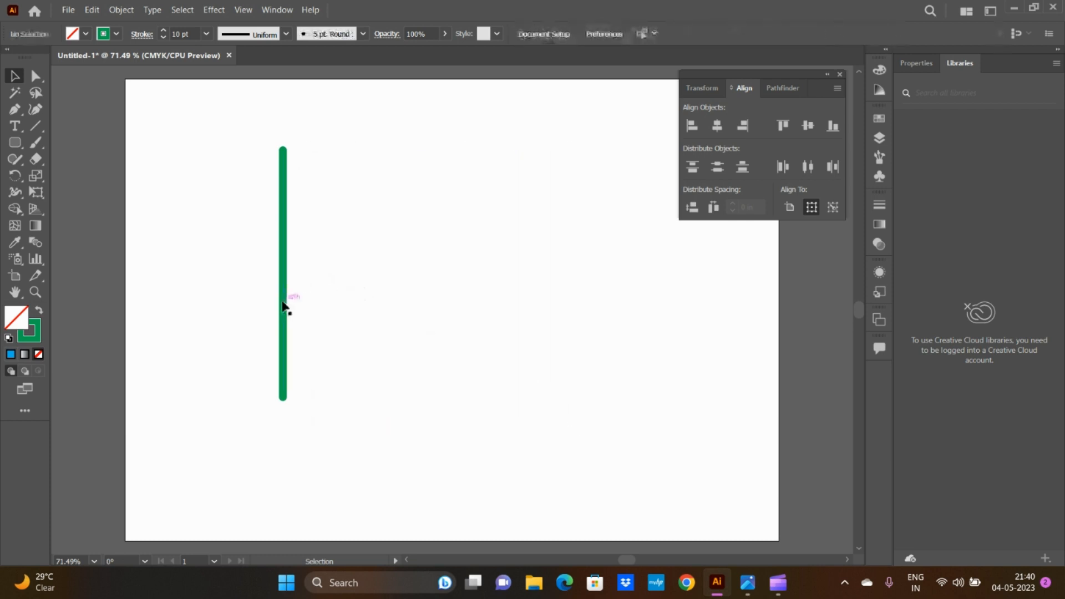
Step: Move the remaining line up and left, and align it horizontally to the artboard's left, center and right
left_click_drag(285, 306, 168, 258)
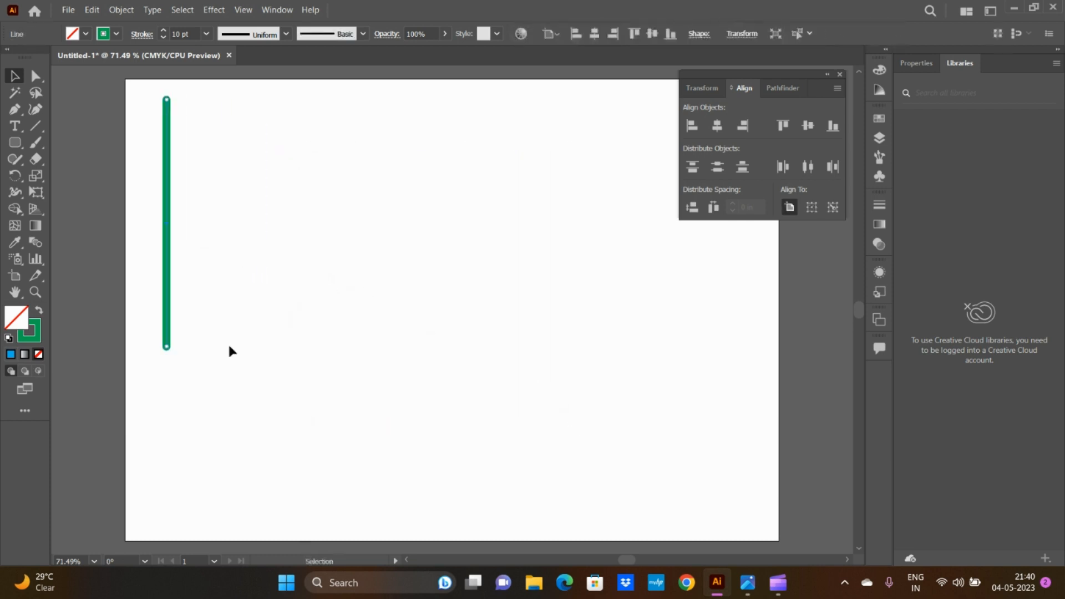
left_click(693, 128)
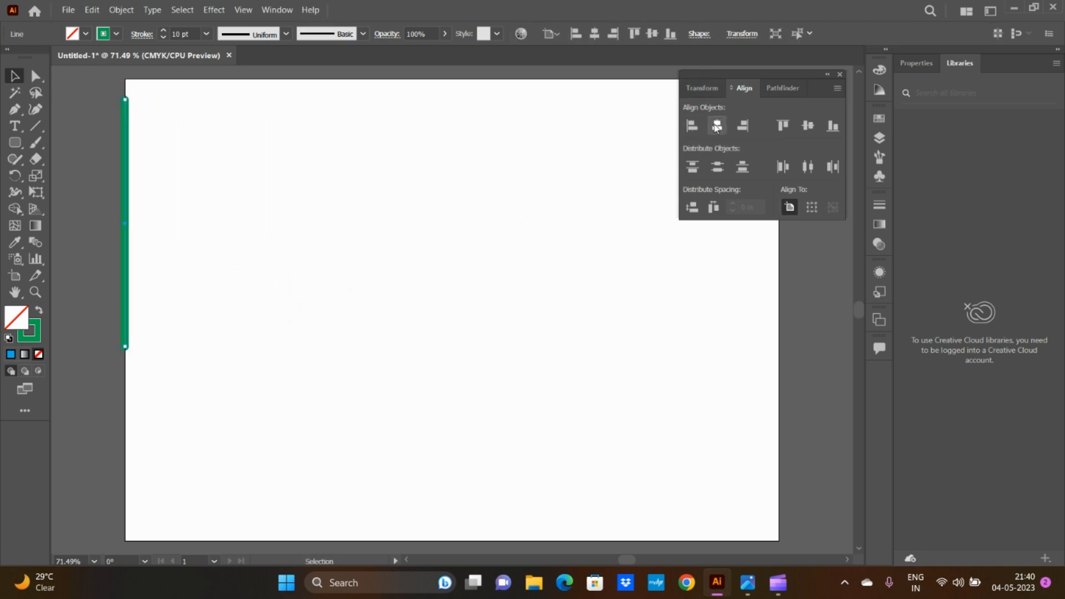
left_click(717, 126)
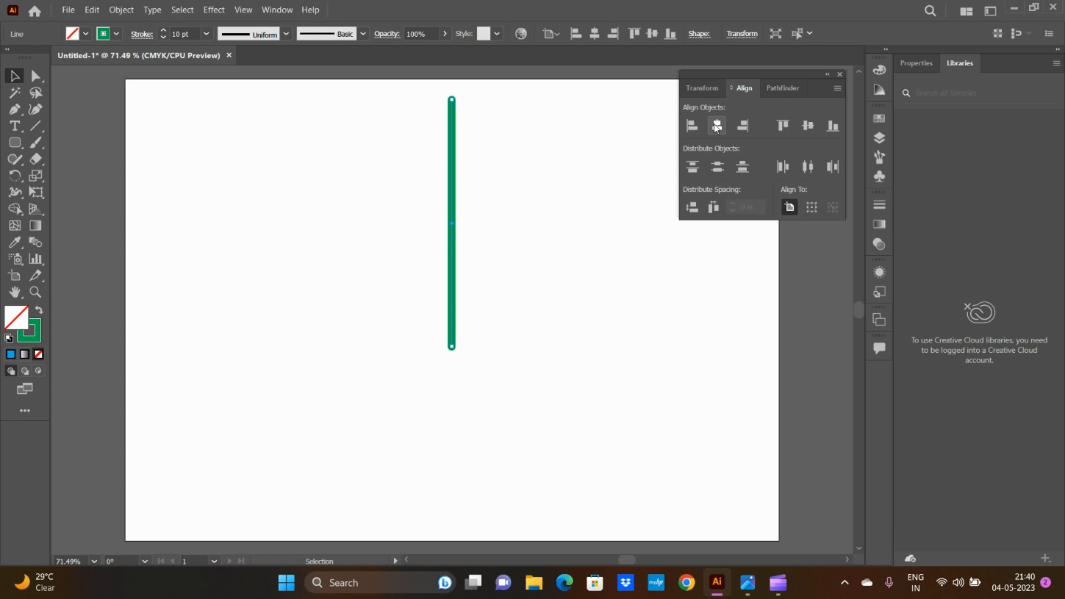
left_click(745, 126)
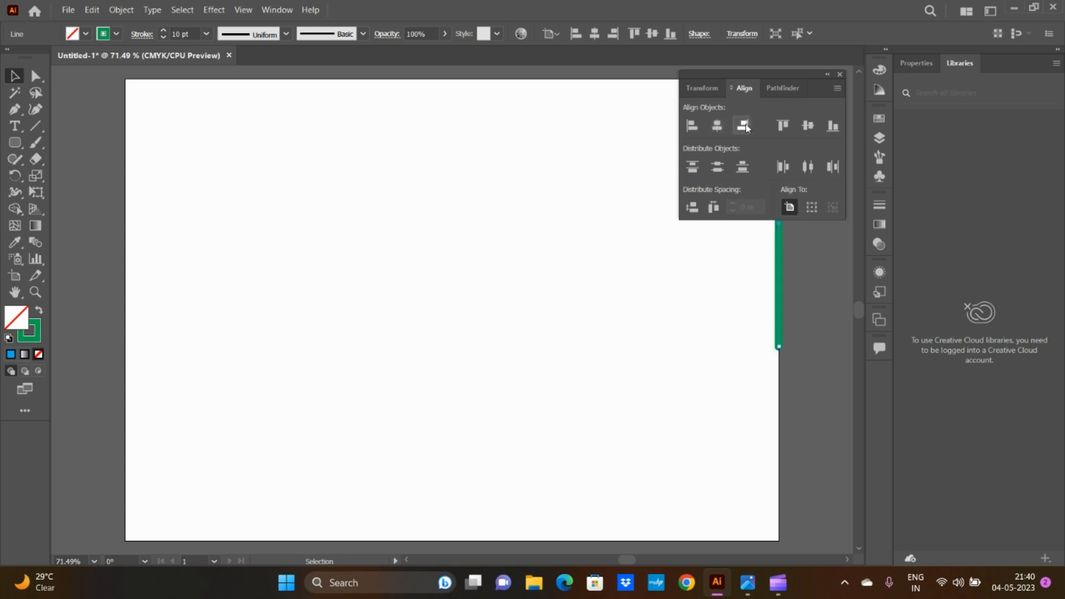
Step: Undo the artboard alignments, the line's move and the deletion of the other lines
key("ctrl+z")
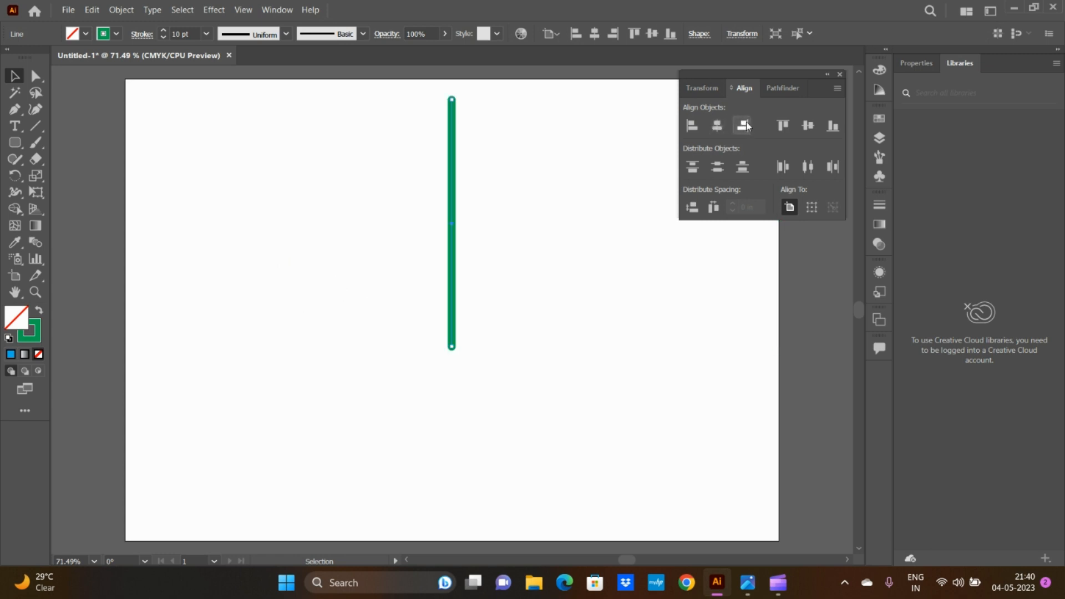
key("ctrl+z")
key("ctrl+z")
key("ctrl+z")
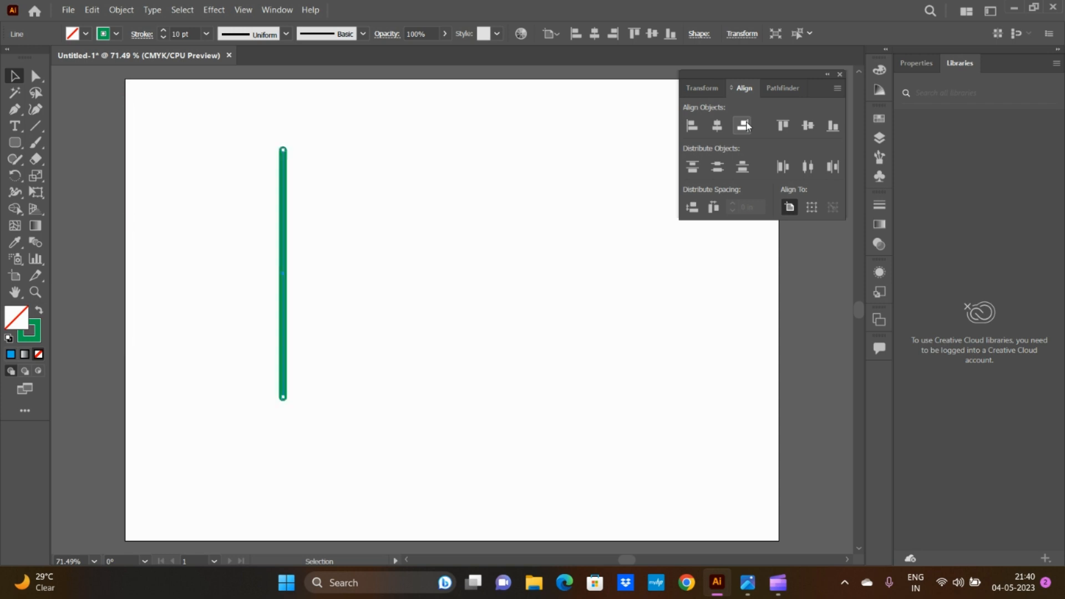
Step: Try Vertical Align Top, Center and Bottom on the six lines, undoing each alignment
left_click(790, 127)
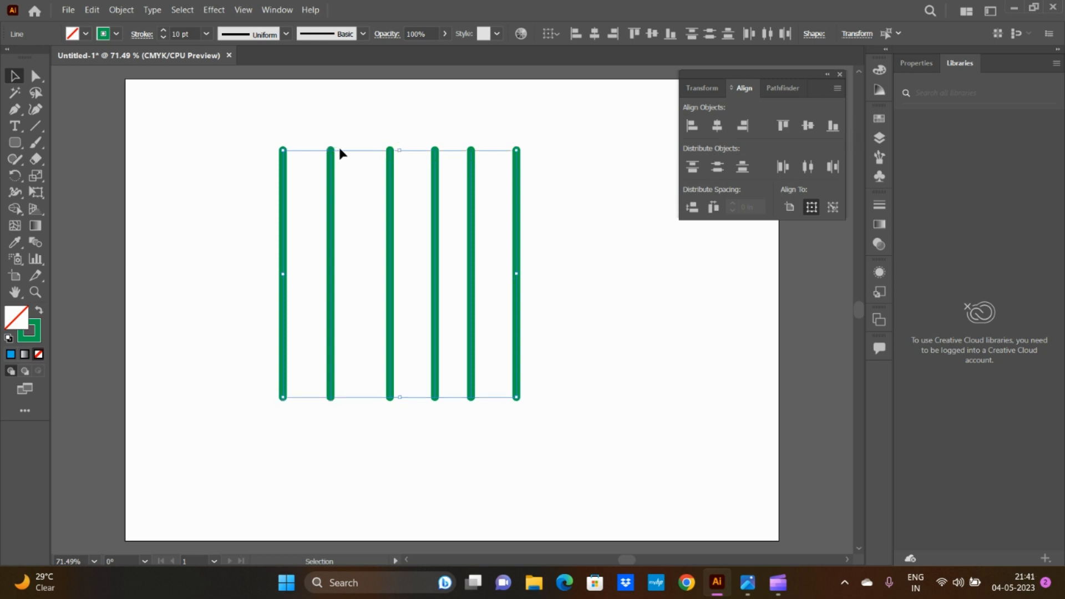
left_click(808, 126)
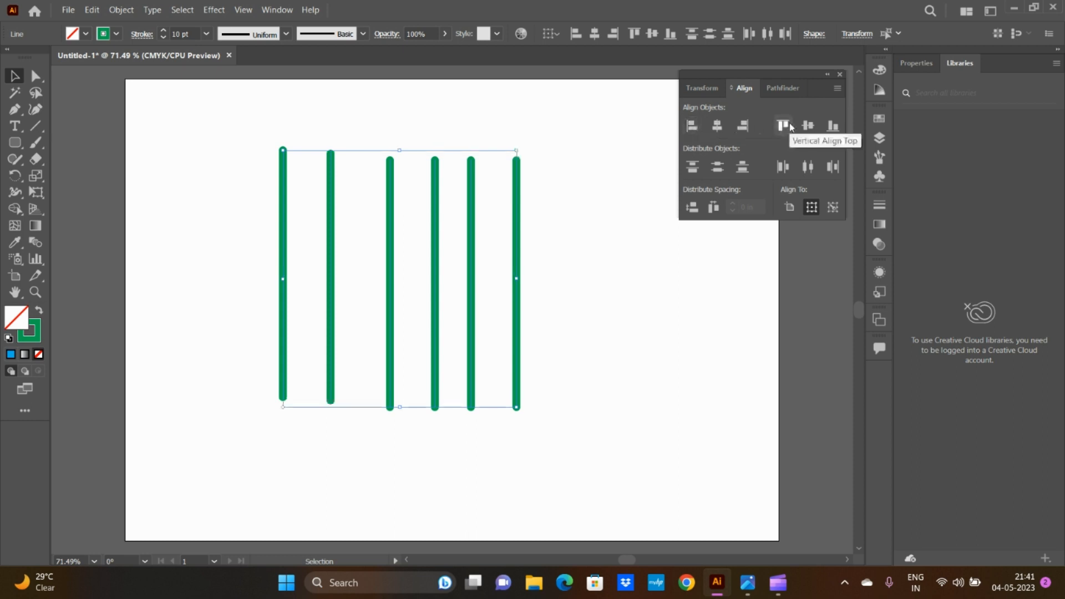
left_click(808, 126)
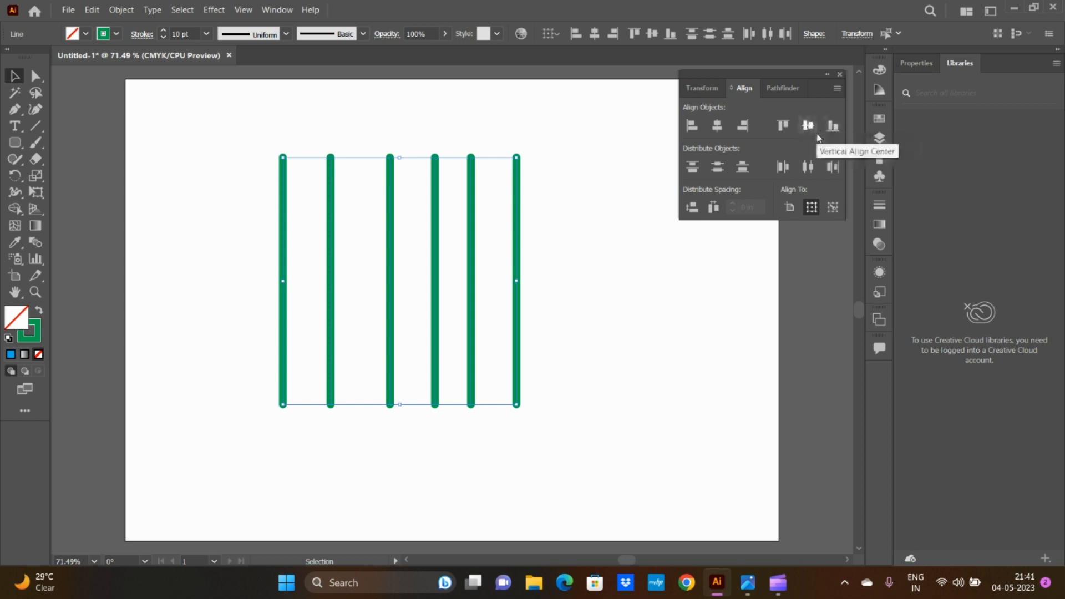
key("ctrl+z")
left_click(830, 133)
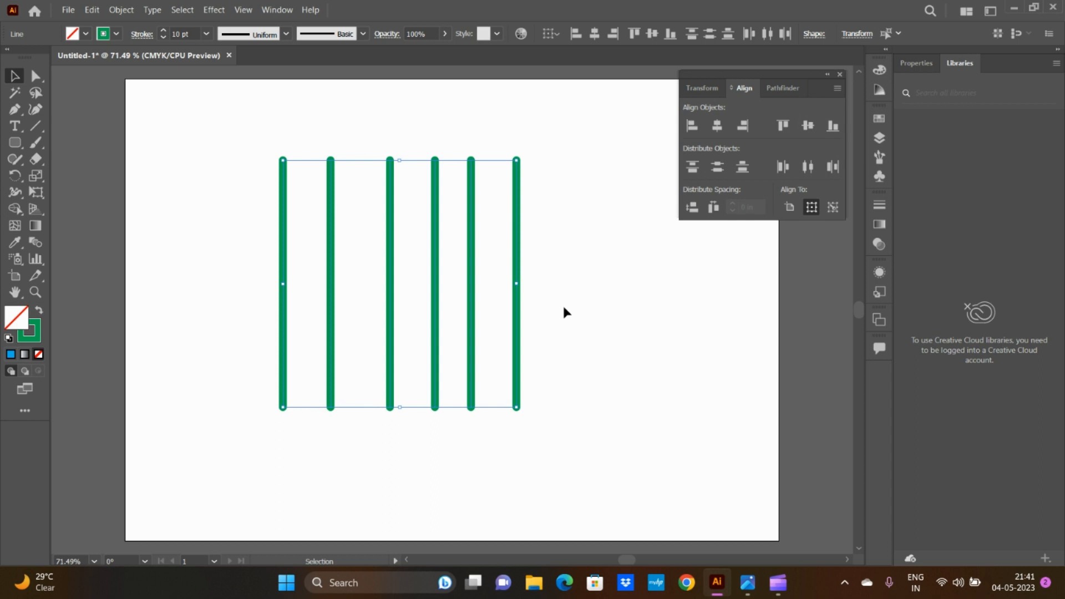
left_click(694, 168)
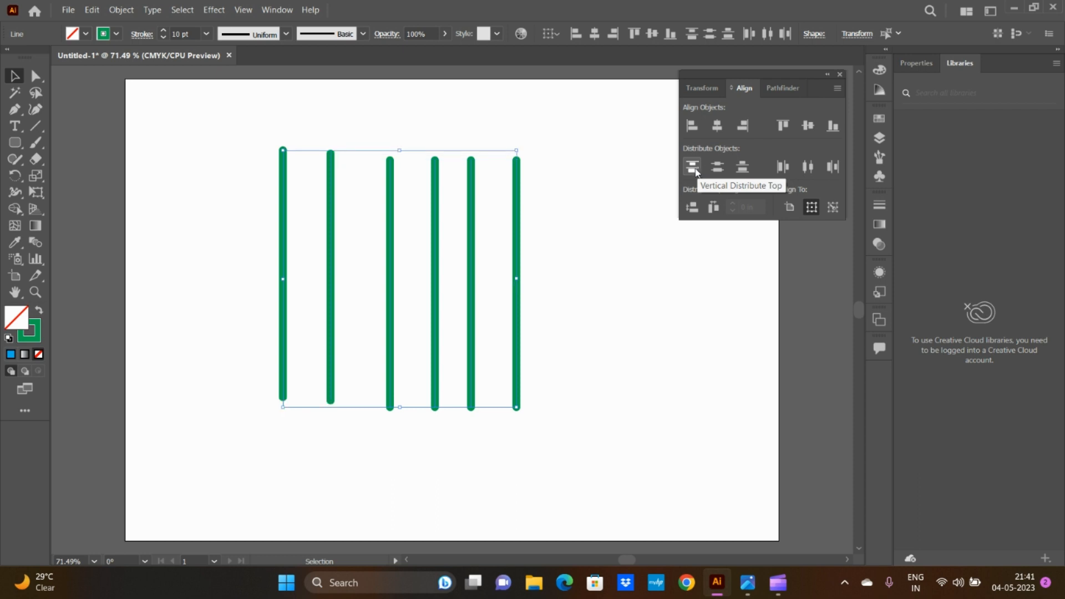
Step: Try Vertical Distribute Top, Center and Bottom on the six lines, undoing each distribution
left_click(697, 172)
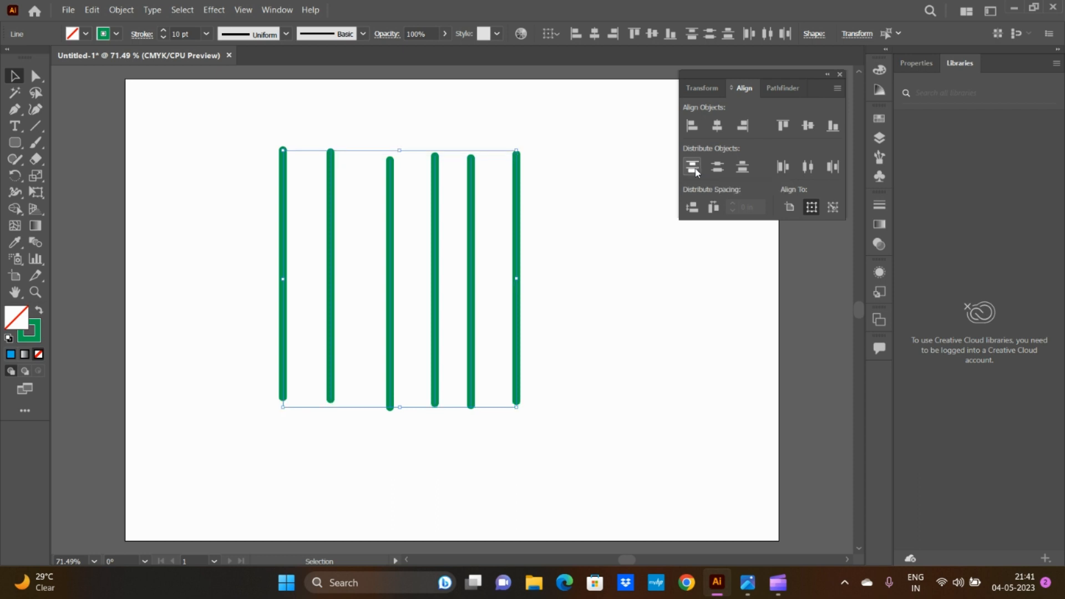
left_click(697, 172)
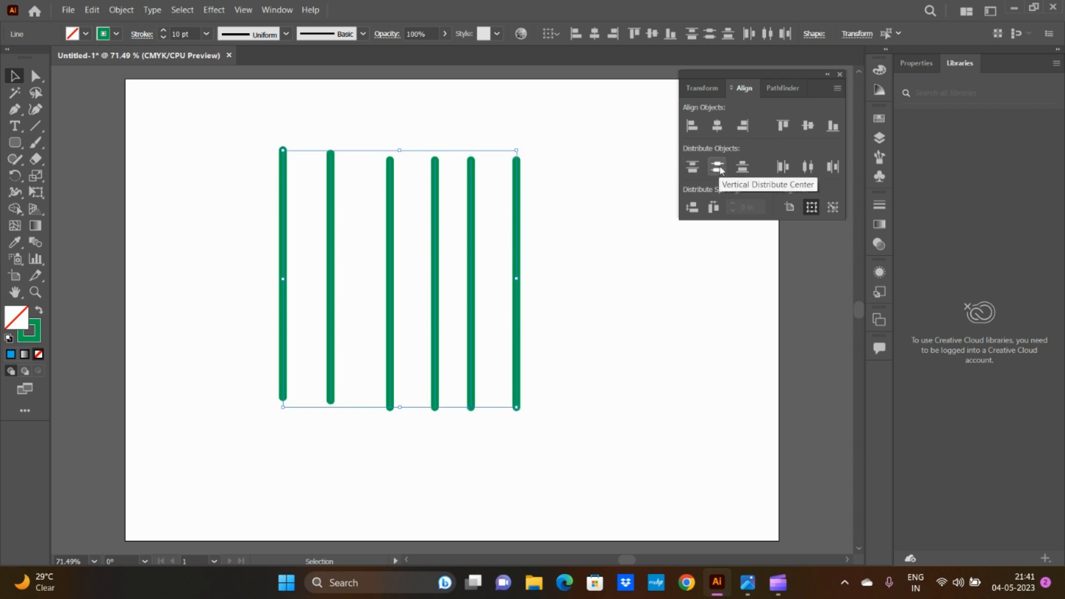
left_click(721, 171)
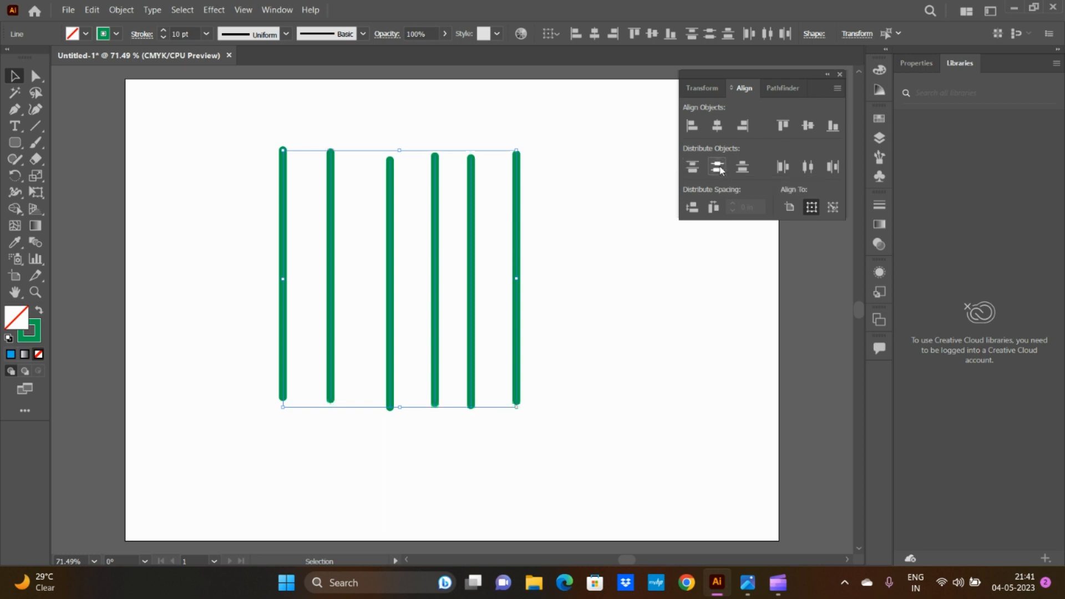
left_click(720, 170)
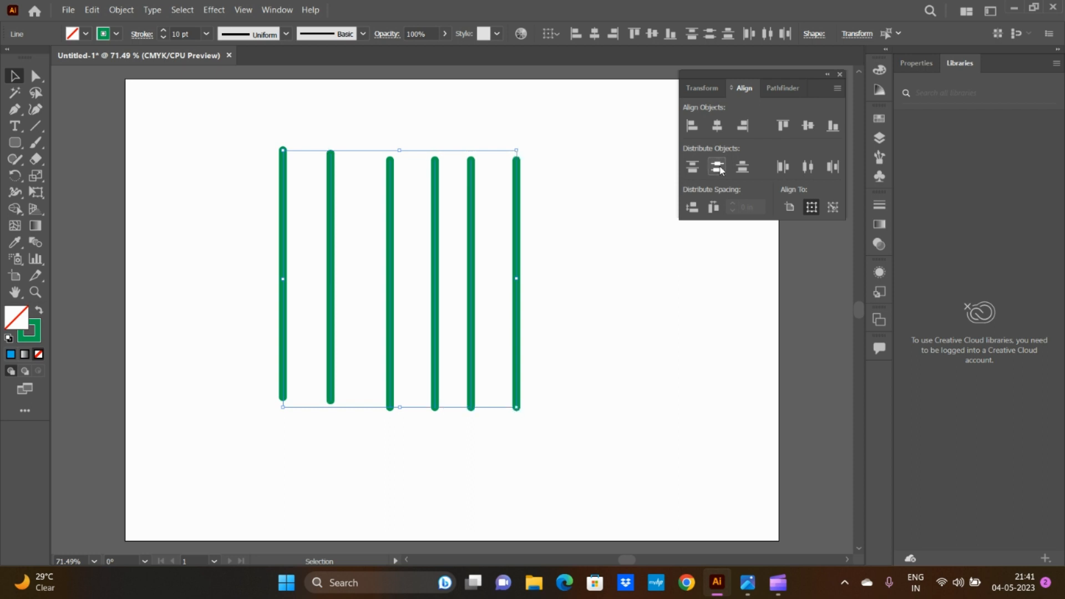
left_click(749, 169)
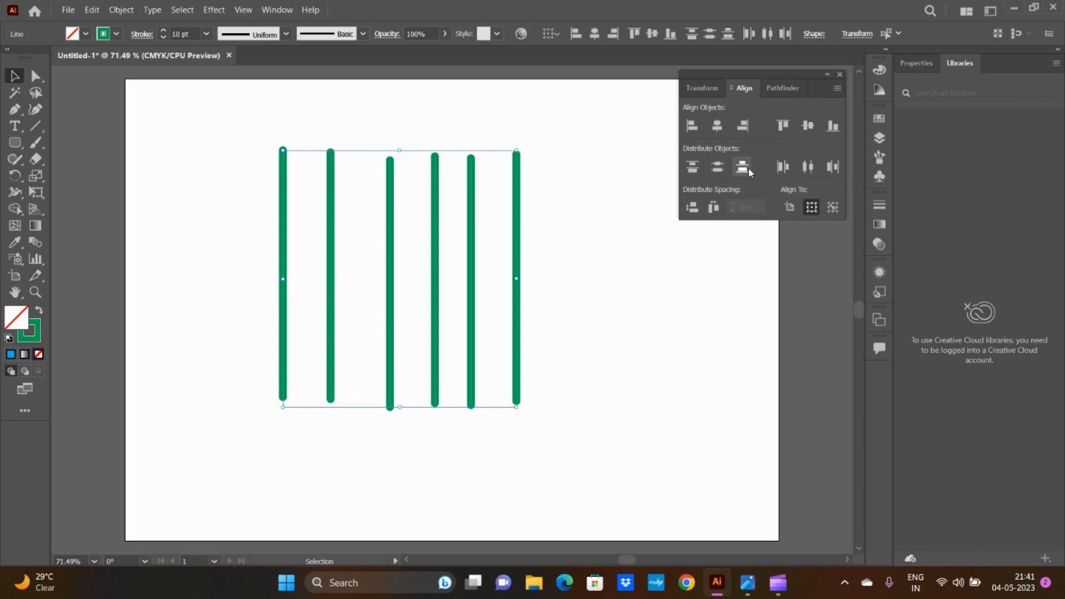
key("ctrl+z")
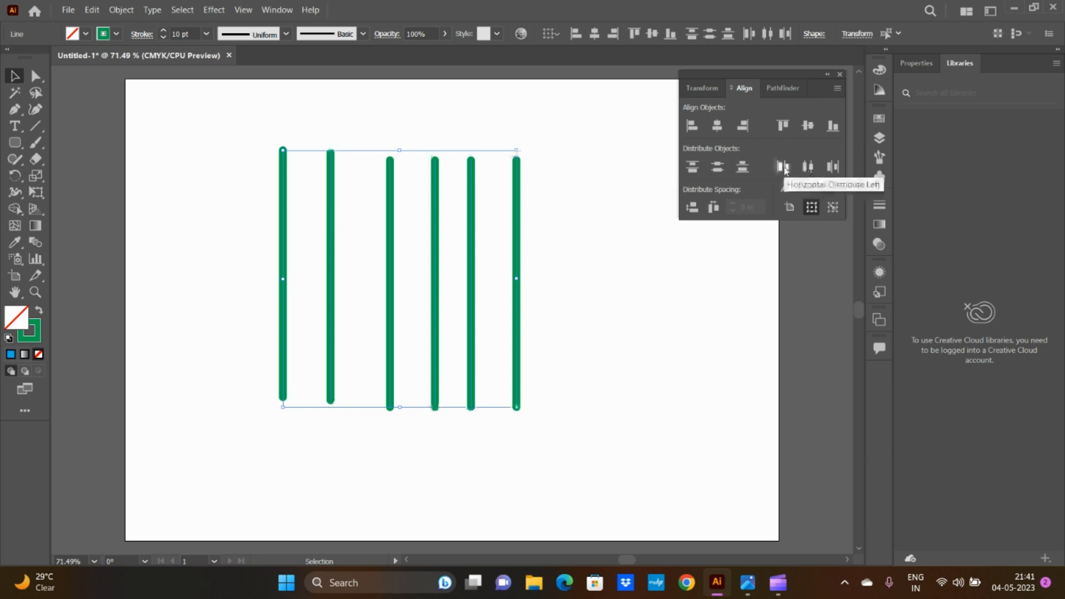
Step: Try Horizontal Distribute Left and Horizontal Distribute Center on the six lines, undoing each distribution
left_click(785, 167)
key("ctrl+z")
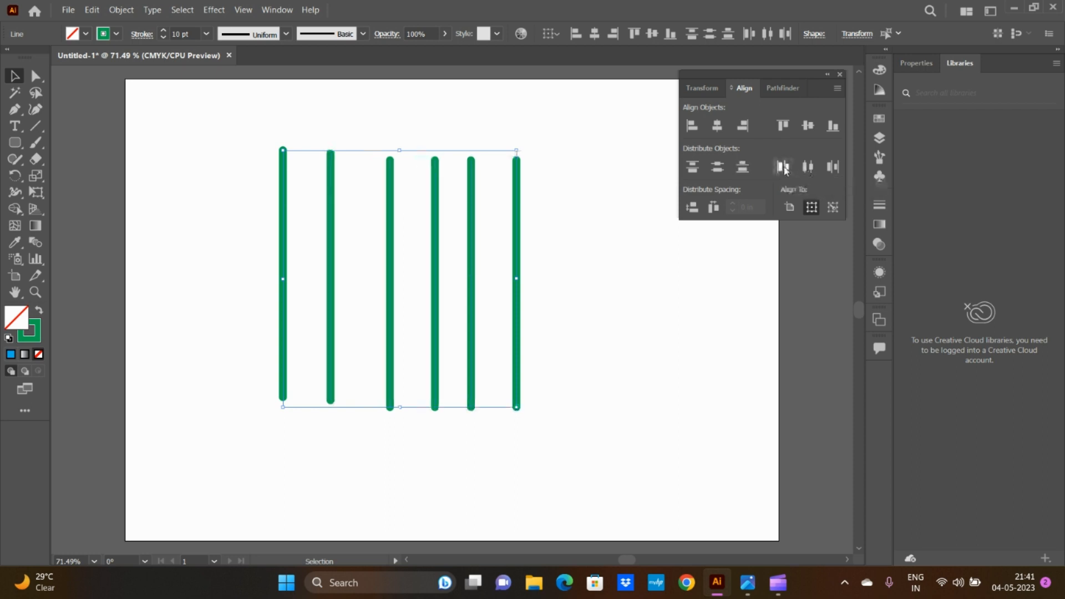
left_click(808, 167)
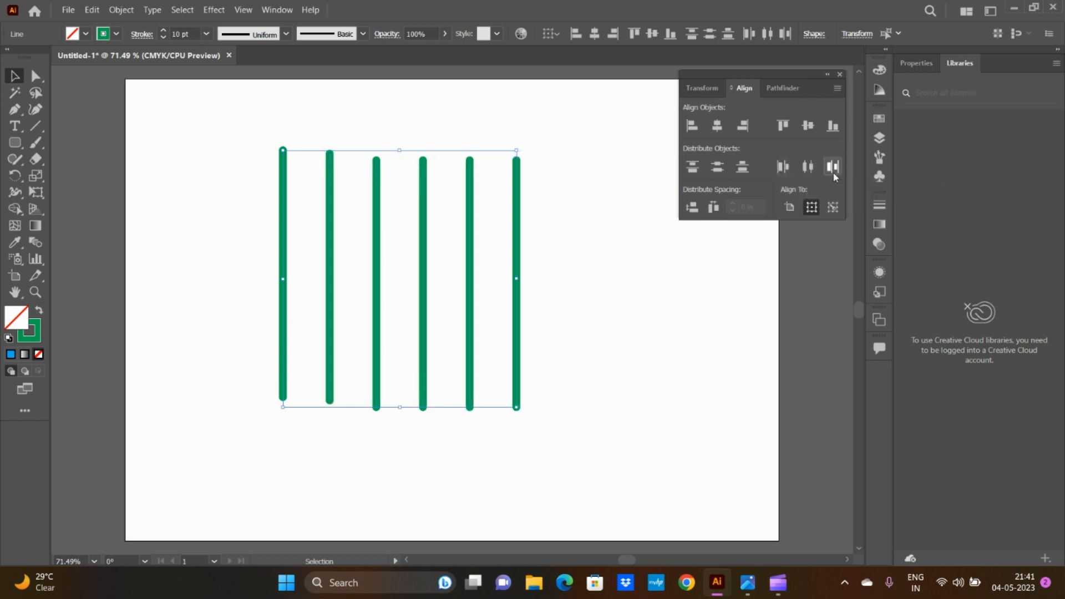
key("ctrl+z")
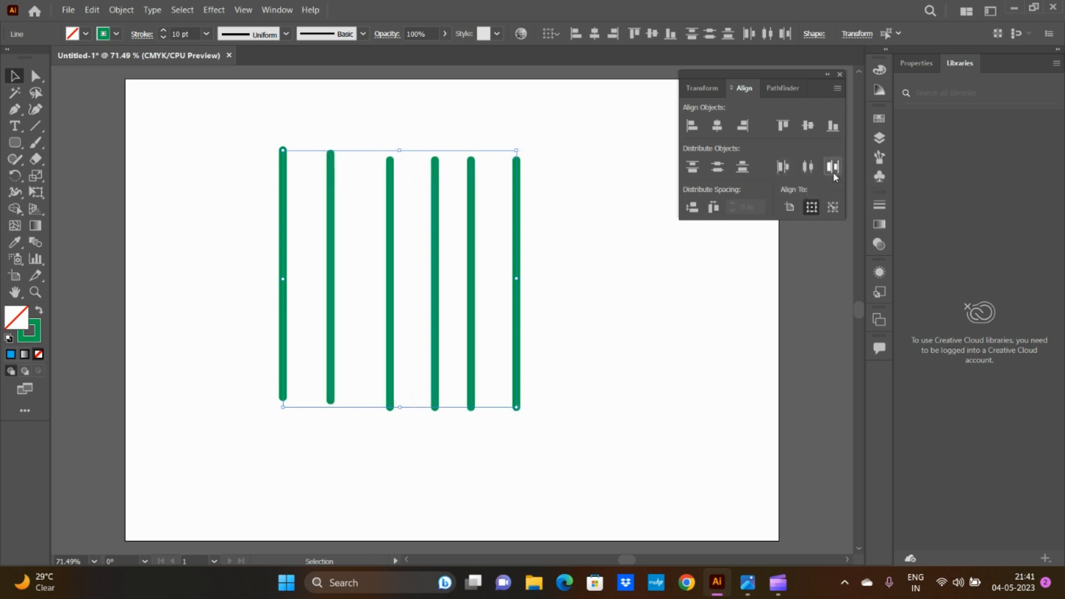
Step: Apply Horizontal Distribute Right to the six lines and deselect them
left_click(834, 171)
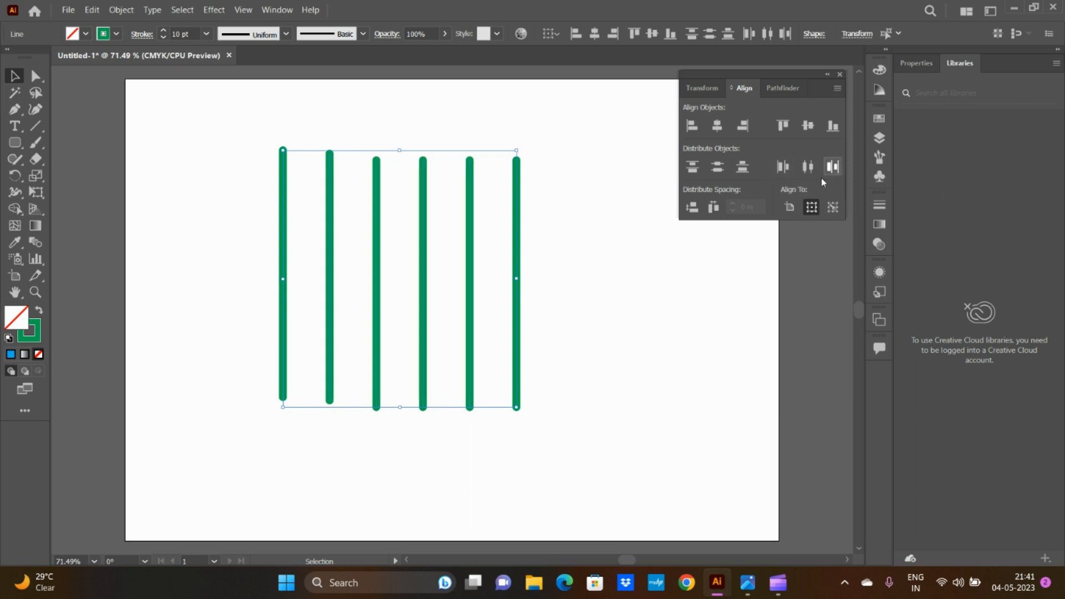
left_click(615, 368)
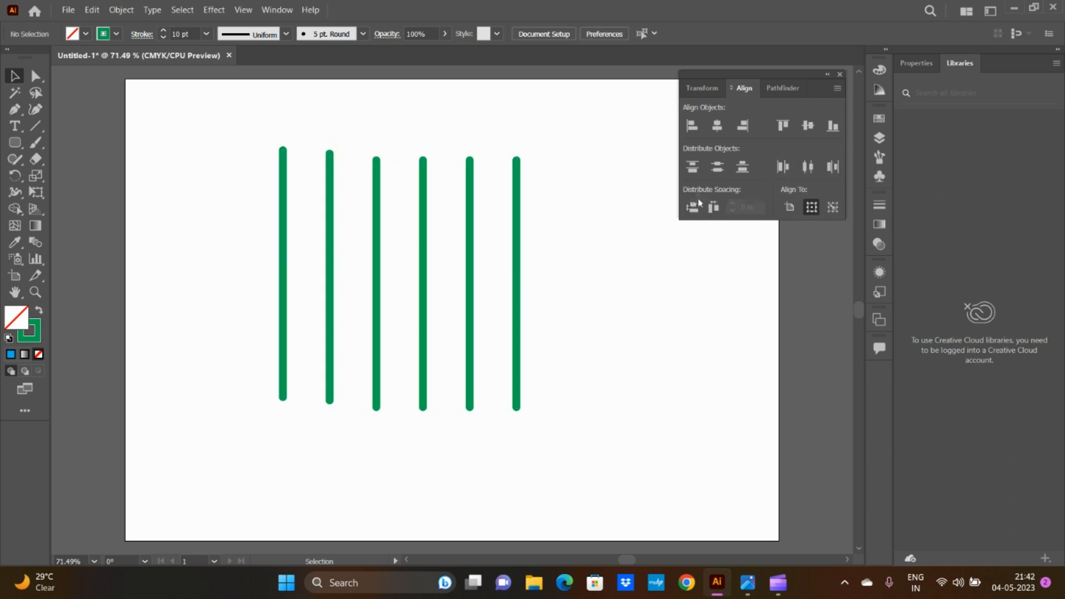
Step: Align all six lines to the third line as key object, and distribute them vertically with 1.375 in spacing
left_click_drag(229, 126, 594, 441)
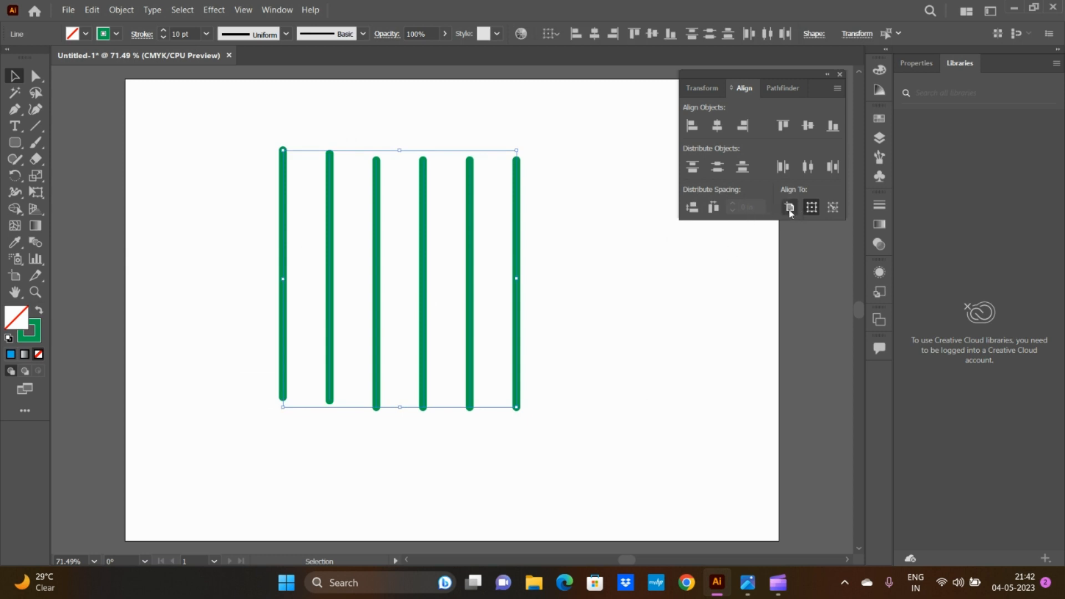
left_click(833, 207)
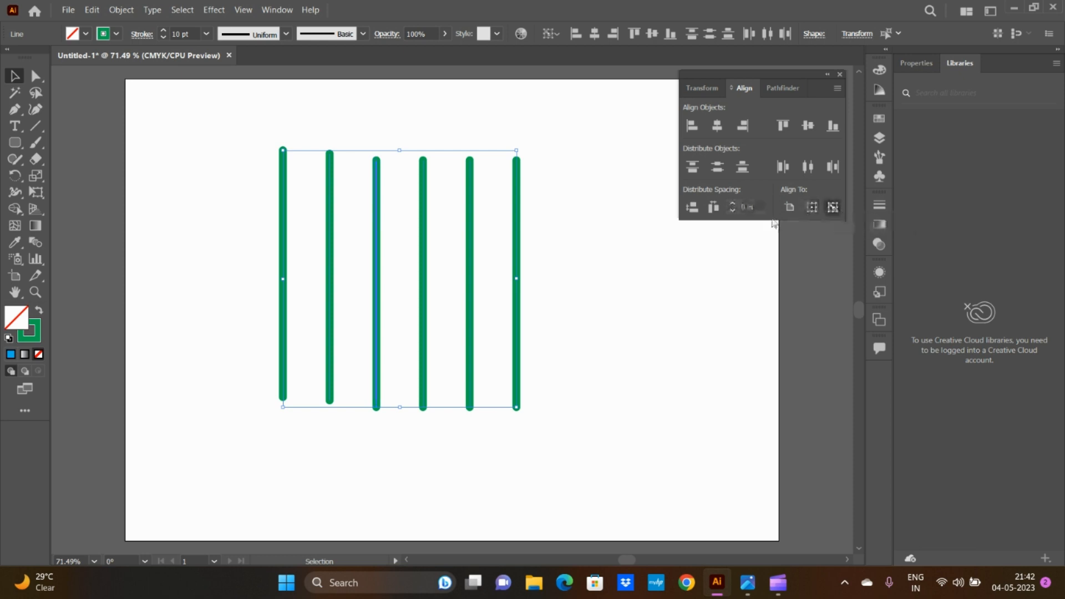
left_click(732, 204)
left_click(732, 204)
left_click(732, 204)
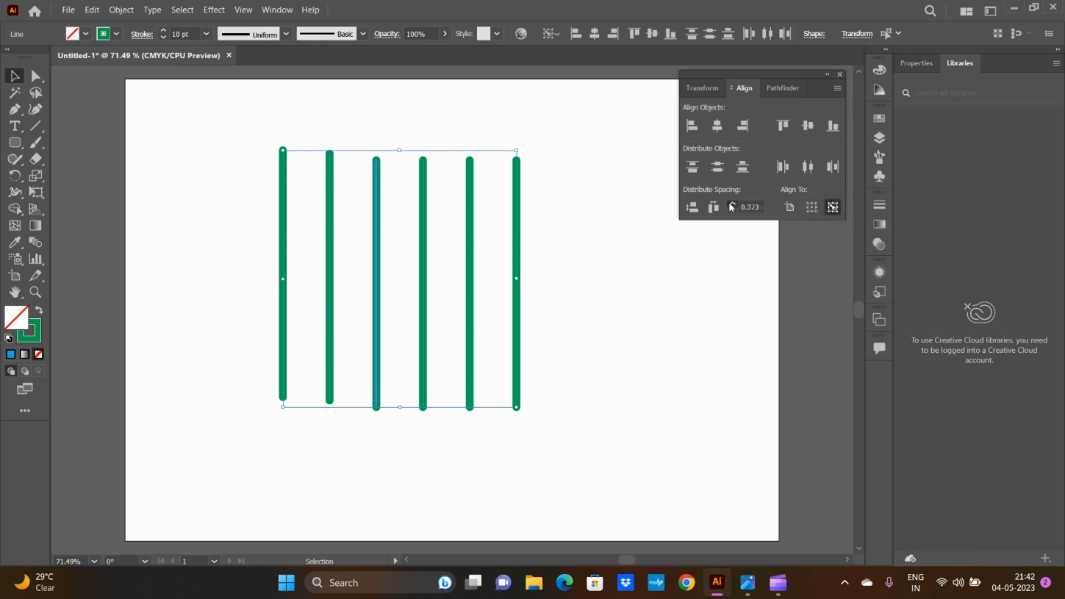
left_click(732, 204)
left_click(732, 204)
left_click(732, 204)
left_click(732, 204)
left_click(732, 204)
left_click(692, 209)
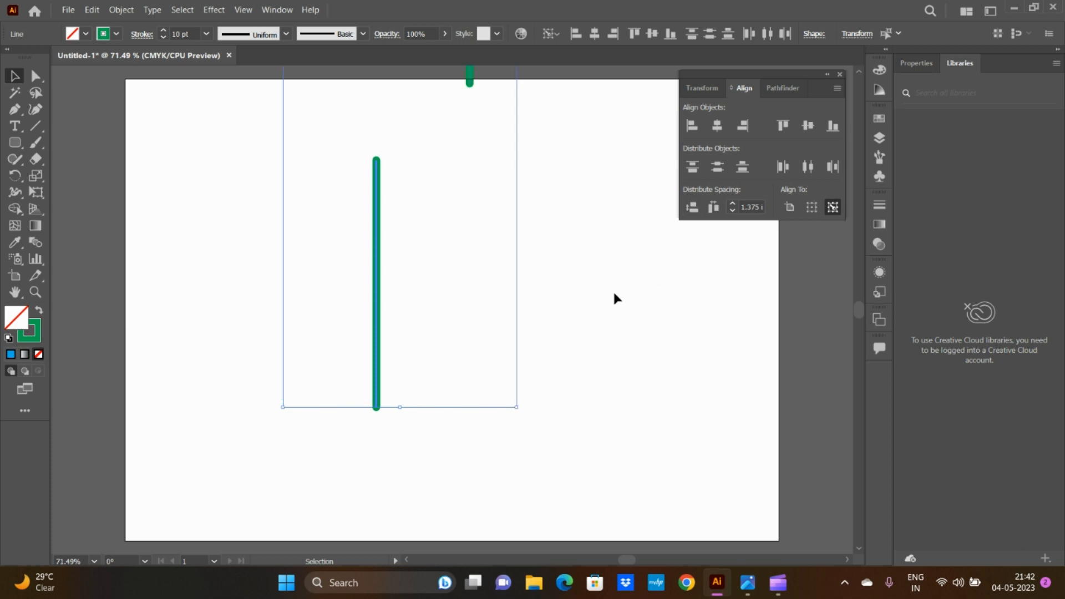
scroll(613, 290, "down", 4)
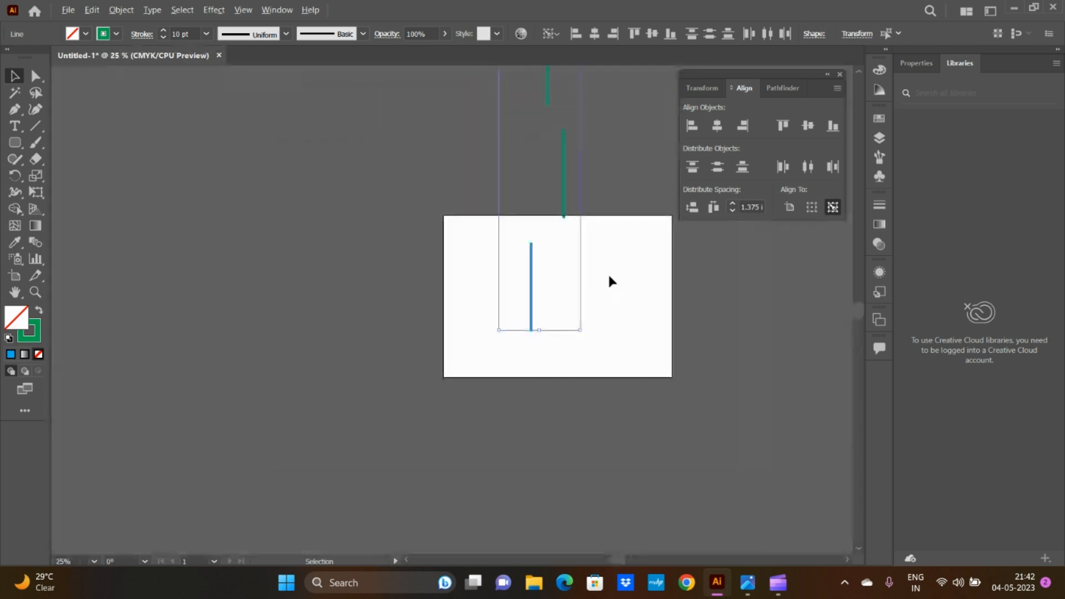
Step: Undo the vertical spacing distribution of the six lines
key("ctrl+z")
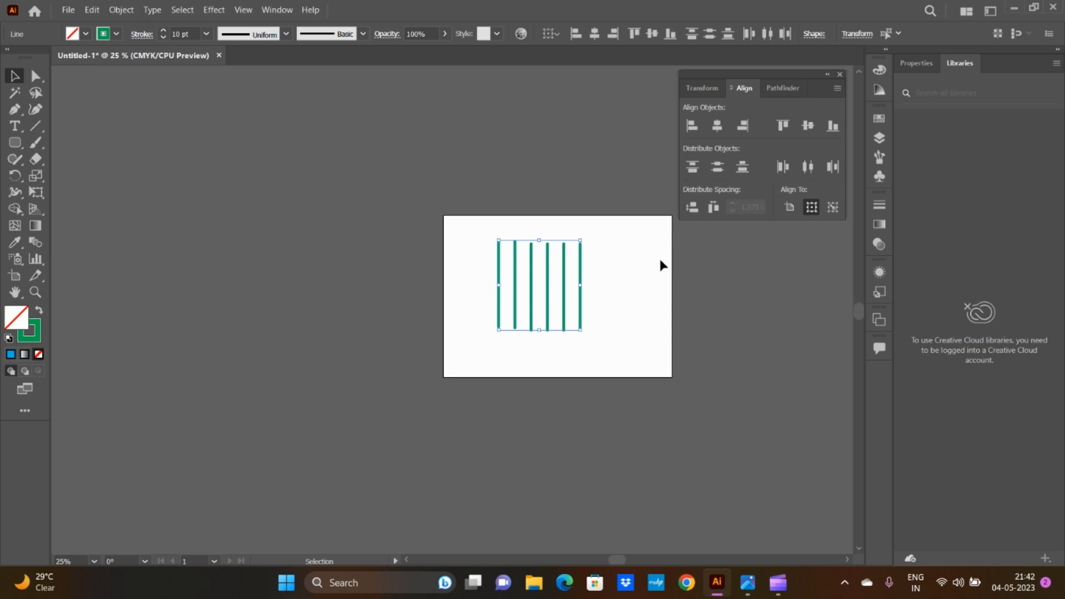
scroll(656, 259, "up", 3)
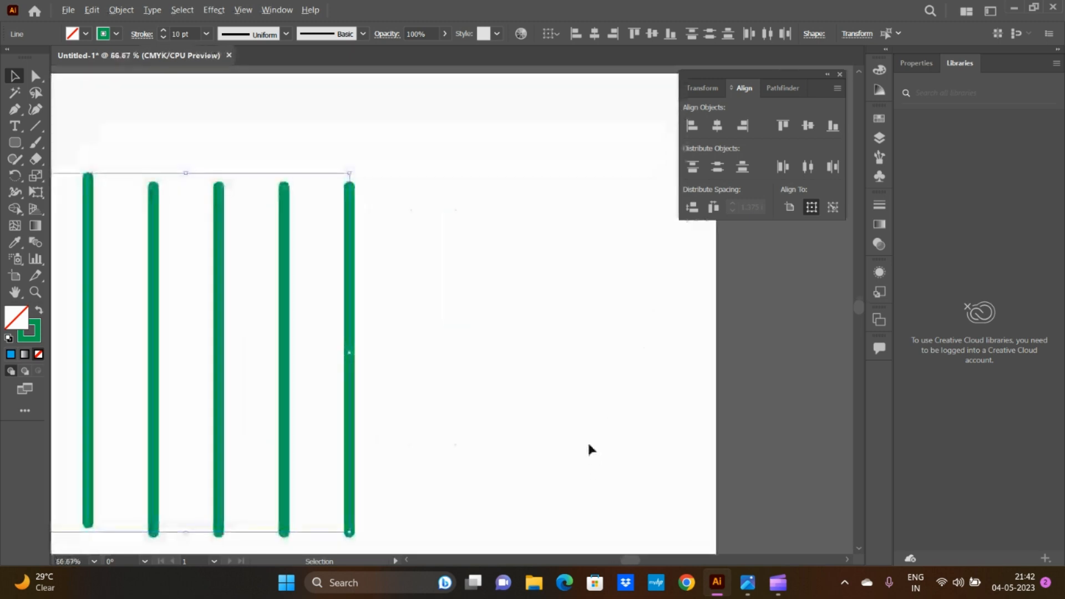
scroll(589, 449, "down", 1)
scroll(602, 483, "down", 2)
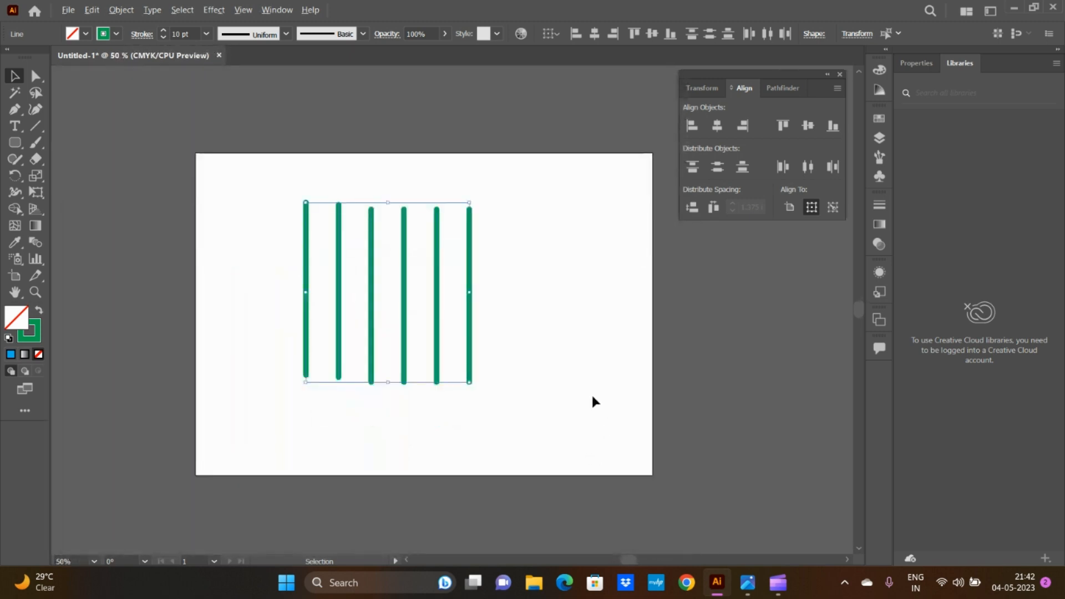
scroll(592, 397, "up", 2)
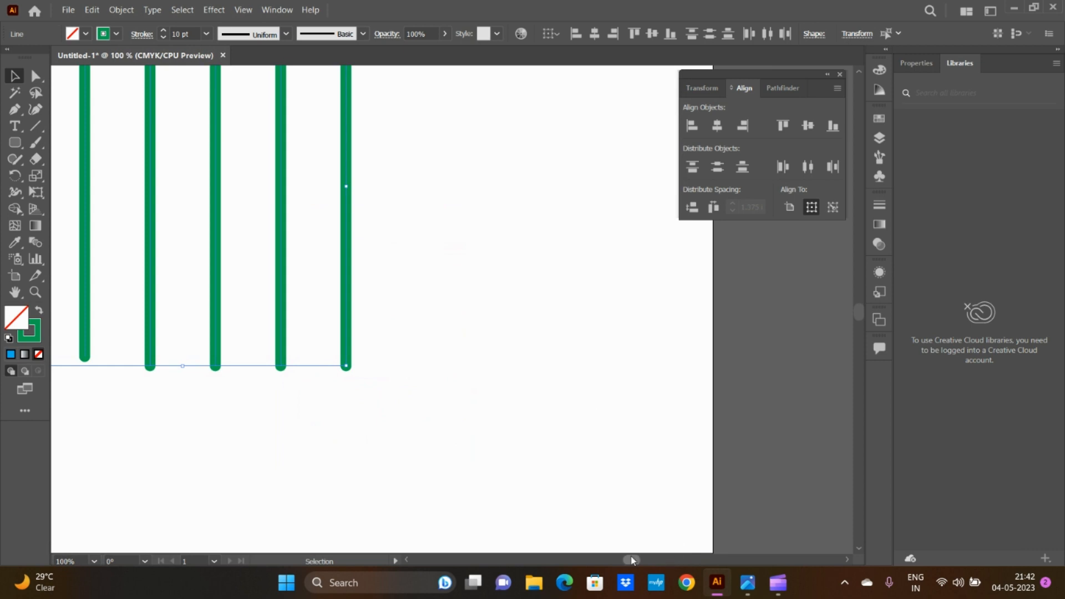
left_click_drag(632, 560, 627, 558)
scroll(608, 455, "up", 4)
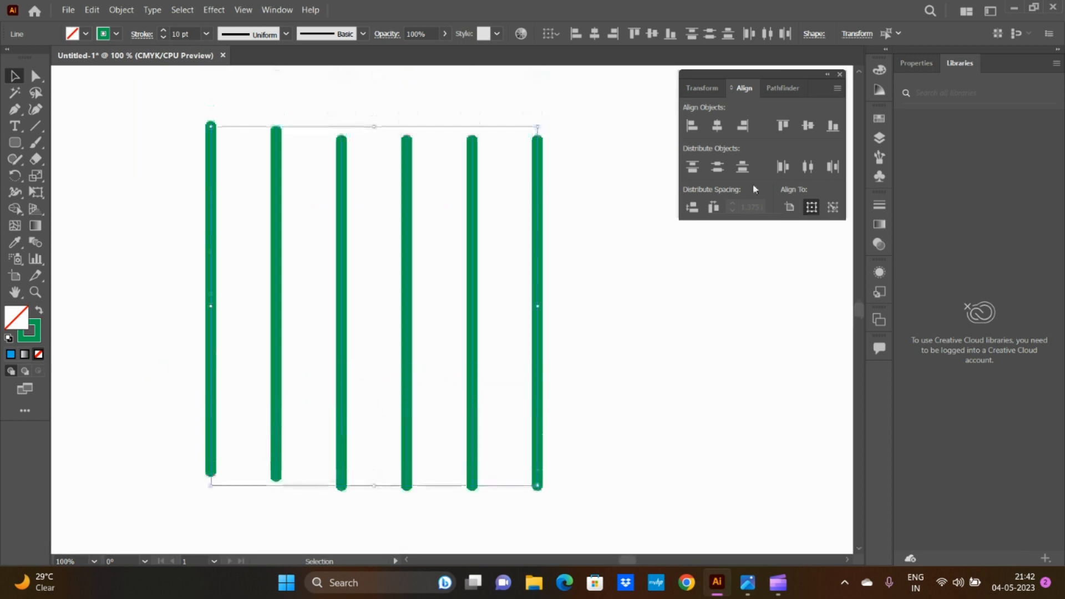
Step: Align the six lines to the third line as key object and distribute them horizontally with 1 in spacing
left_click(721, 212)
left_click(833, 207)
left_click(733, 210)
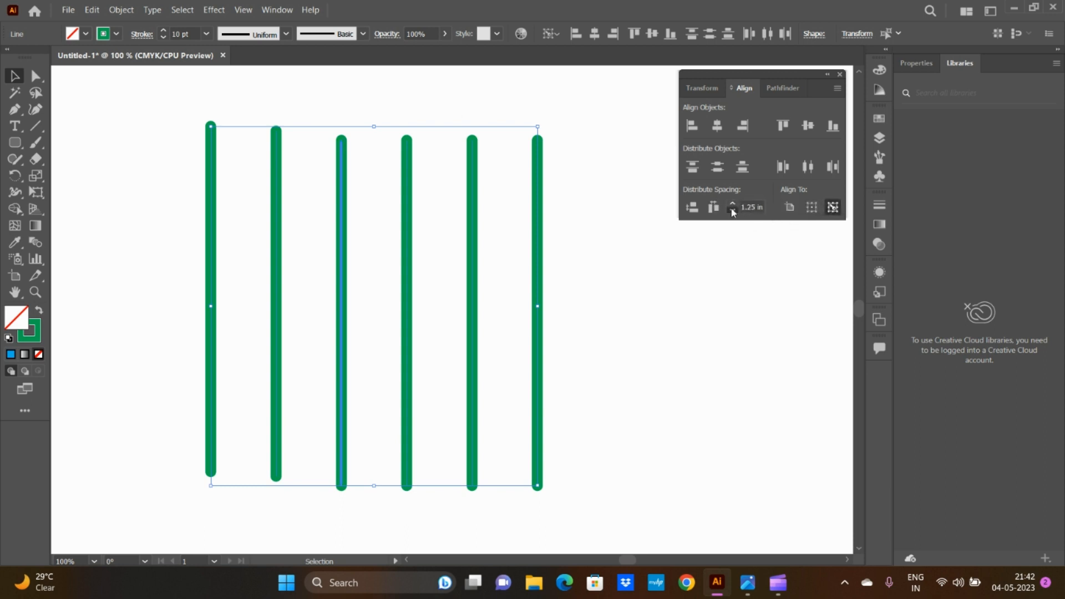
left_click(733, 211)
left_click(732, 210)
left_click(733, 211)
left_click(732, 210)
left_click(732, 204)
left_click(733, 203)
left_click(733, 203)
left_click(733, 211)
left_click(715, 208)
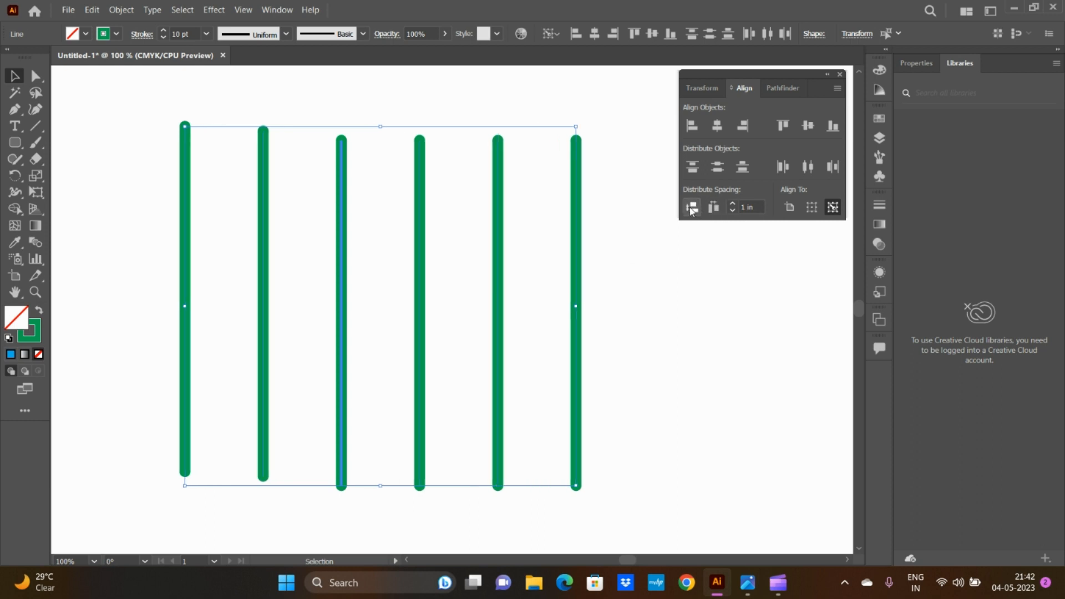
Step: Try distributing the six lines vertically with 1 in spacing, undo the distribution and set alignment to the selection
left_click(692, 207)
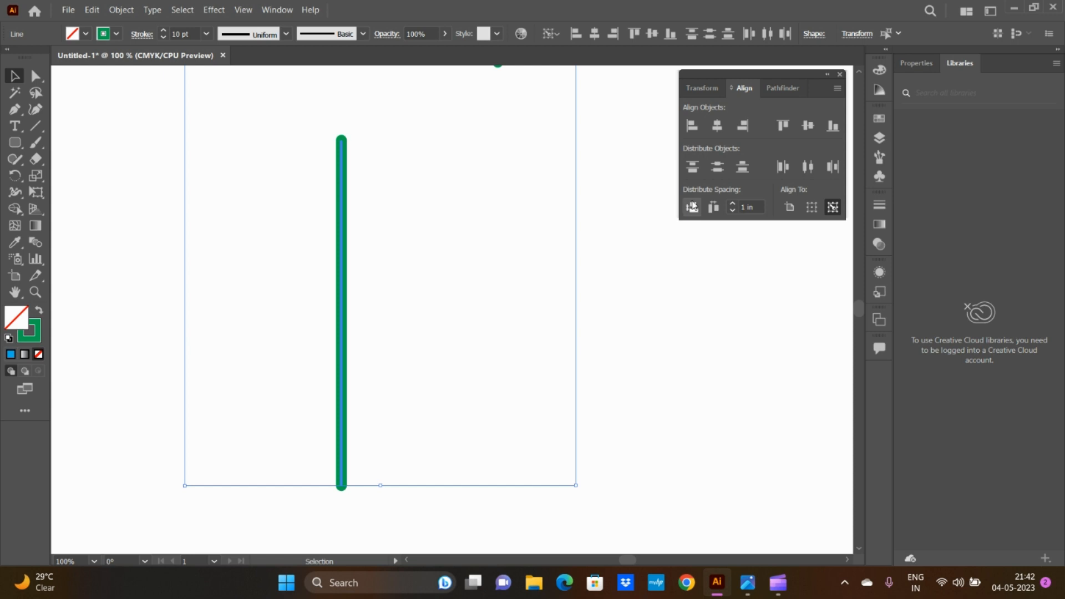
scroll(540, 261, "down", 2)
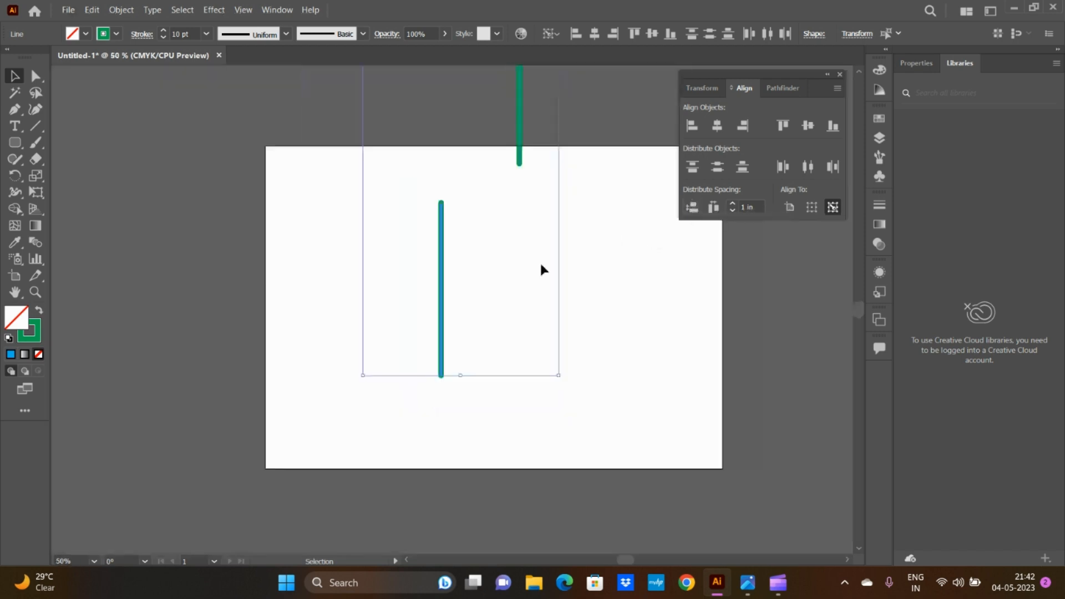
scroll(541, 265, "up", 2)
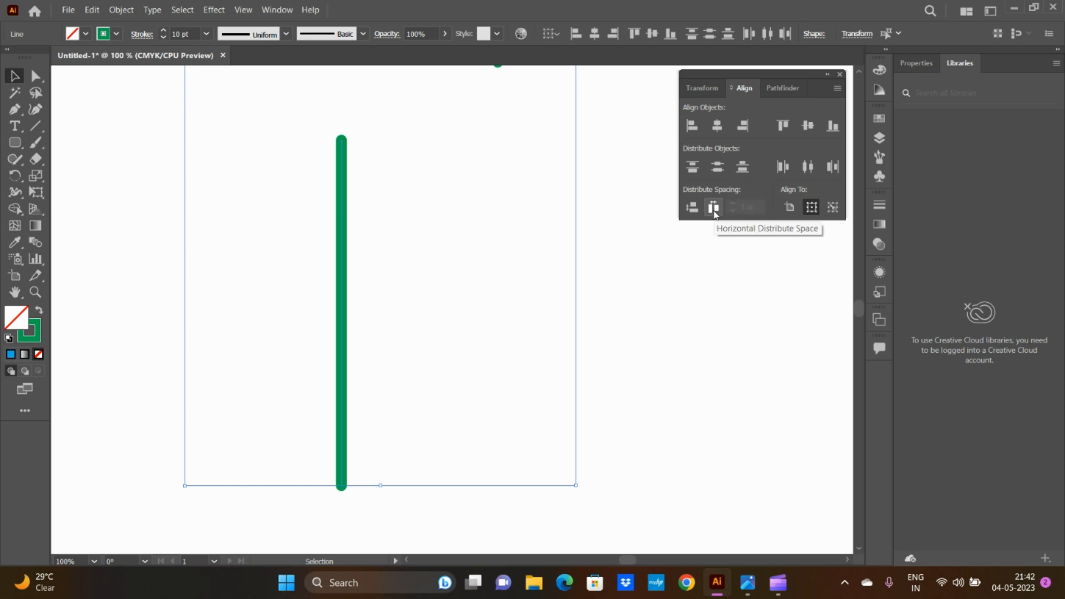
left_click(810, 209)
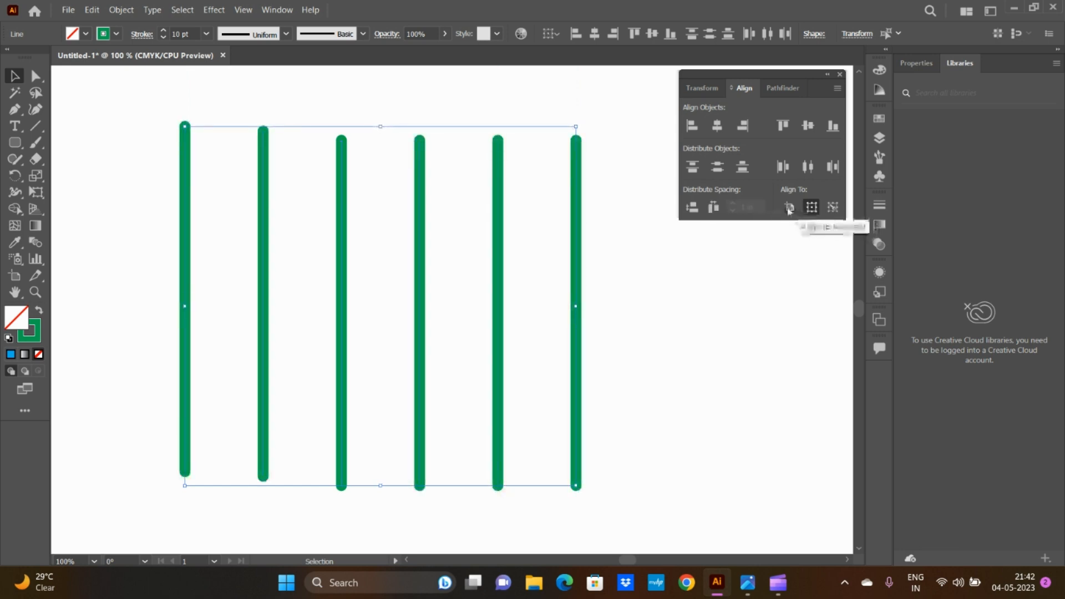